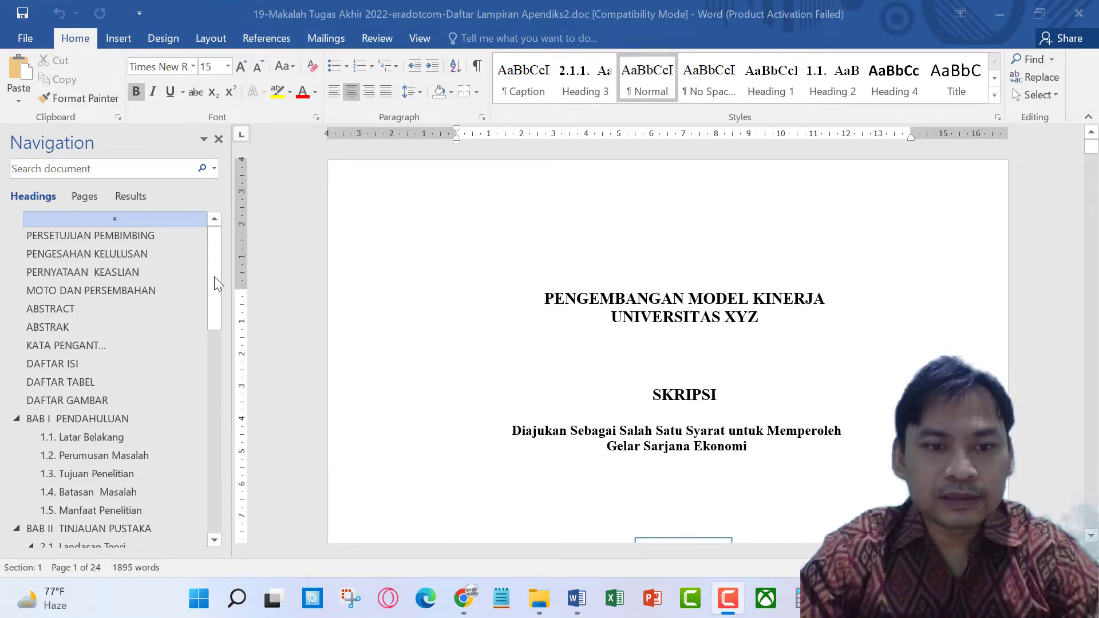
# - Jump to the LAMPIRAN SKRIPSI section from the Navigation pane
pyautogui.moveTo(214, 276); pyautogui.dragTo(219, 524)
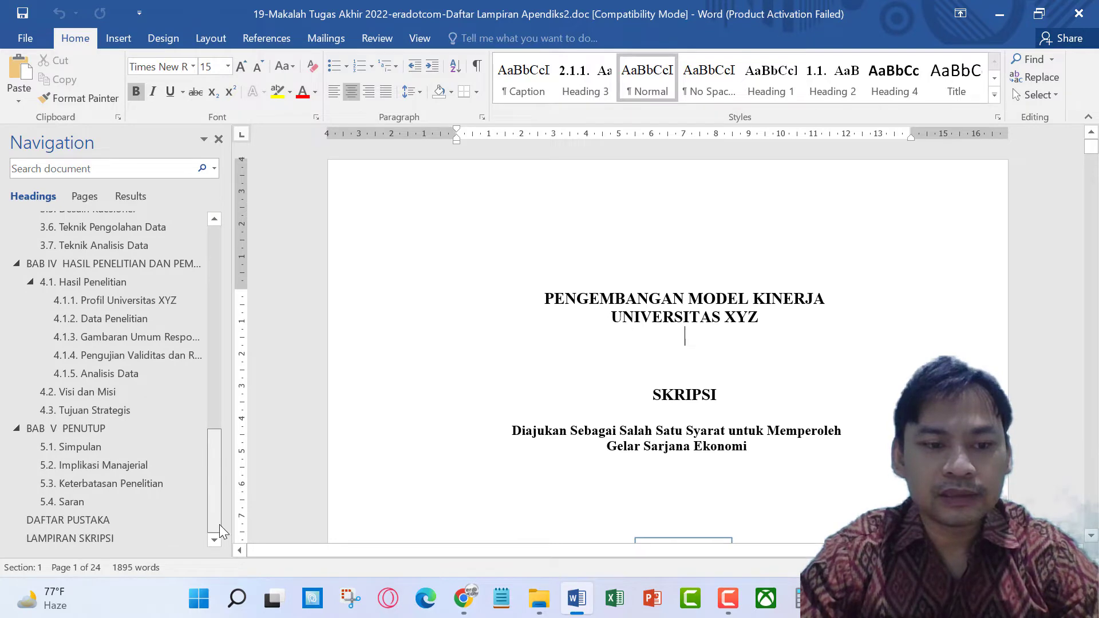
pyautogui.click(119, 539)
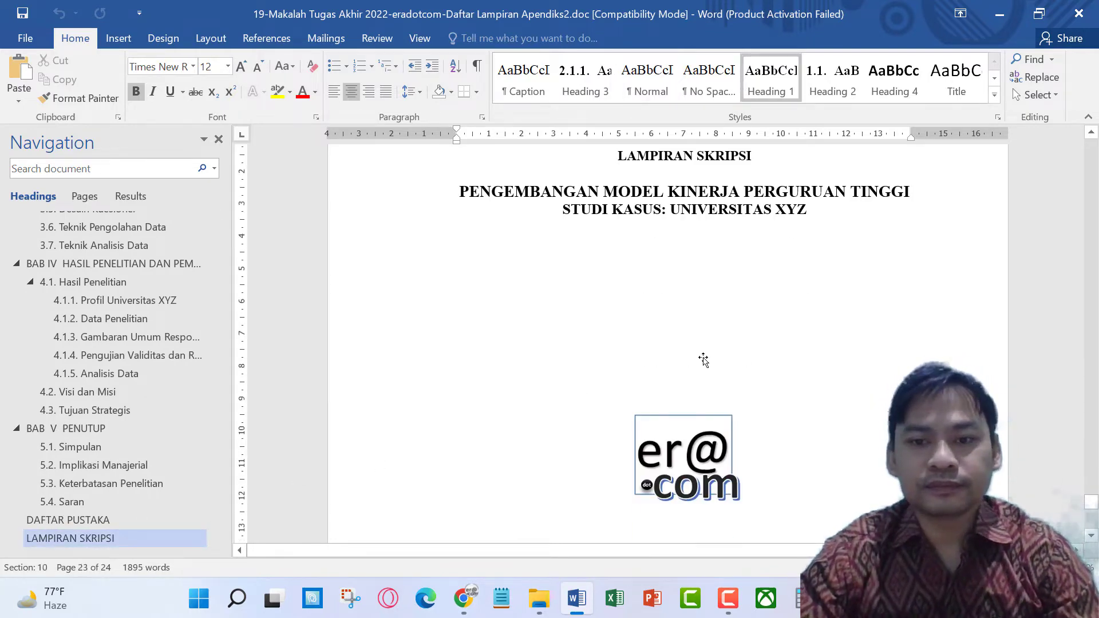
pyautogui.scroll(-5, 703, 359)
pyautogui.scroll(-4, 704, 356)
pyautogui.scroll(-4, 704, 356)
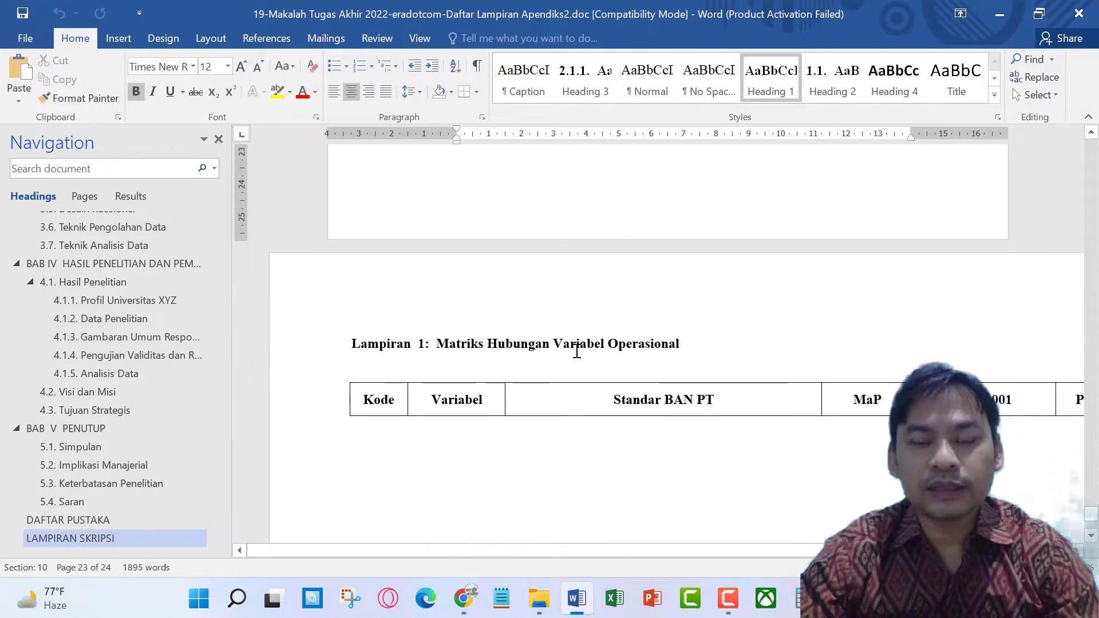
# - Select the 'Lampiran 1: Matriks' label text above the table on page 24
pyautogui.click(677, 355)
pyautogui.scroll(-5, 623, 386)
pyautogui.scroll(-5, 624, 385)
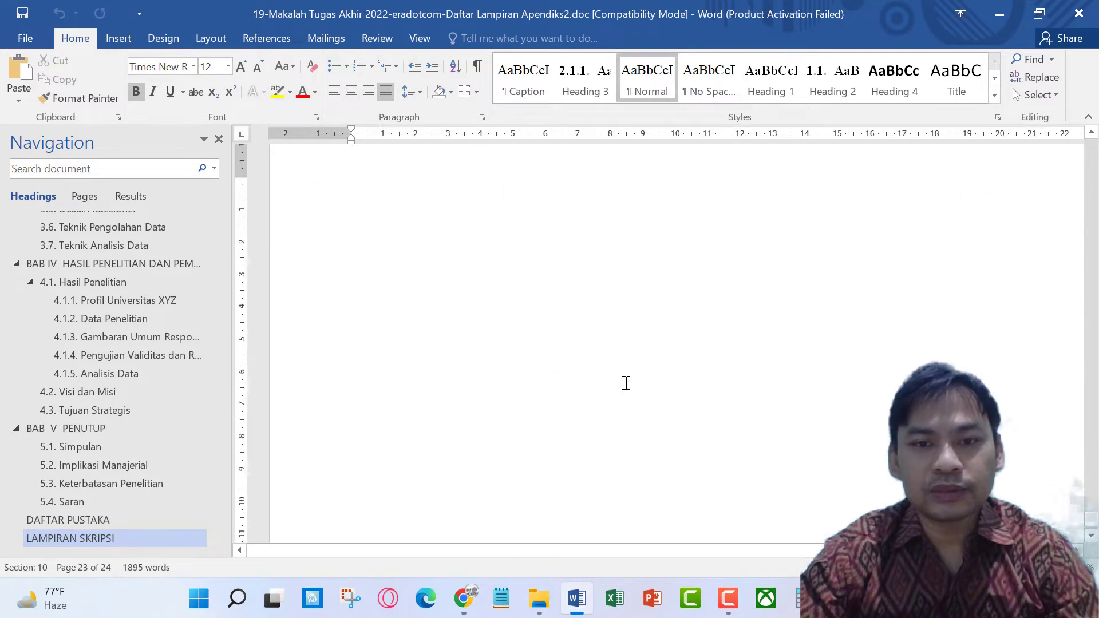
pyautogui.scroll(-5, 626, 383)
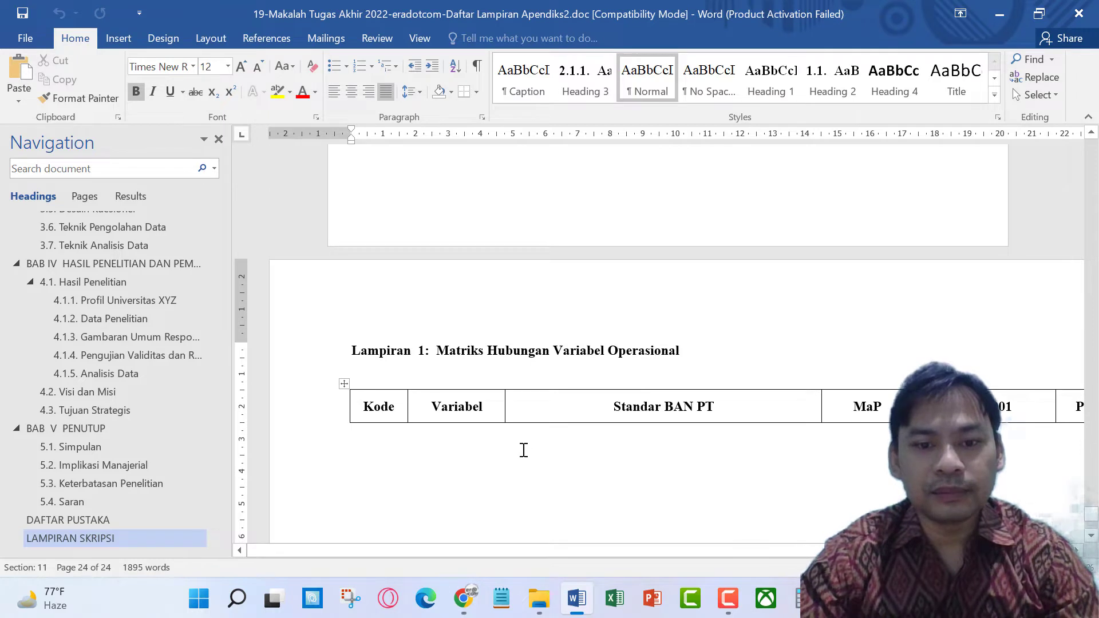
pyautogui.moveTo(353, 353); pyautogui.dragTo(480, 351)
pyautogui.hotkey('ctrl', 'c')
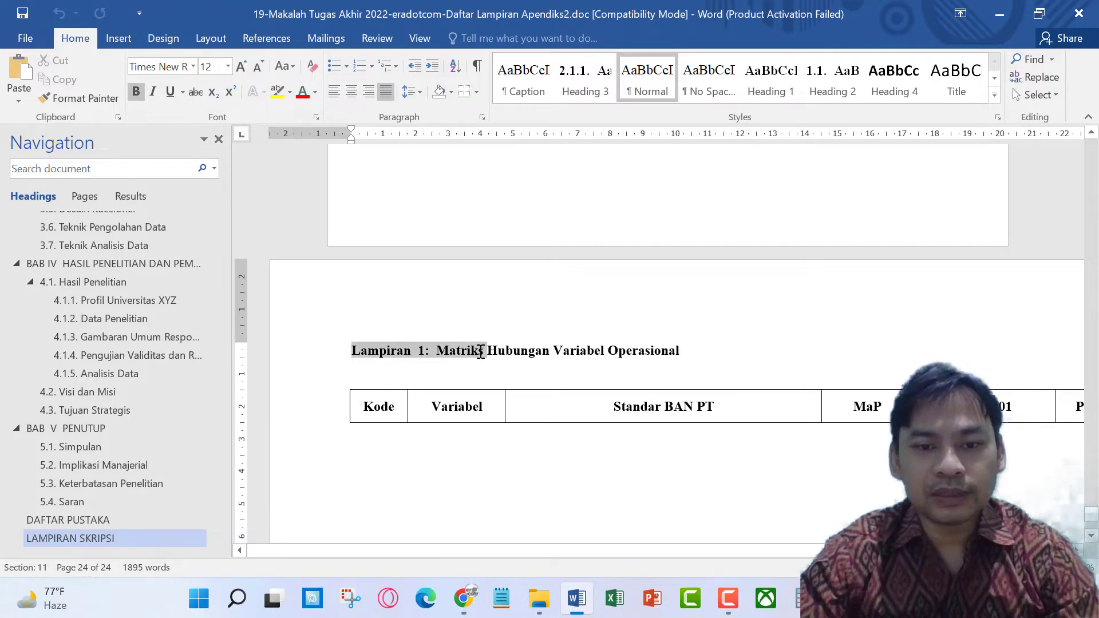
# - Paste four copies of the 'Lampiran 1: Matriks' label on separate lines below the table
pyautogui.click(417, 470)
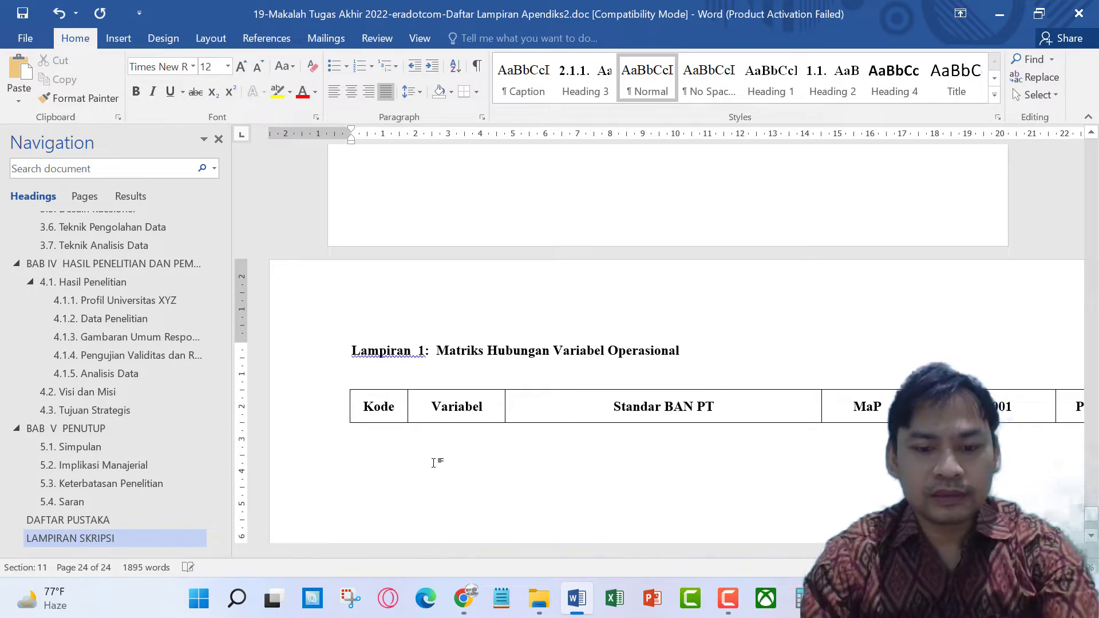
pyautogui.hotkey('ctrl', 'v')
pyautogui.press('Return')
pyautogui.hotkey('ctrl', 'v')
pyautogui.press('Return')
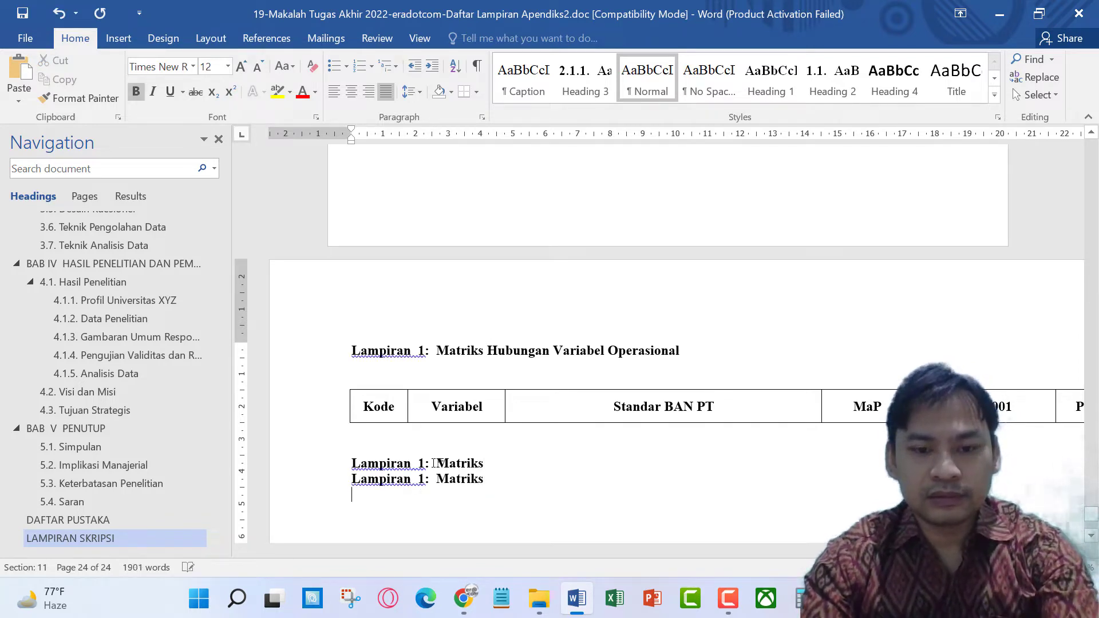
pyautogui.hotkey('ctrl', 'v')
pyautogui.press('Return')
pyautogui.hotkey('ctrl', 'v')
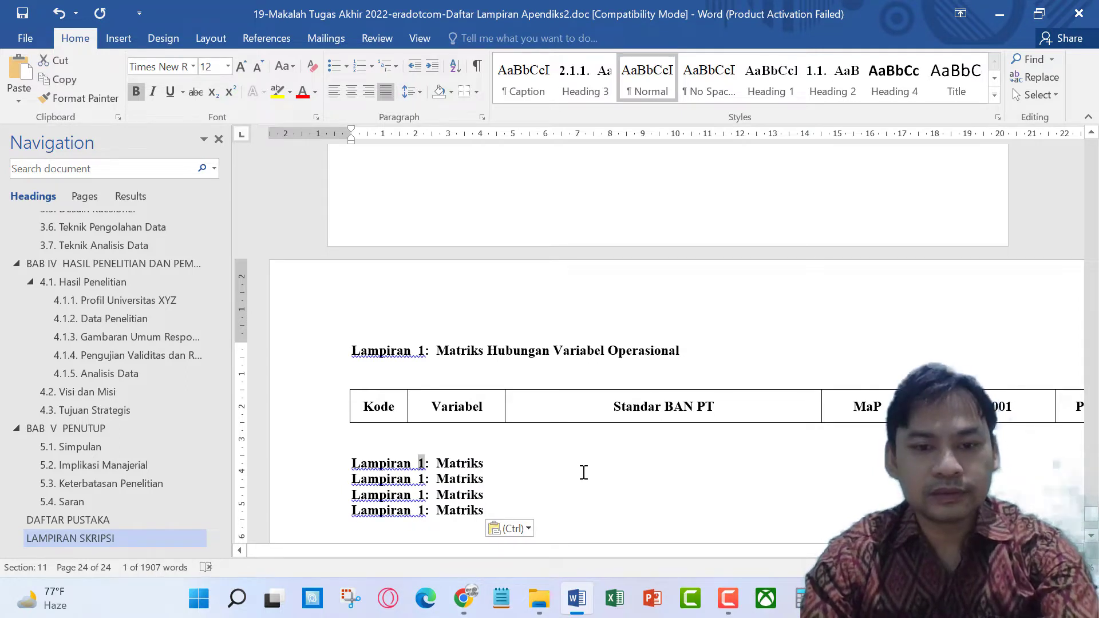
# - Renumber the pasted labels as Lampiran 2, 3, 4 and 5
pyautogui.press('Delete')
pyautogui.write('2')
pyautogui.press('Down')
pyautogui.write('3')
pyautogui.press('Down')
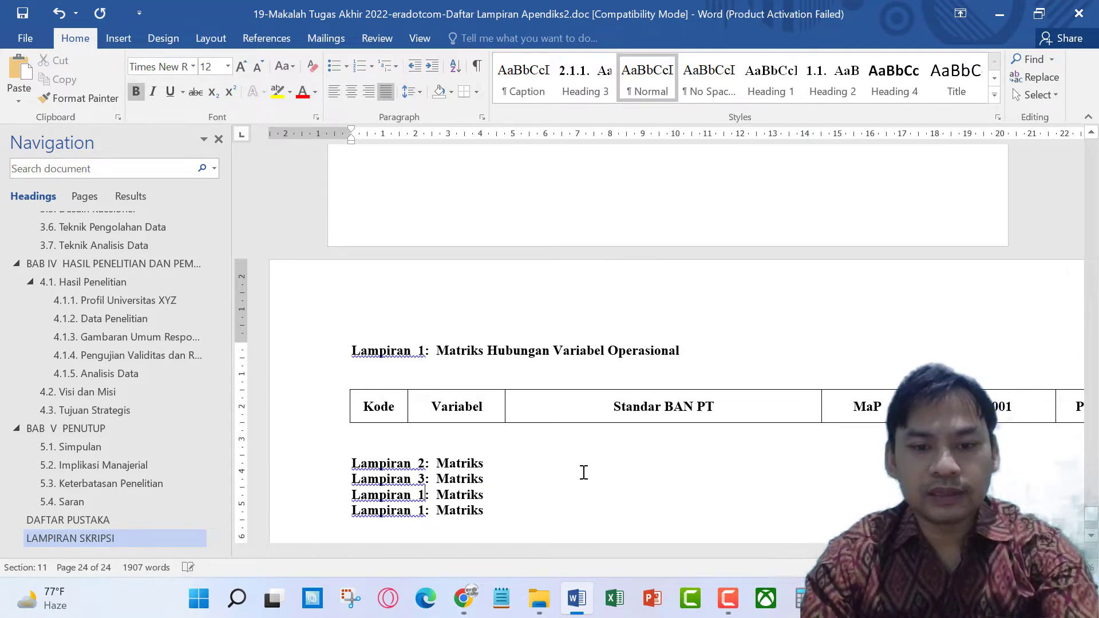
pyautogui.hotkey('shift', 'Left')
pyautogui.write('4')
pyautogui.press('Down')
pyautogui.hotkey('shift', 'Left')
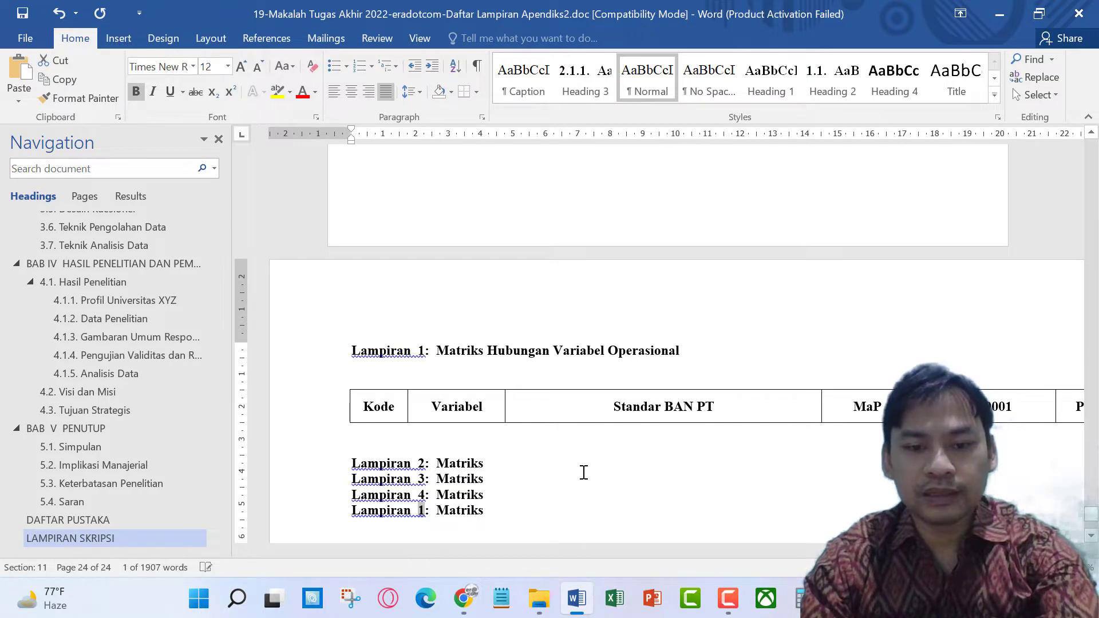
pyautogui.write('5')
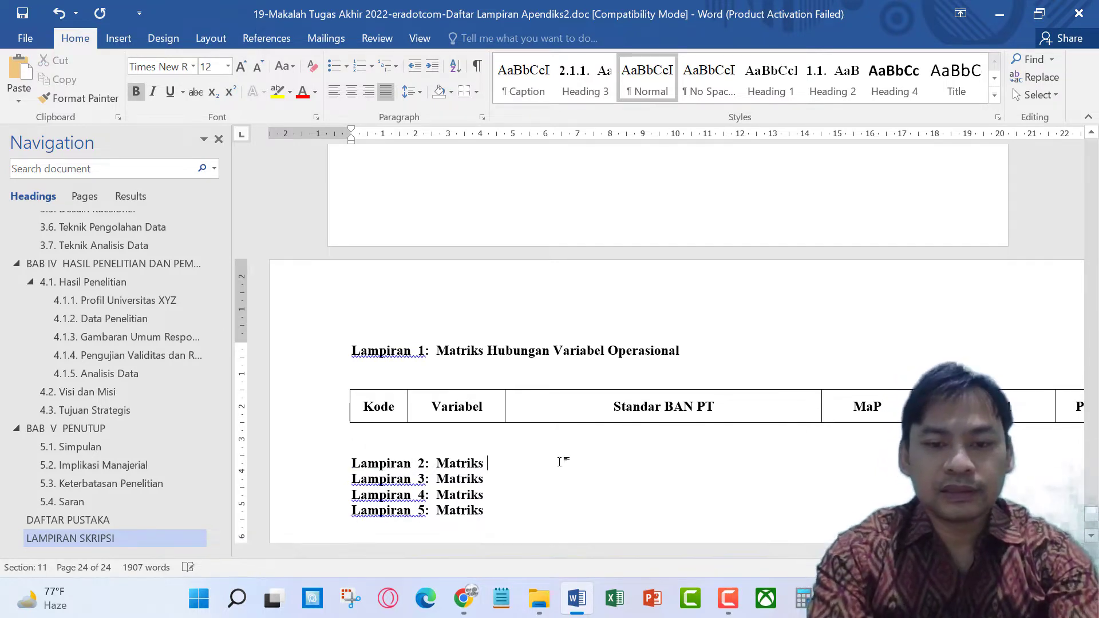
pyautogui.write(' Variabel')
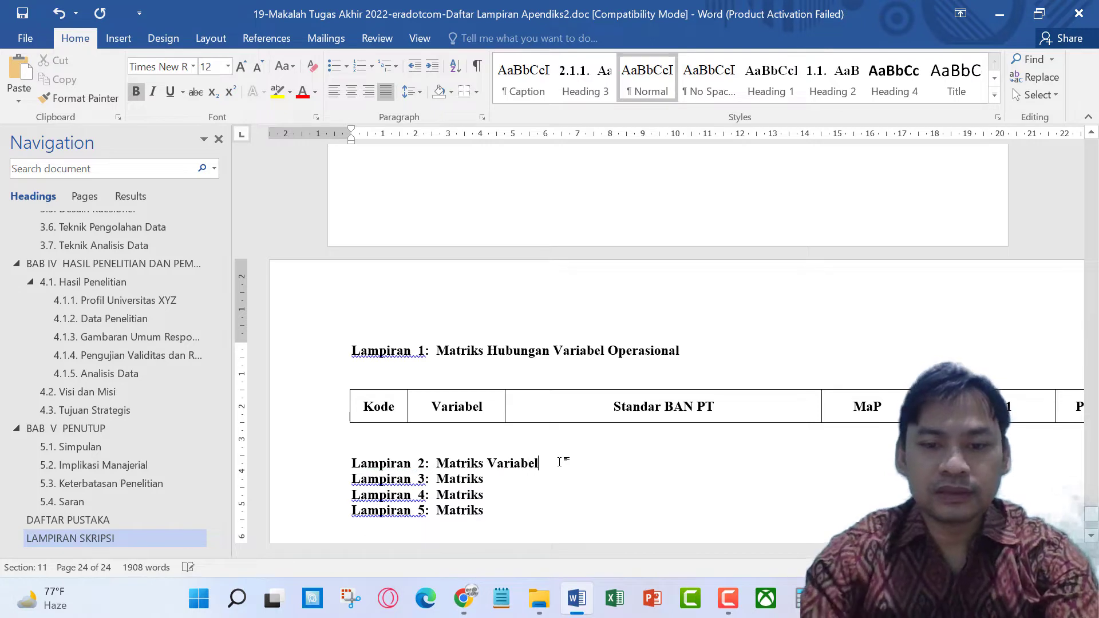
# - Retitle them Matriks Variabel, Kuesioner, Hasil Pengolahan Data and Matriks Variabel dan Pendukung
pyautogui.click(522, 481)
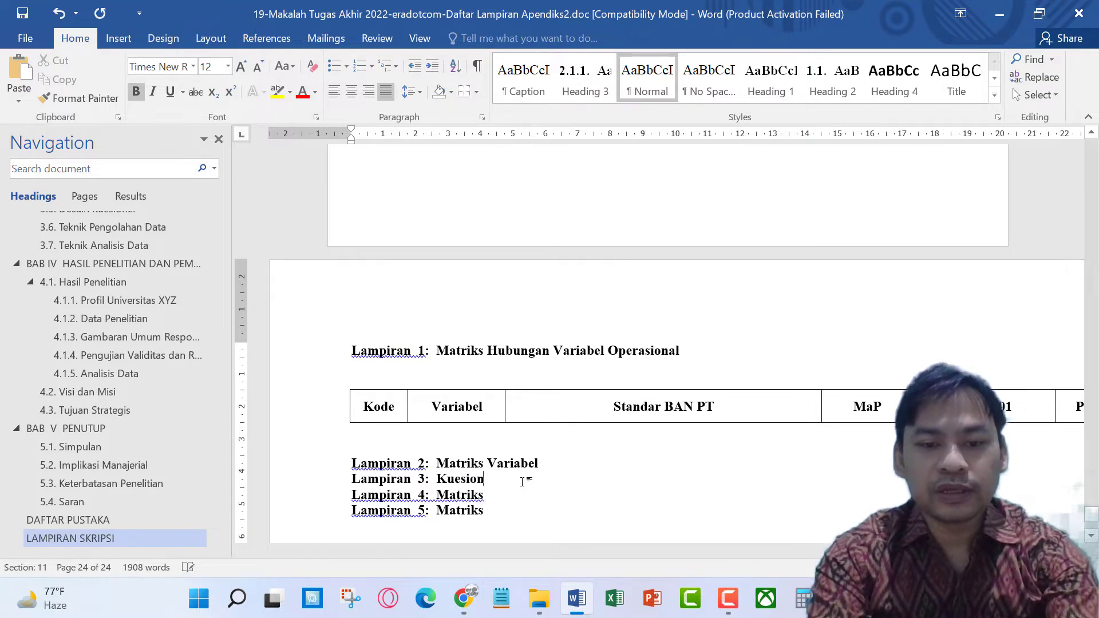
pyautogui.write('er')
pyautogui.click(513, 499)
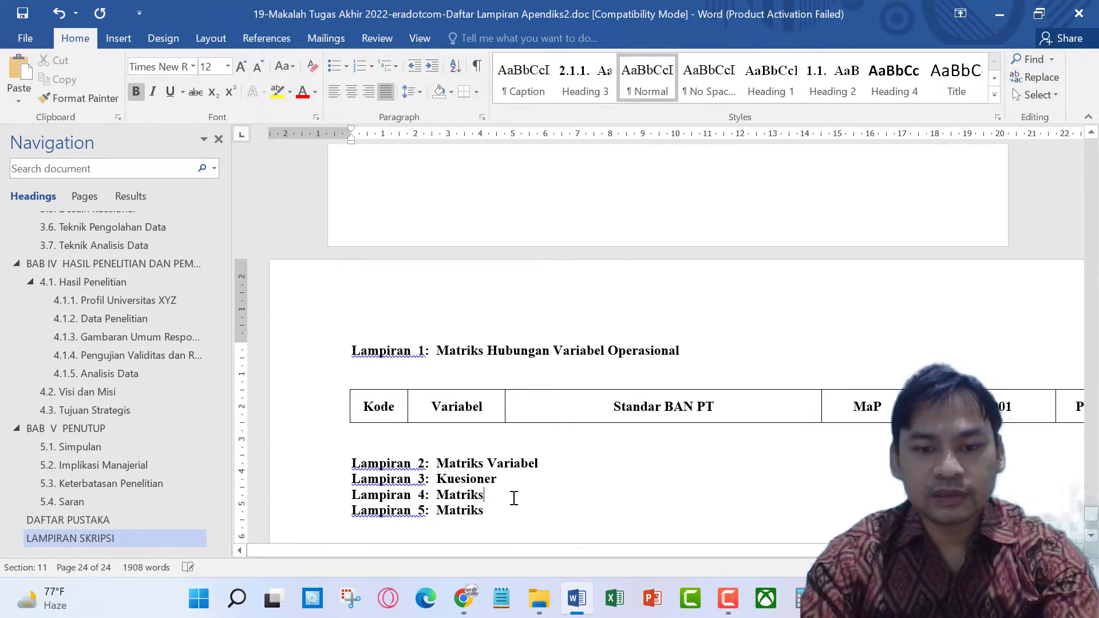
pyautogui.press('BackSpace')
pyautogui.press('BackSpace')
pyautogui.press('BackSpace')
pyautogui.write('Hasil Pe')
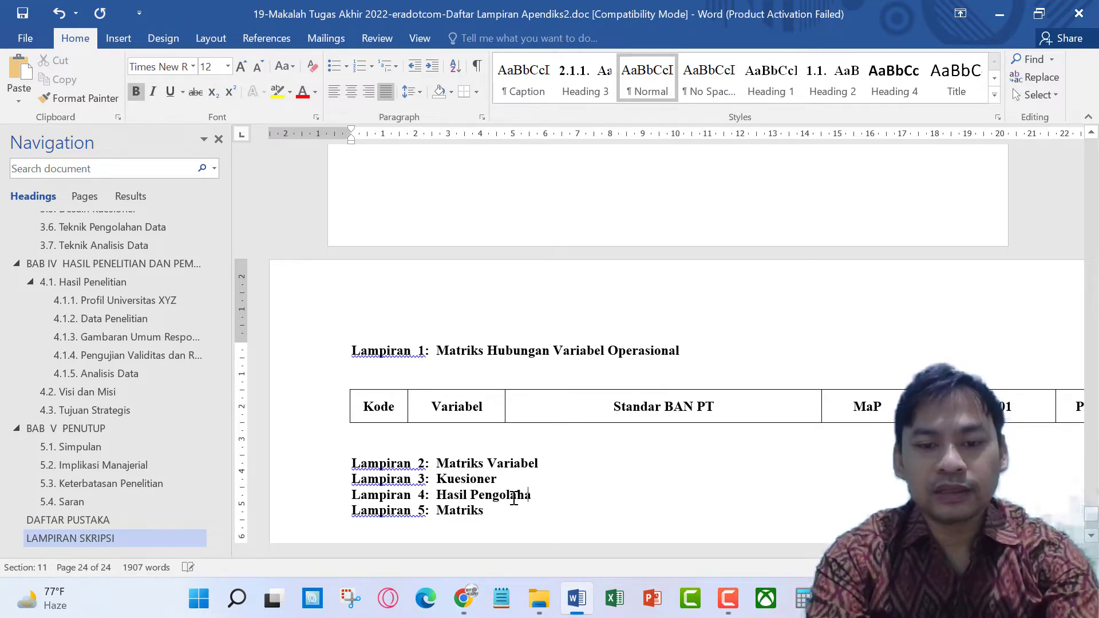
pyautogui.write('ngolahan')
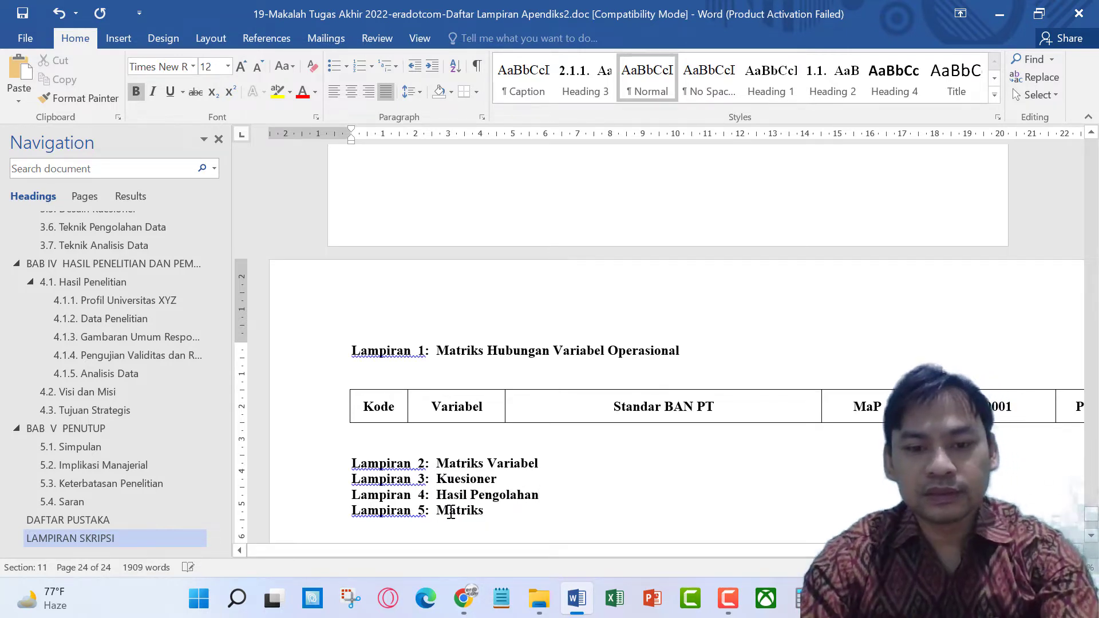
pyautogui.write(' Data')
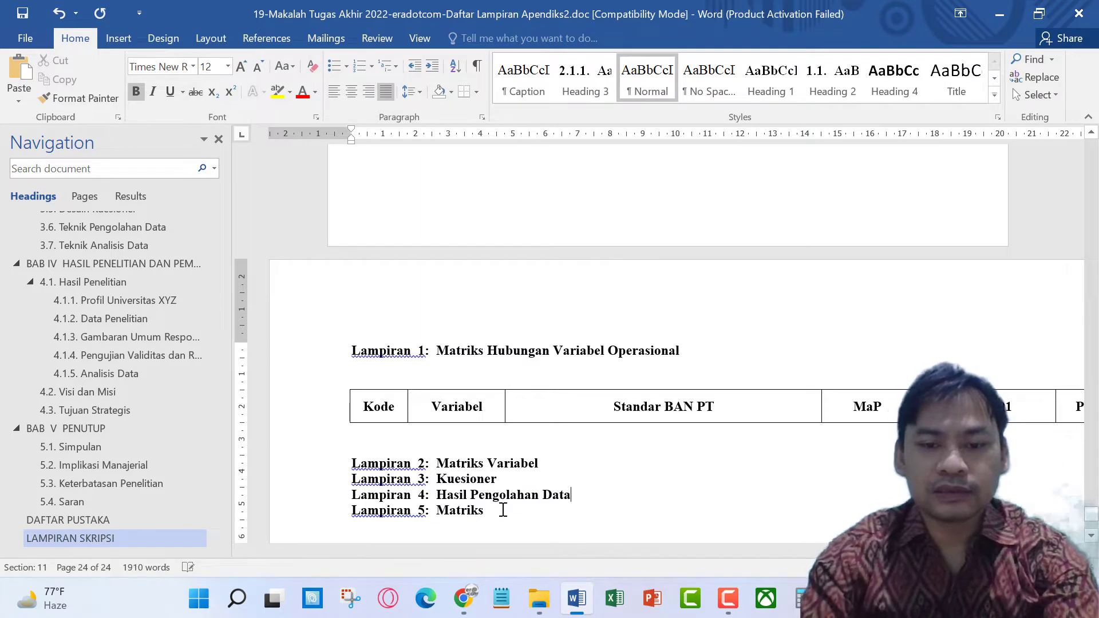
pyautogui.click(498, 510)
pyautogui.write('Variabel dan Penduku')
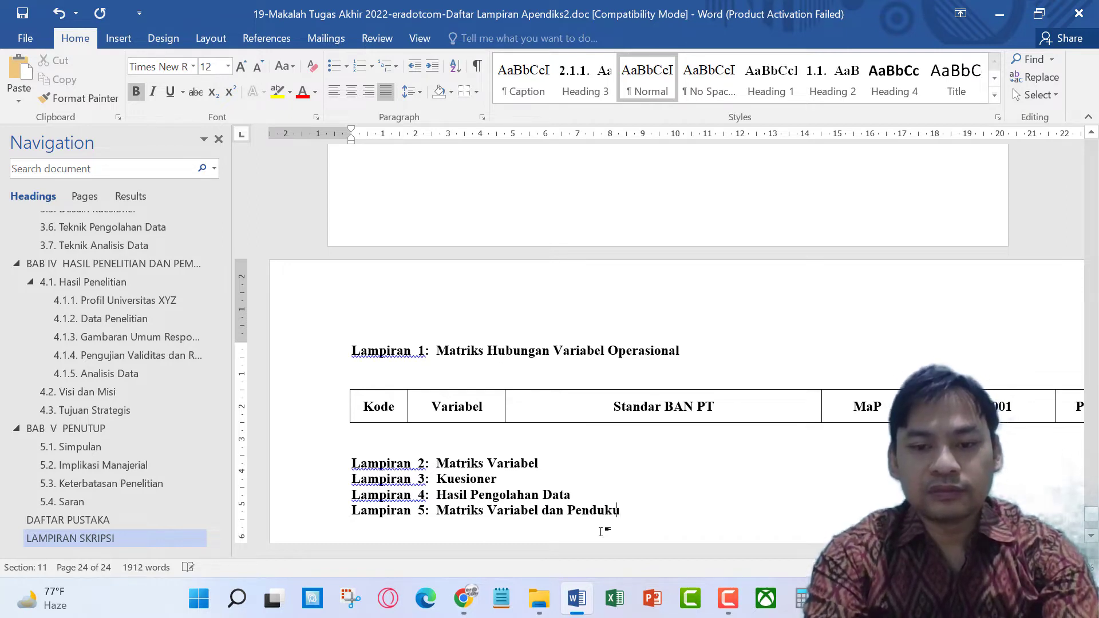
pyautogui.write('ng')
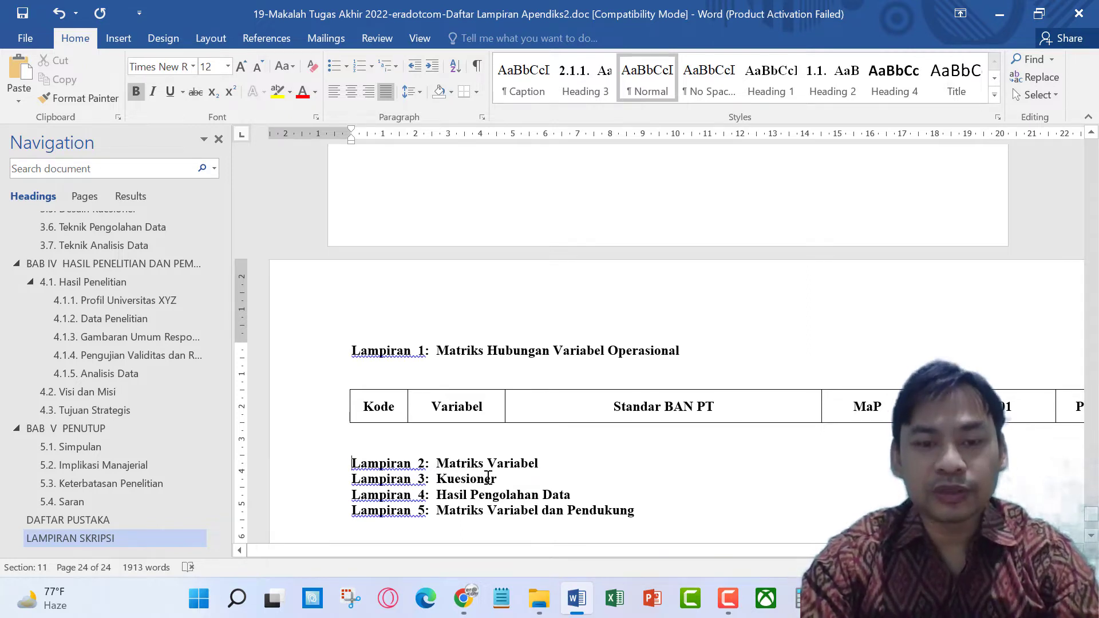
# - Insert a page break before the Lampiran 2 line, then undo it
pyautogui.hotkey('ctrl', 'Return')
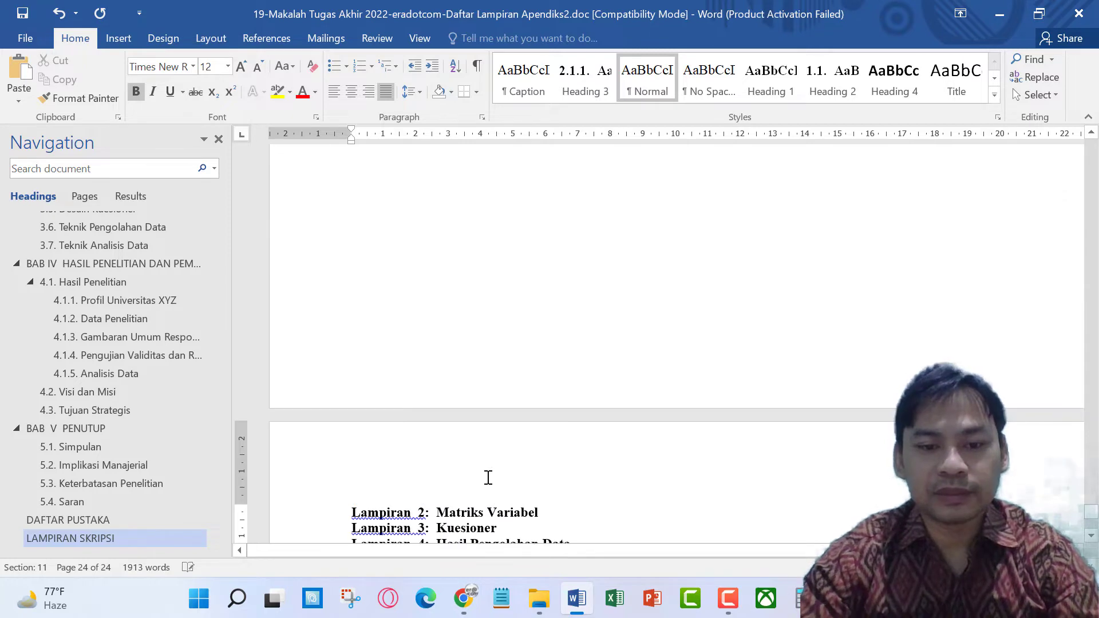
pyautogui.hotkey('ctrl', 'z')
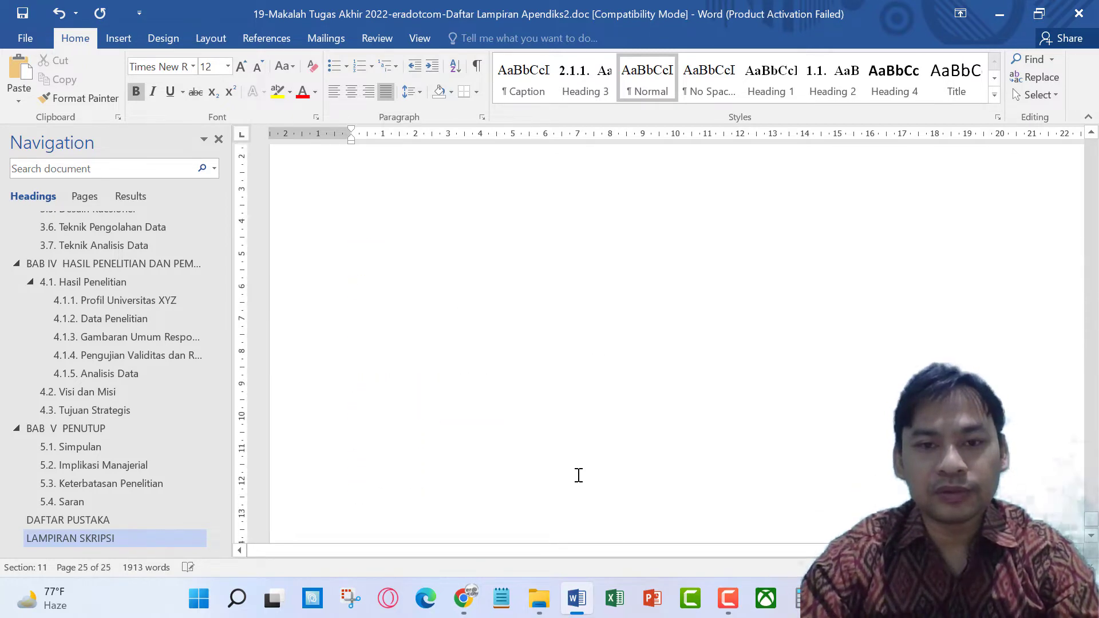
pyautogui.scroll(-5, 578, 475)
pyautogui.scroll(-5, 581, 477)
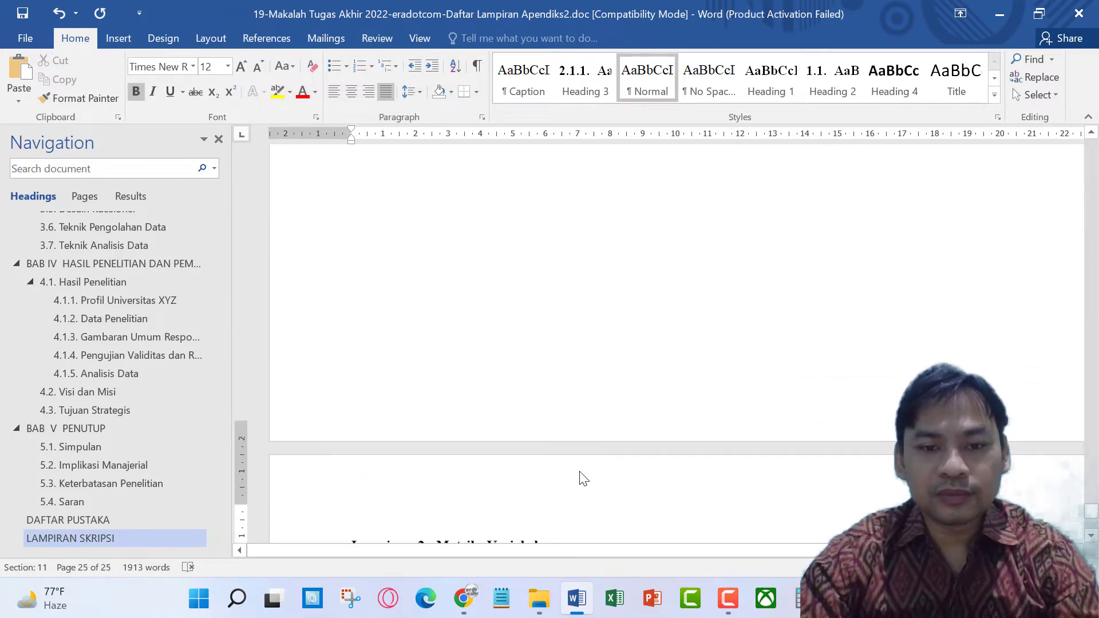
pyautogui.scroll(-5, 583, 478)
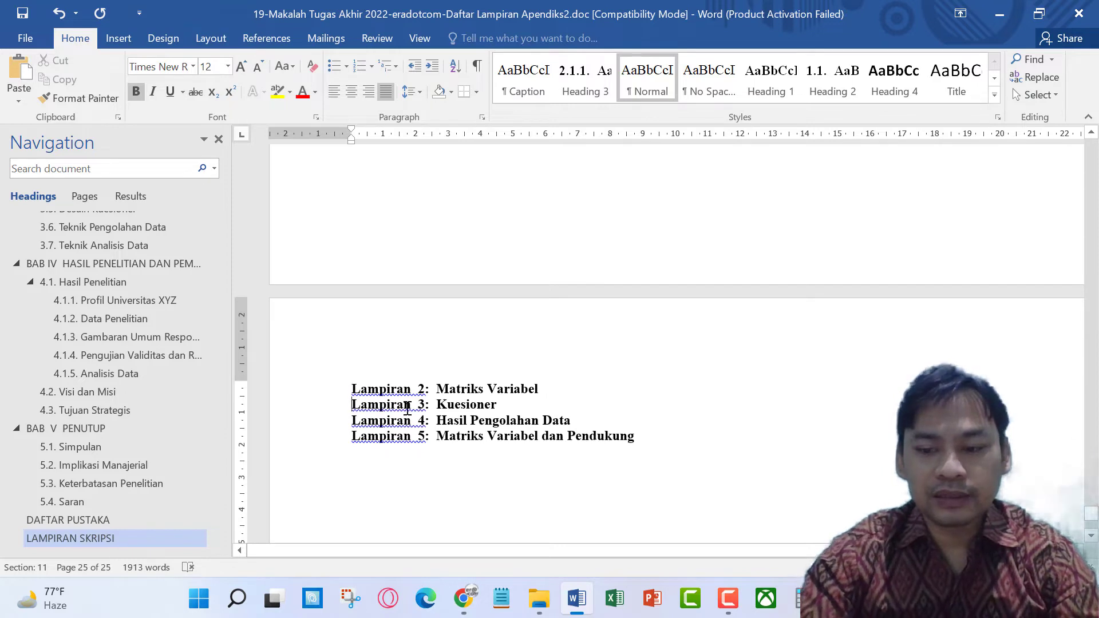
# - Put Lampiran 3, 4 and 5 each on their own new page using page breaks
pyautogui.hotkey('ctrl', 'Return')
pyautogui.scroll(-3, 517, 433)
pyautogui.scroll(-3, 462, 413)
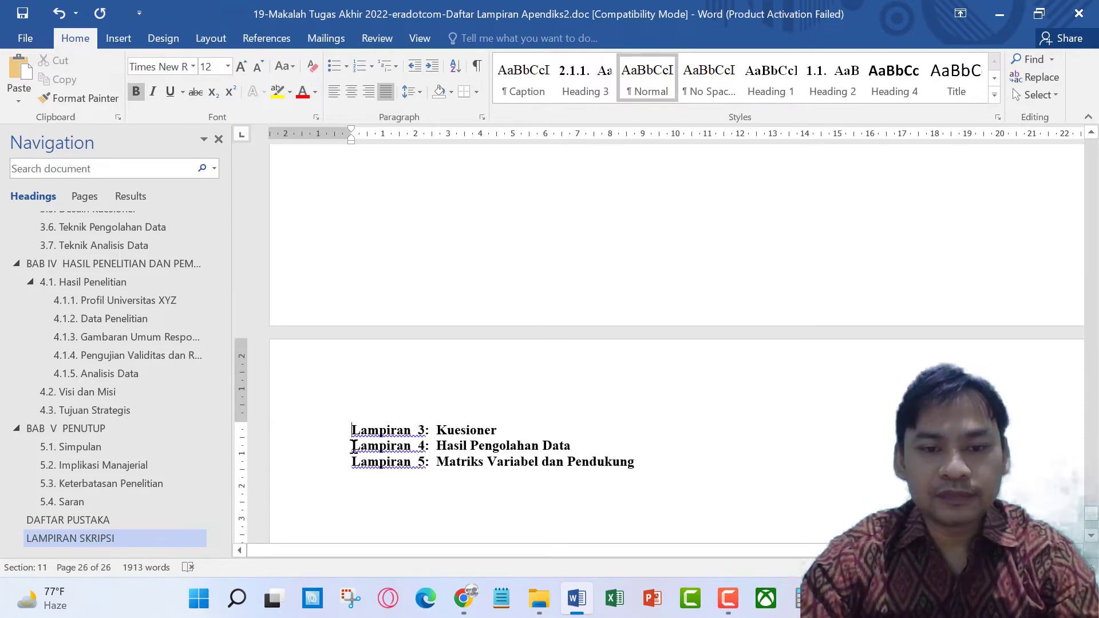
pyautogui.hotkey('ctrl', 'Return')
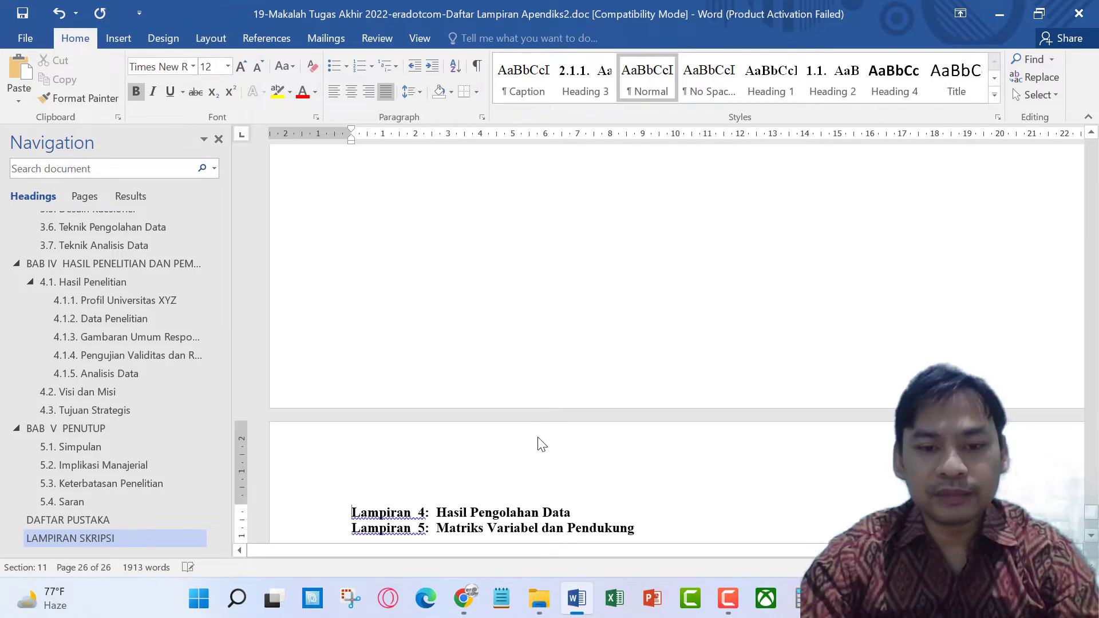
pyautogui.scroll(-3, 399, 426)
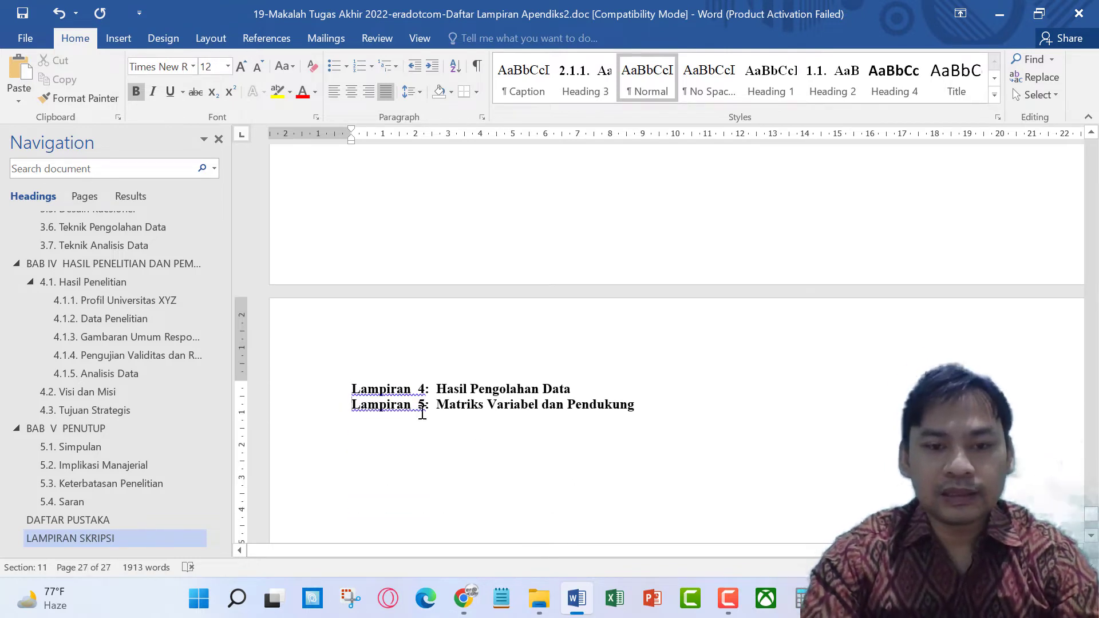
pyautogui.hotkey('ctrl', 'Return')
pyautogui.scroll(-5, 526, 392)
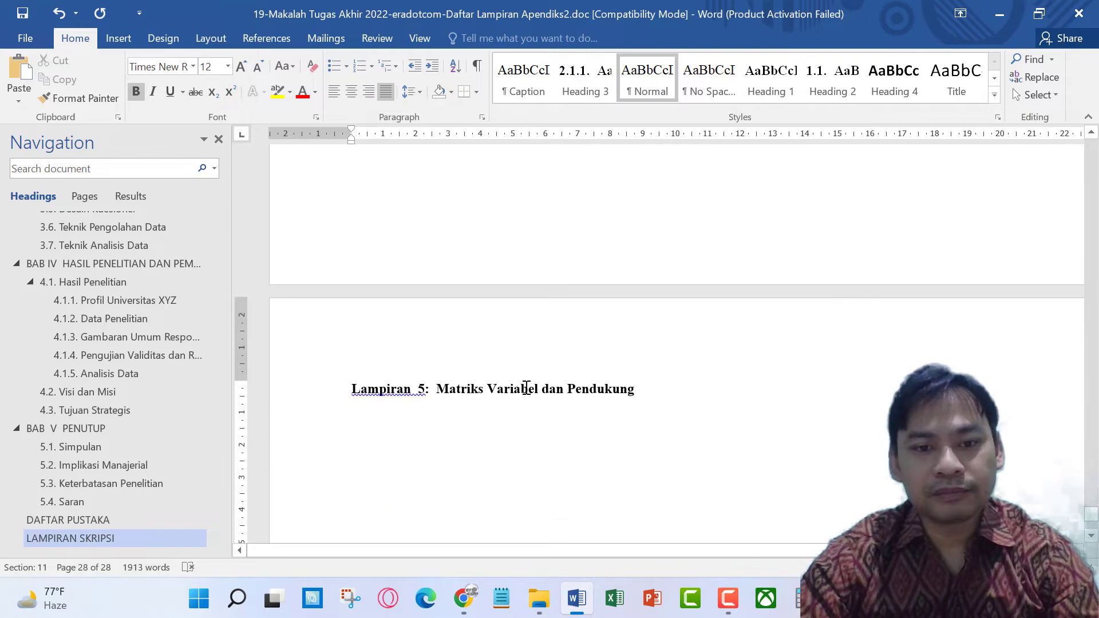
pyautogui.scroll(6, 524, 389)
pyautogui.scroll(2, 524, 389)
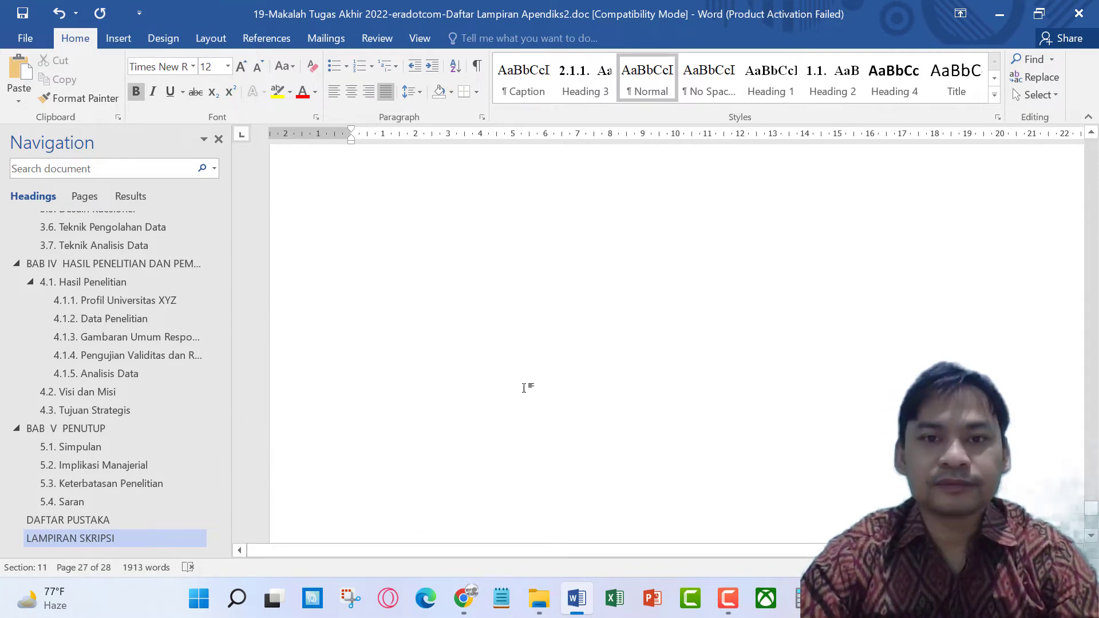
pyautogui.scroll(3, 523, 381)
pyautogui.scroll(1, 531, 370)
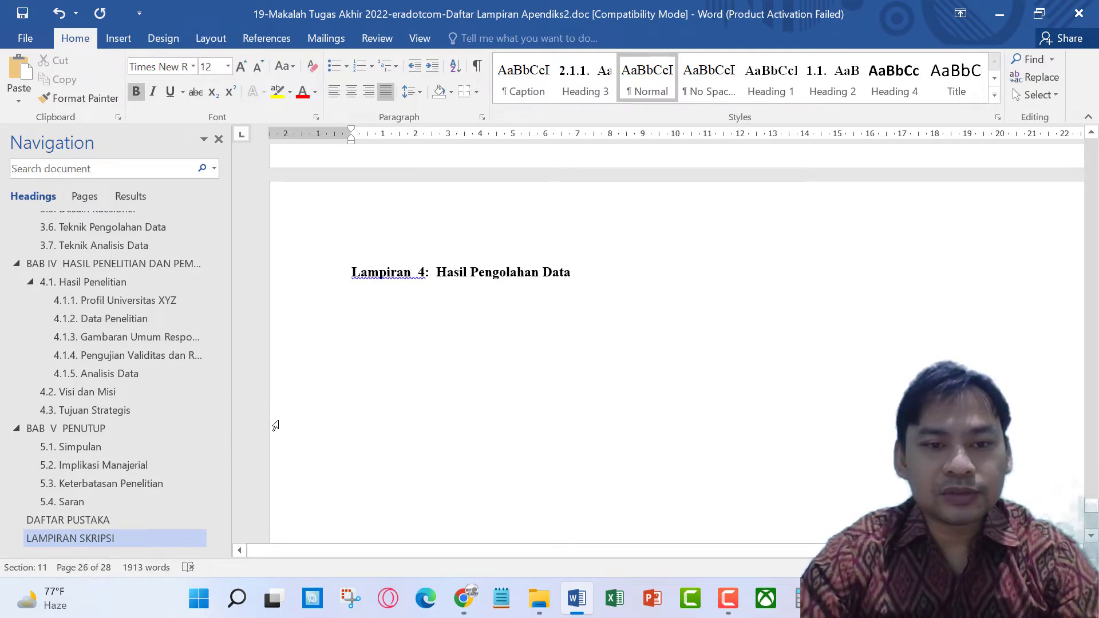
pyautogui.moveTo(219, 462)
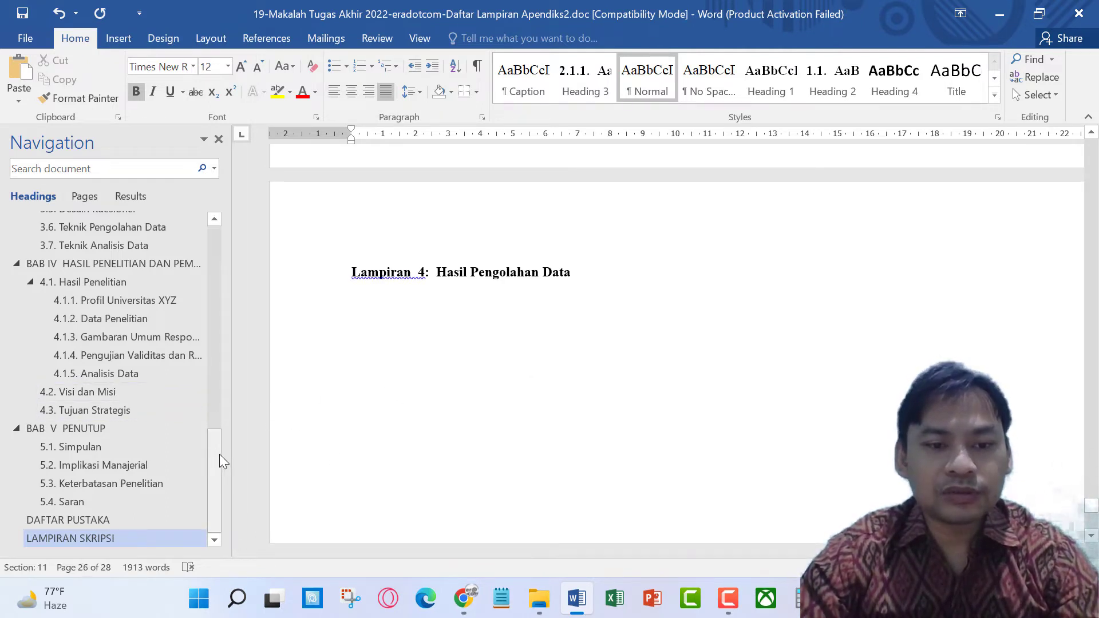
# - Jump to the DAFTAR GAMBAR page from the Navigation pane
pyautogui.moveTo(219, 455); pyautogui.dragTo(238, 253)
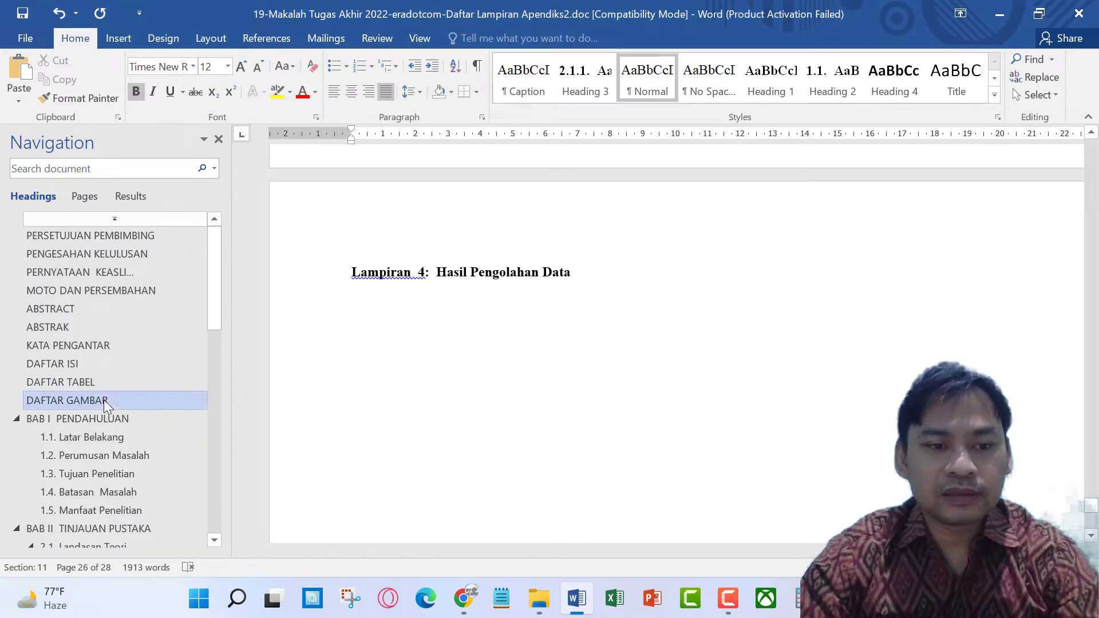
pyautogui.click(104, 399)
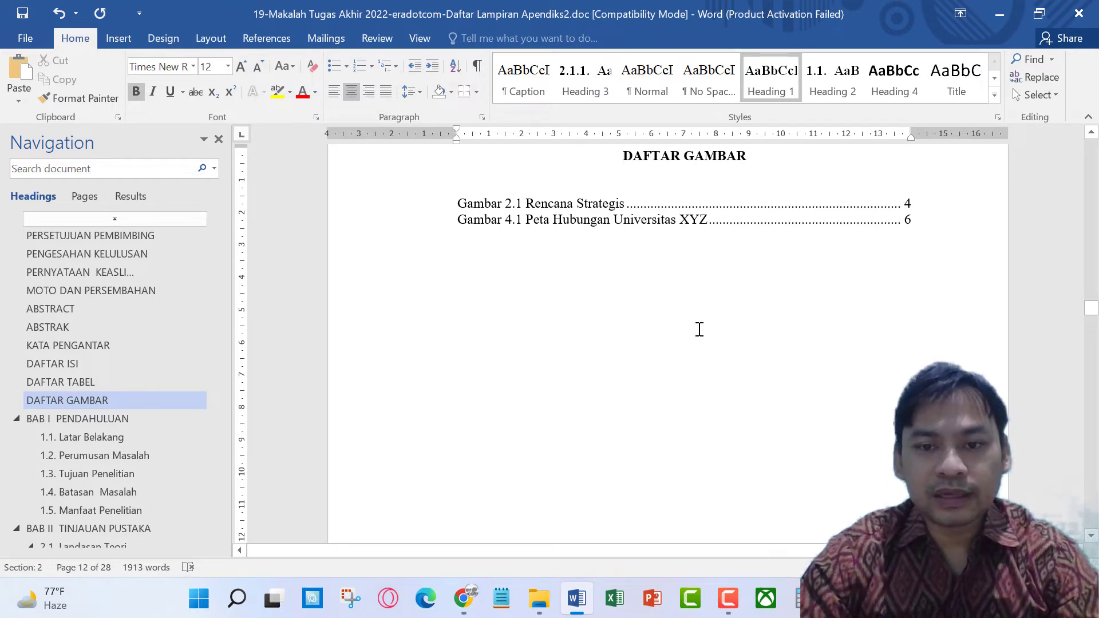
pyautogui.scroll(-5, 699, 329)
pyautogui.scroll(-5, 700, 330)
pyautogui.scroll(-5, 701, 332)
pyautogui.scroll(-10, 702, 334)
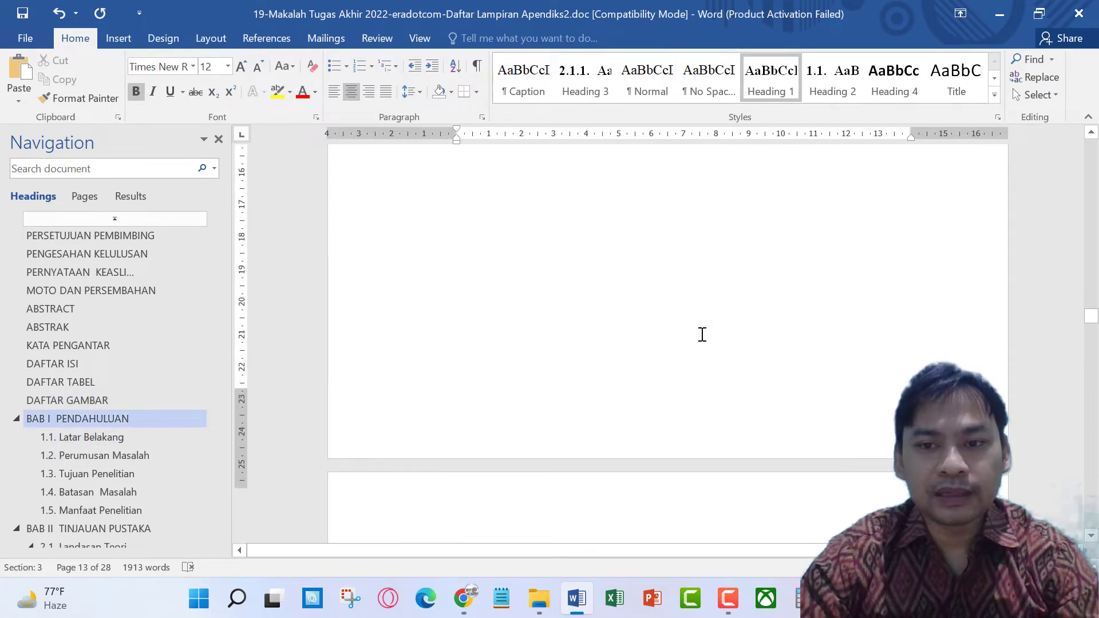
pyautogui.scroll(10, 702, 334)
pyautogui.scroll(5, 701, 332)
# - Insert a page break after the figure list, creating a blank page xii
pyautogui.click(772, 340)
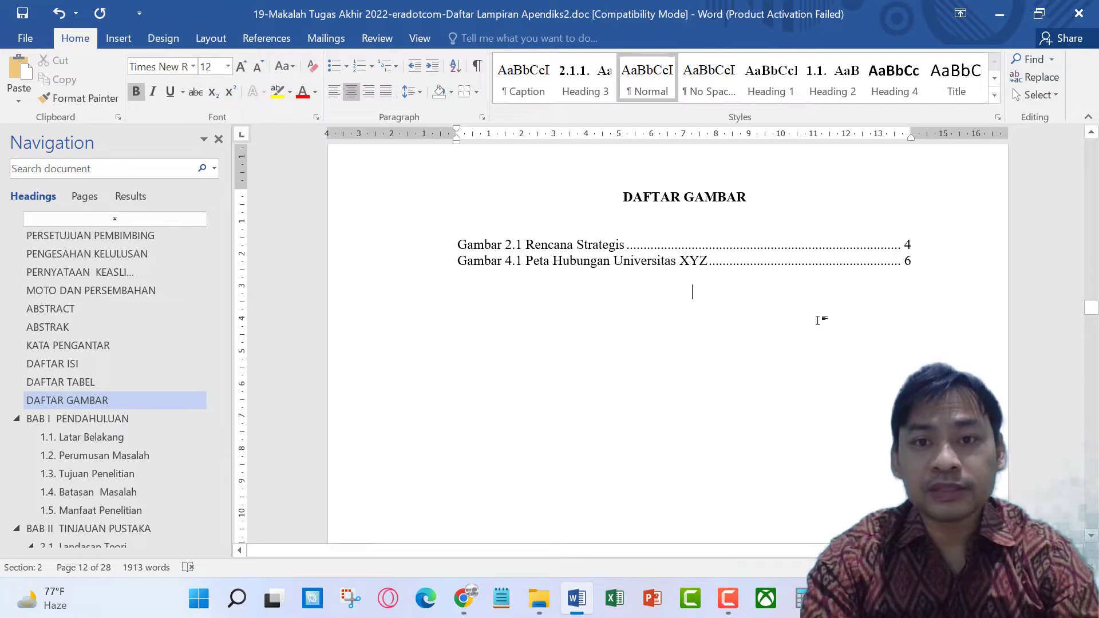
pyautogui.hotkey('ctrl', 'Return')
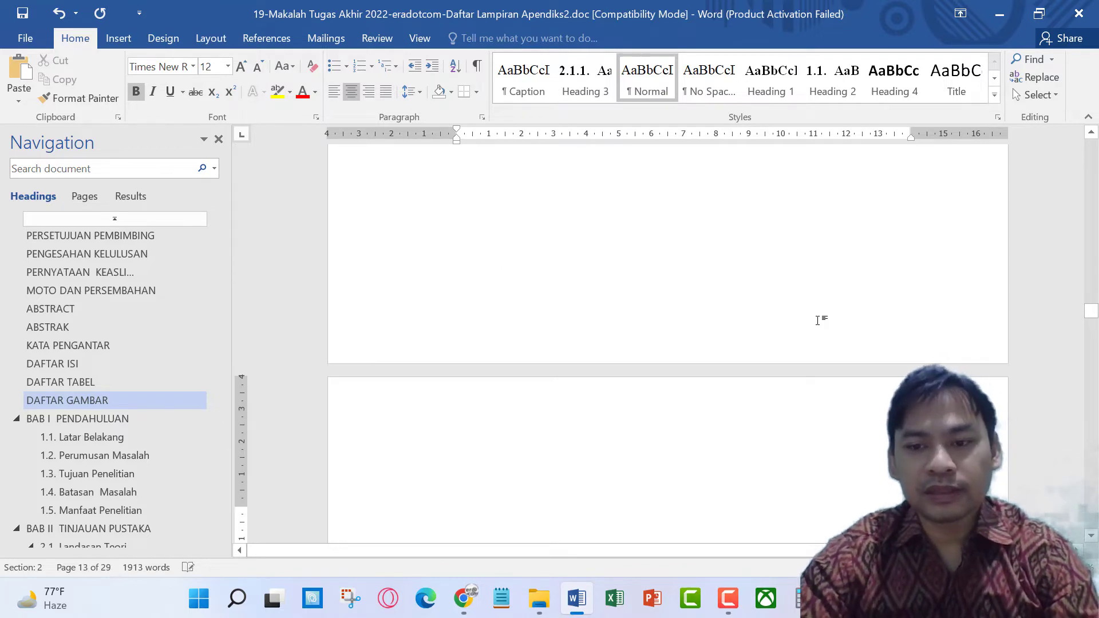
pyautogui.scroll(-1, 813, 394)
pyautogui.scroll(-2, 707, 395)
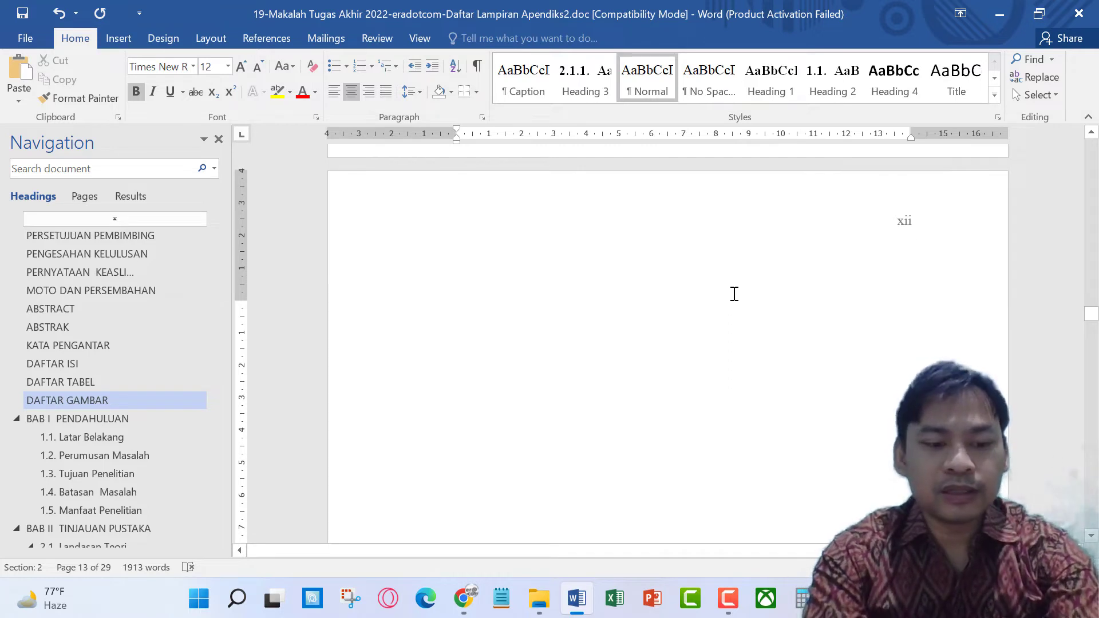
# - Type the heading DAFTAR LAMPIRAN at the top of new page xii
pyautogui.write('DAF')
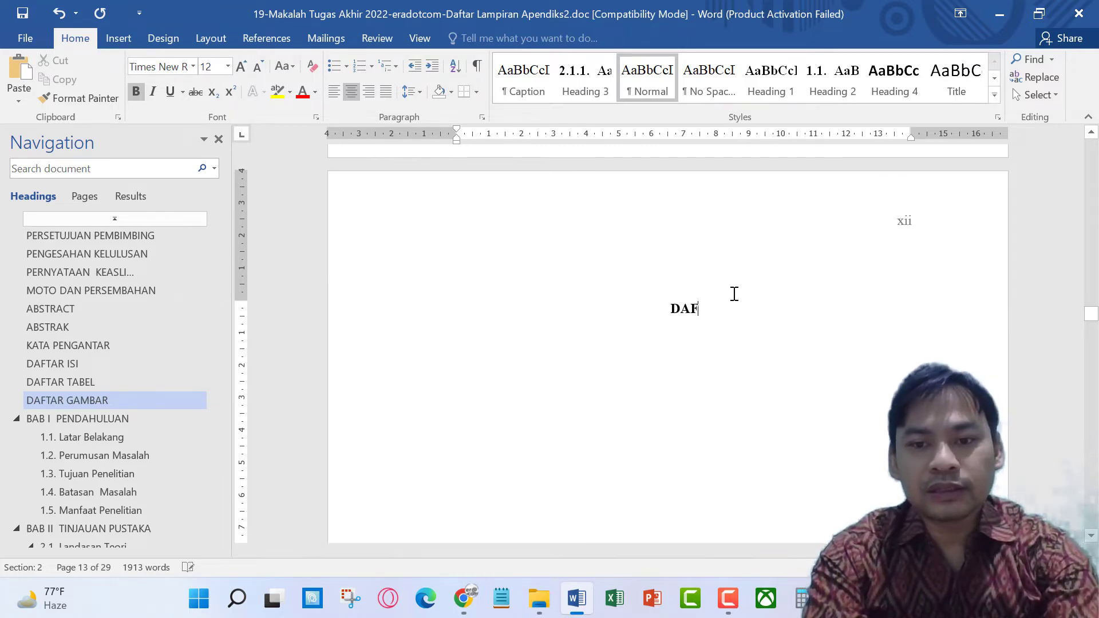
pyautogui.write('TAR LAMPIRAN')
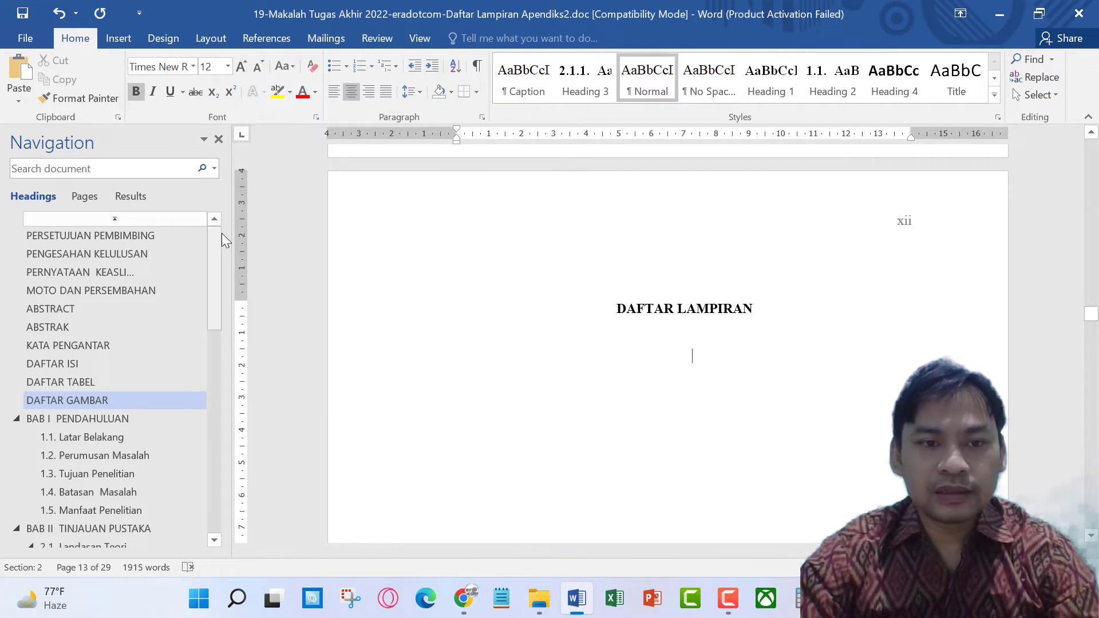
# - Jump back to the LAMPIRAN SKRIPSI section from the Navigation pane
pyautogui.moveTo(215, 235); pyautogui.dragTo(217, 456)
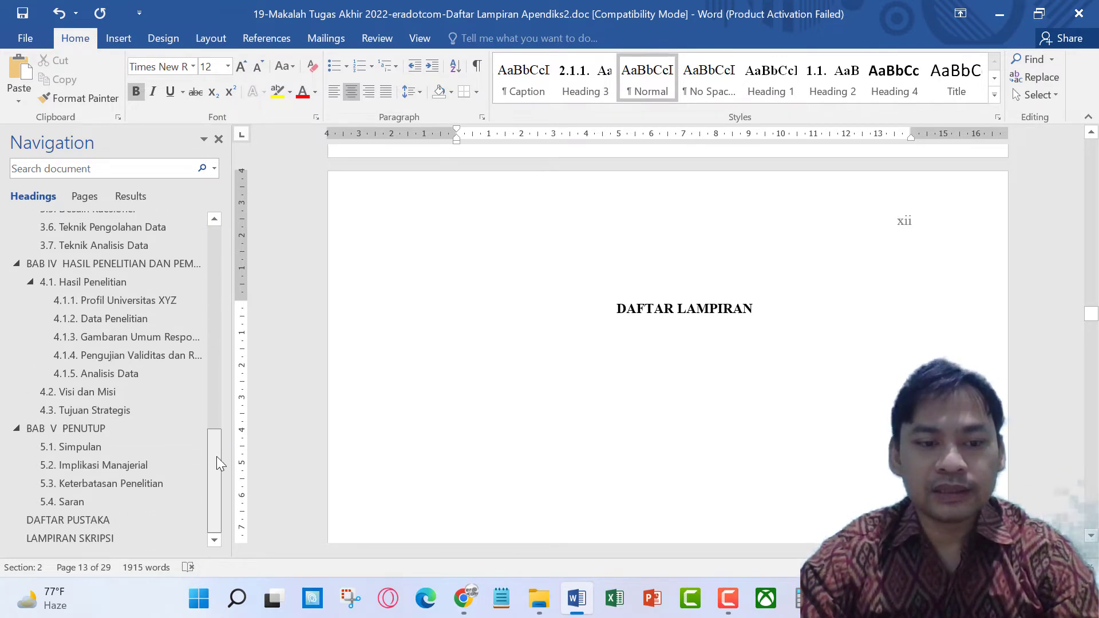
pyautogui.click(113, 539)
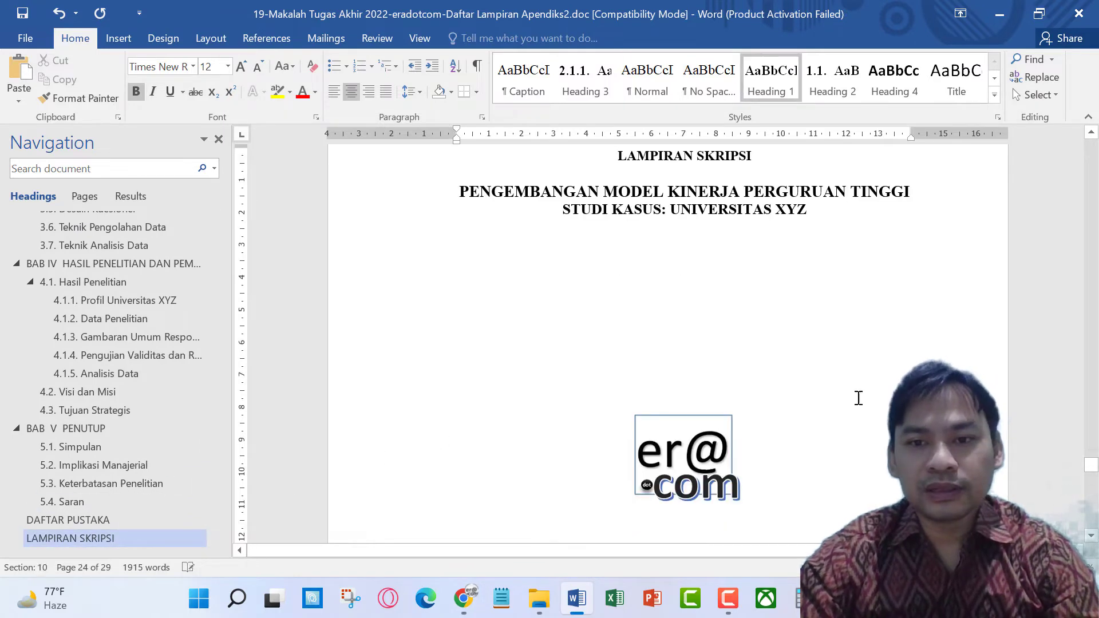
pyautogui.scroll(-3, 858, 397)
pyautogui.scroll(-5, 806, 397)
pyautogui.scroll(-4, 805, 395)
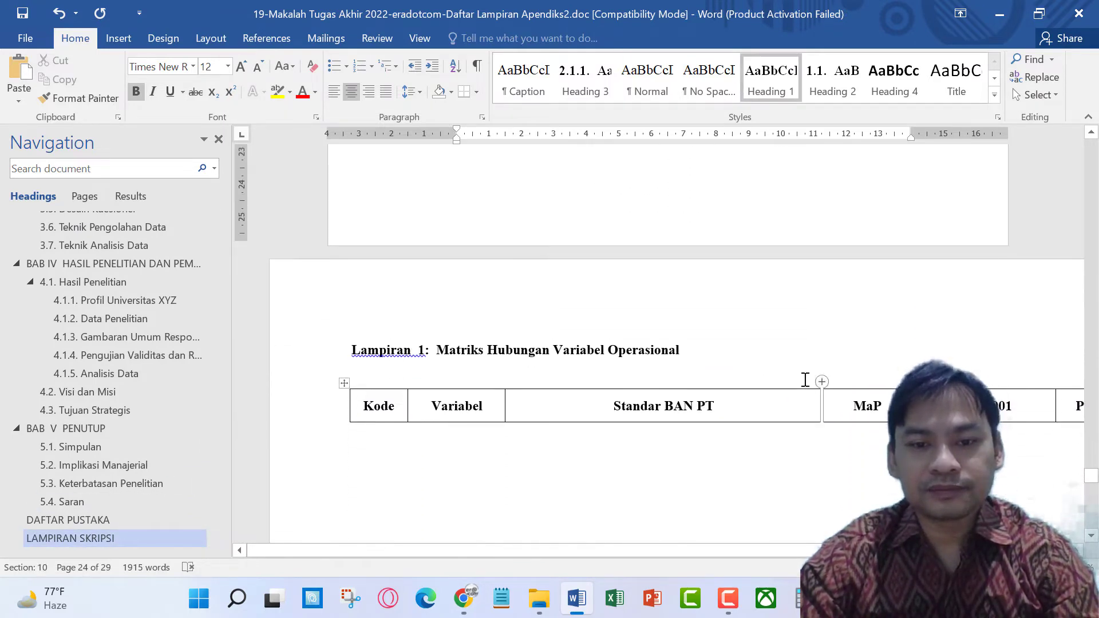
# - Add an empty line above the 'Lampiran 1: Matriks Hubungan Variabel Operasional' title
pyautogui.click(466, 344)
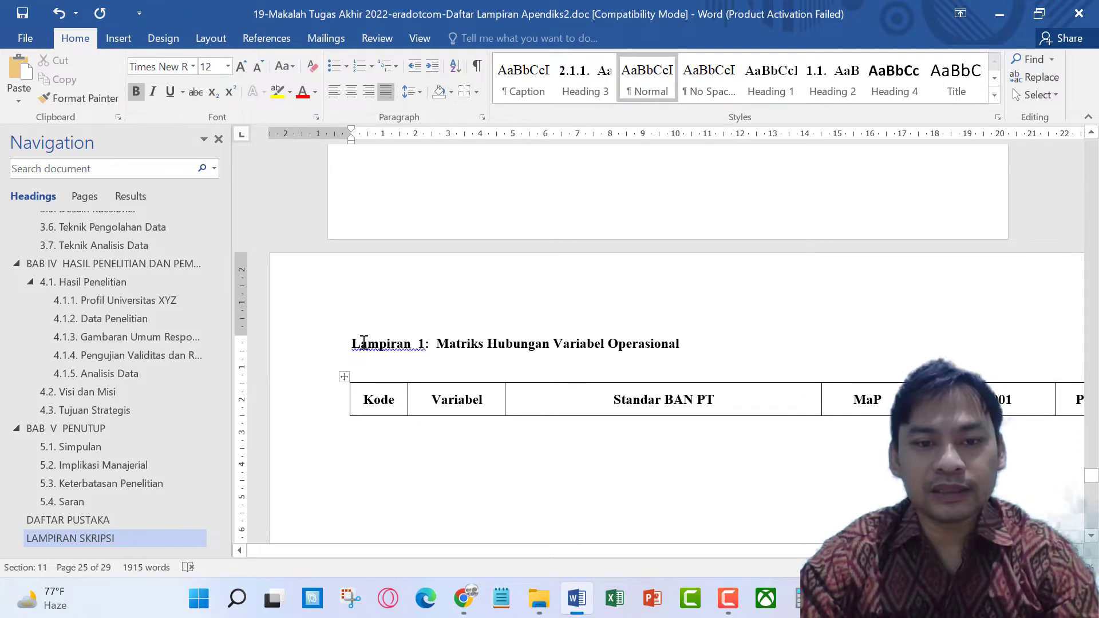
pyautogui.press('Home')
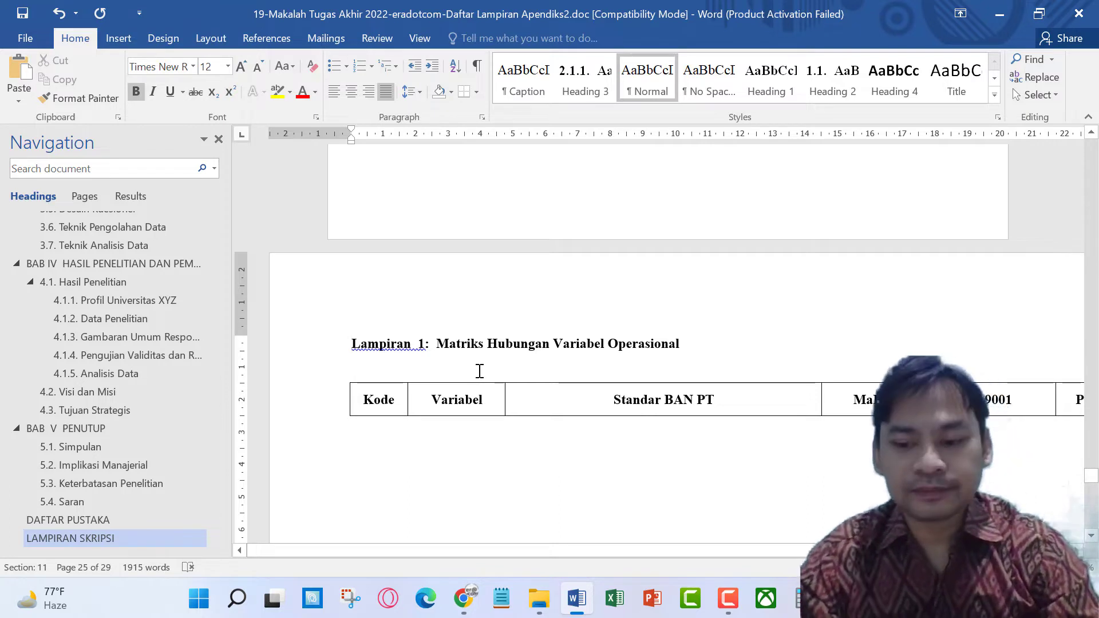
pyautogui.press('Return')
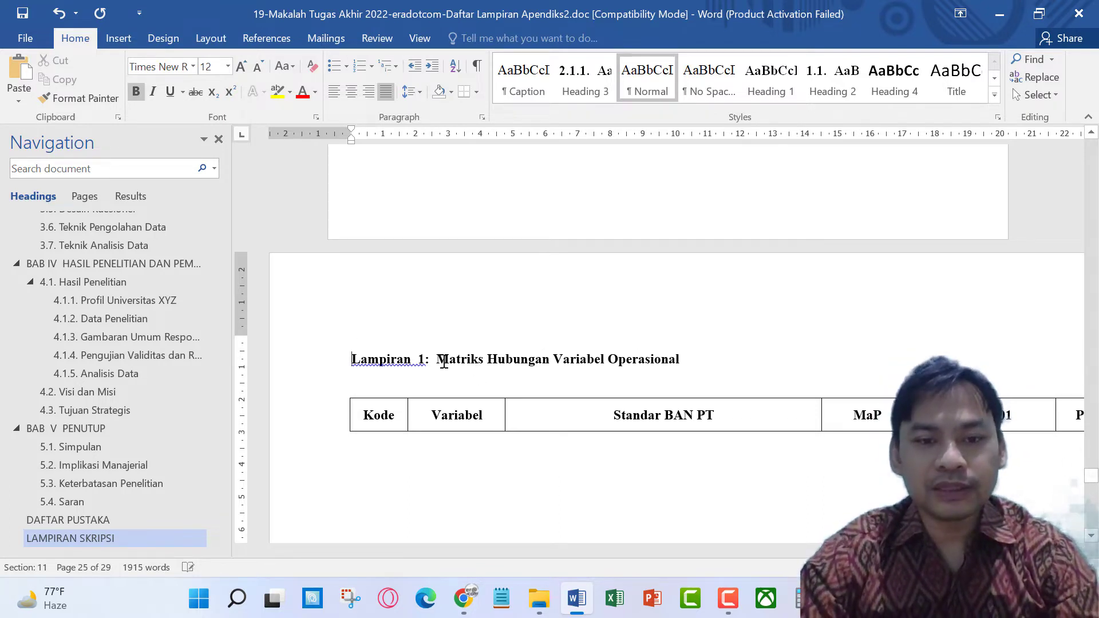
pyautogui.click(384, 339)
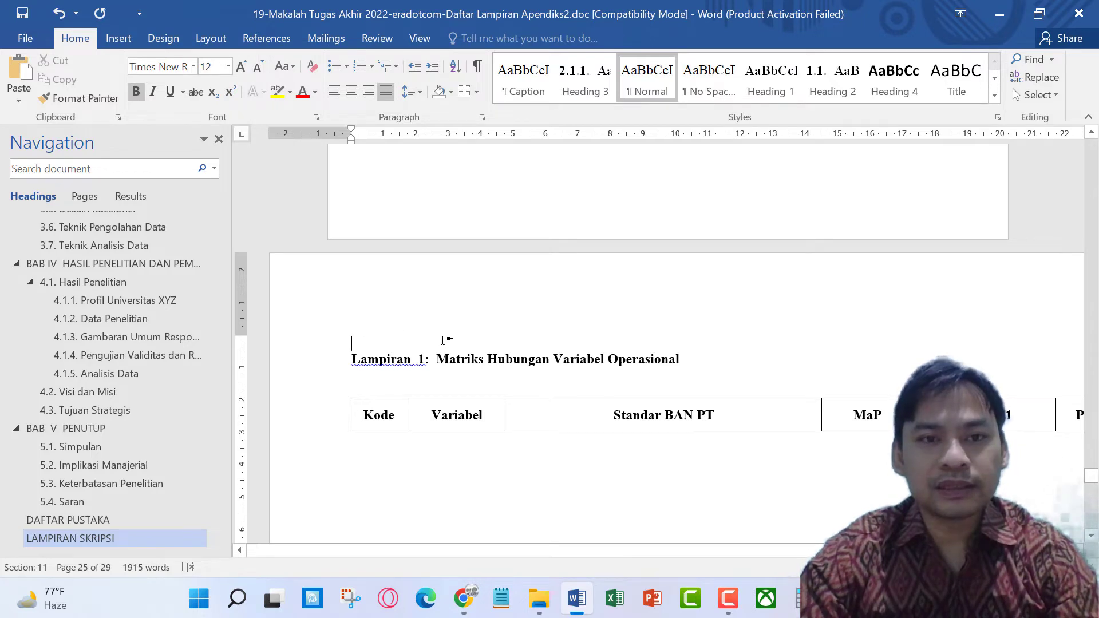
pyautogui.click(267, 39)
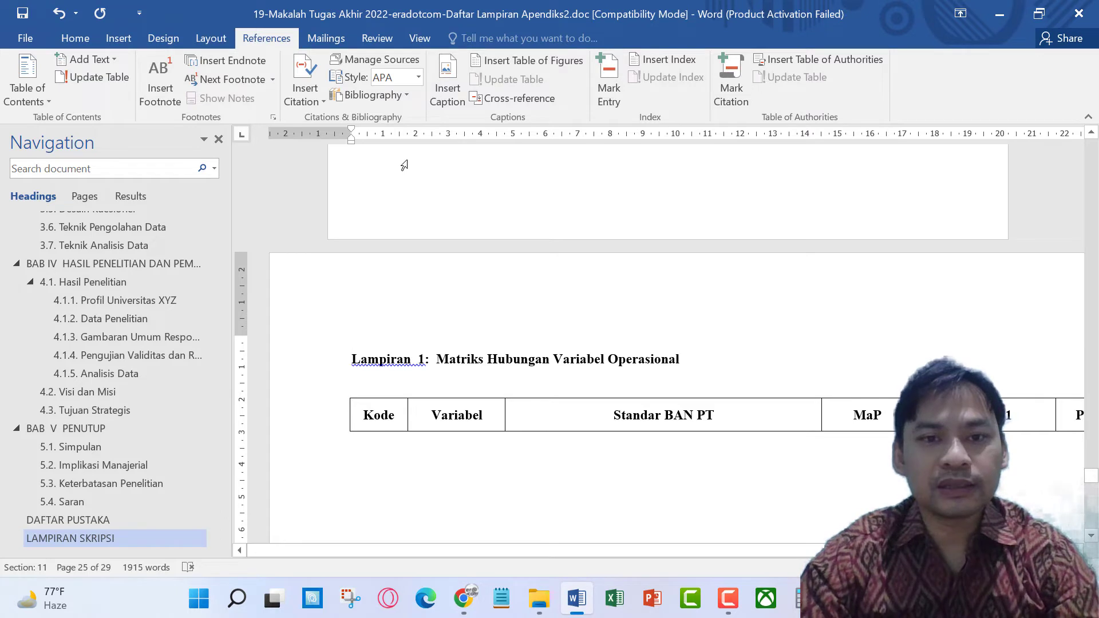
# - In the Caption dialog, delete the old Lampiran label, leaving Figure selected
pyautogui.click(448, 95)
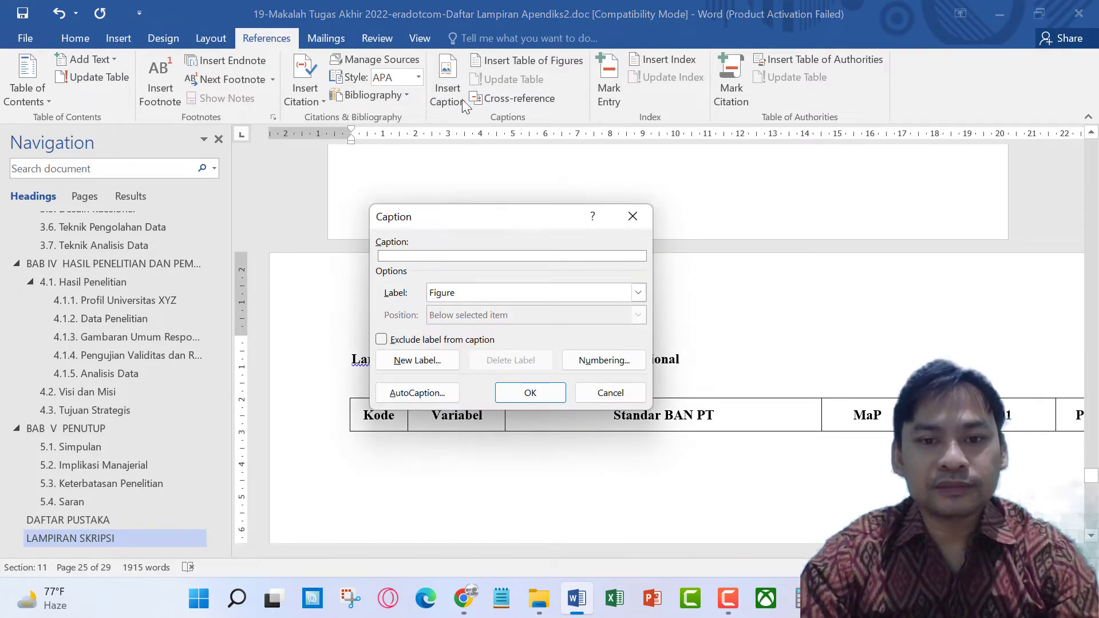
pyautogui.click(638, 294)
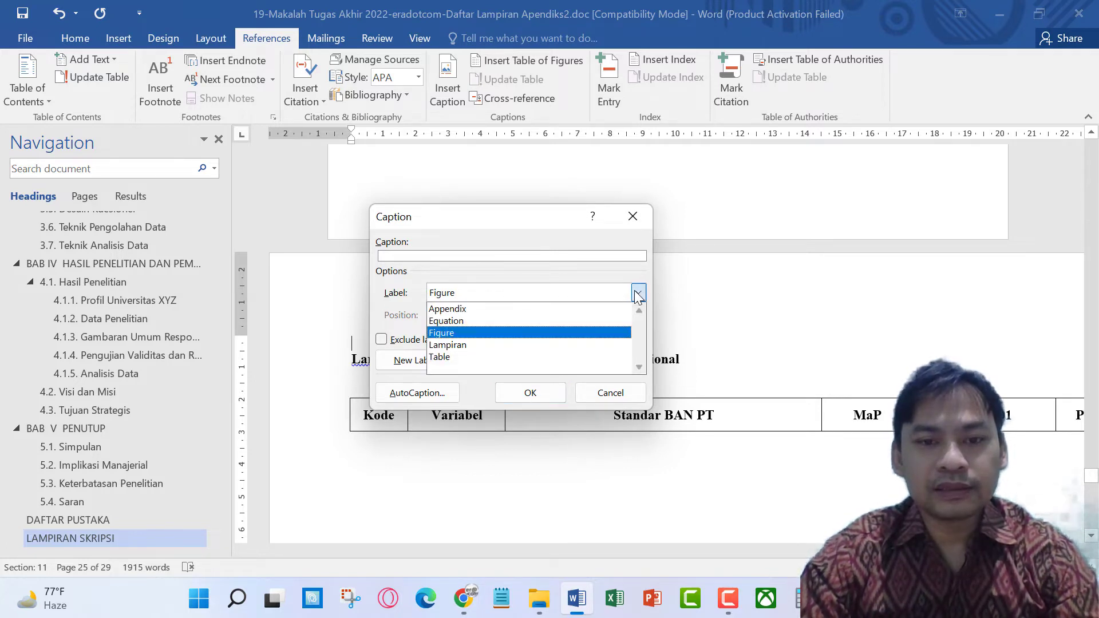
pyautogui.click(496, 345)
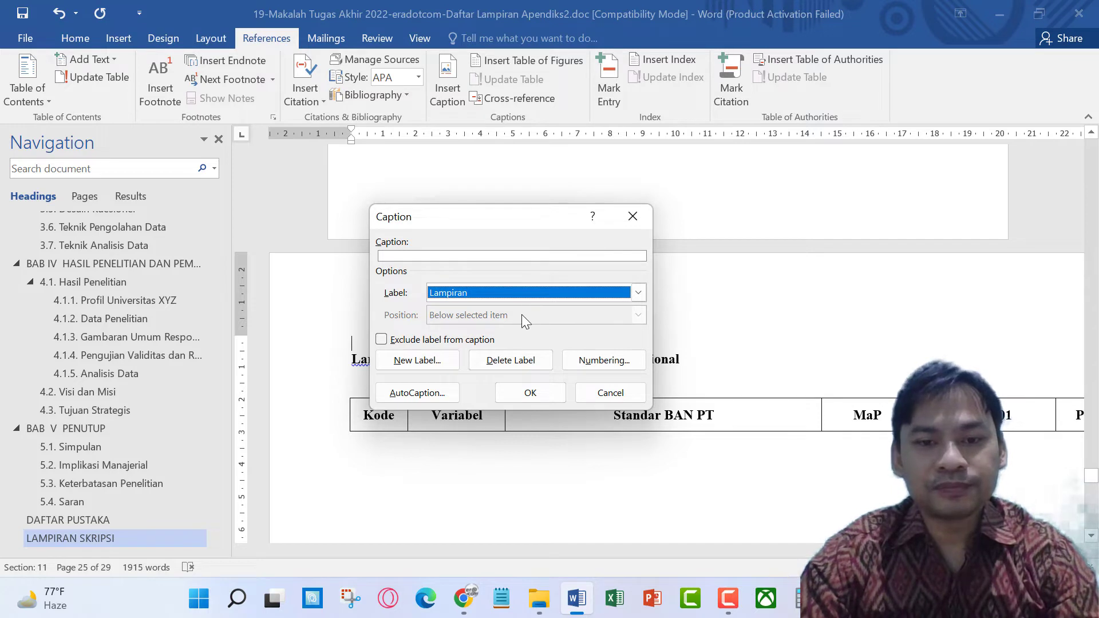
pyautogui.click(525, 362)
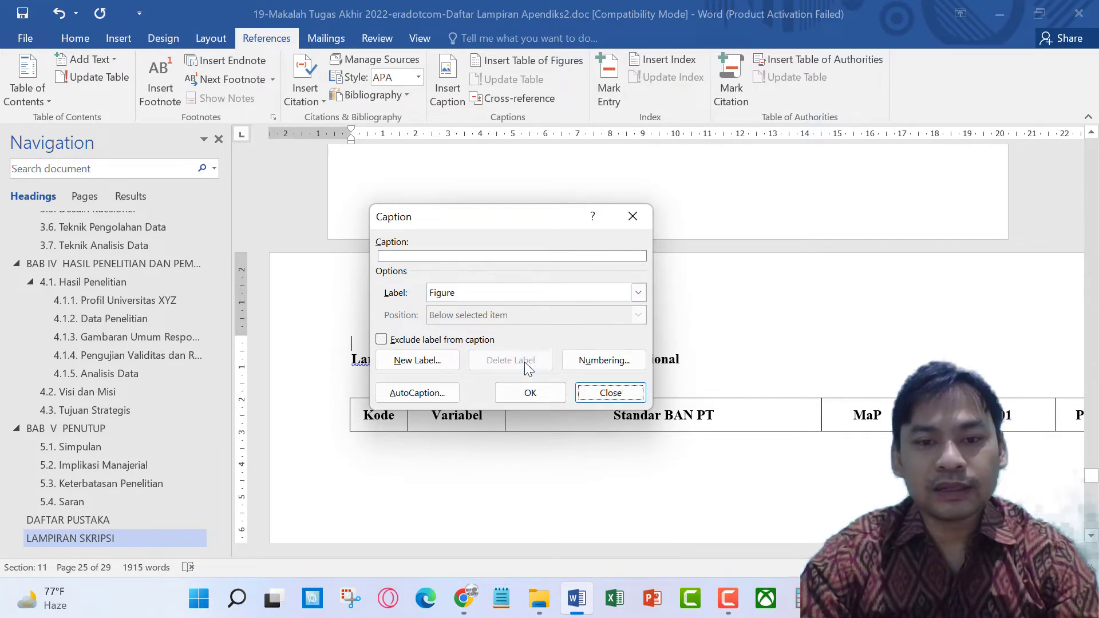
pyautogui.click(638, 293)
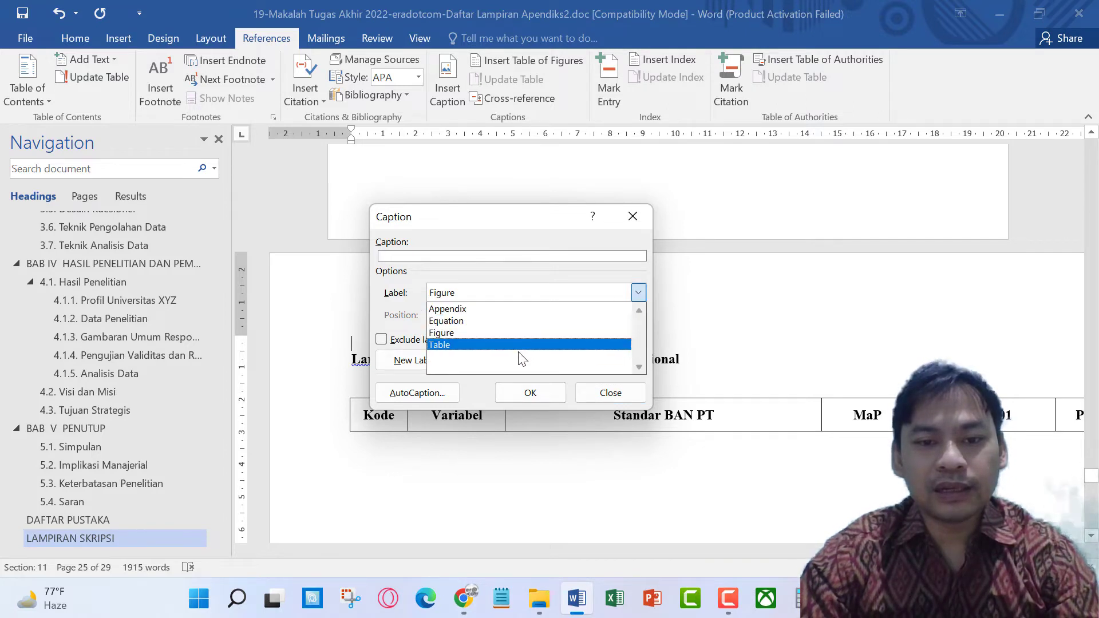
pyautogui.click(391, 286)
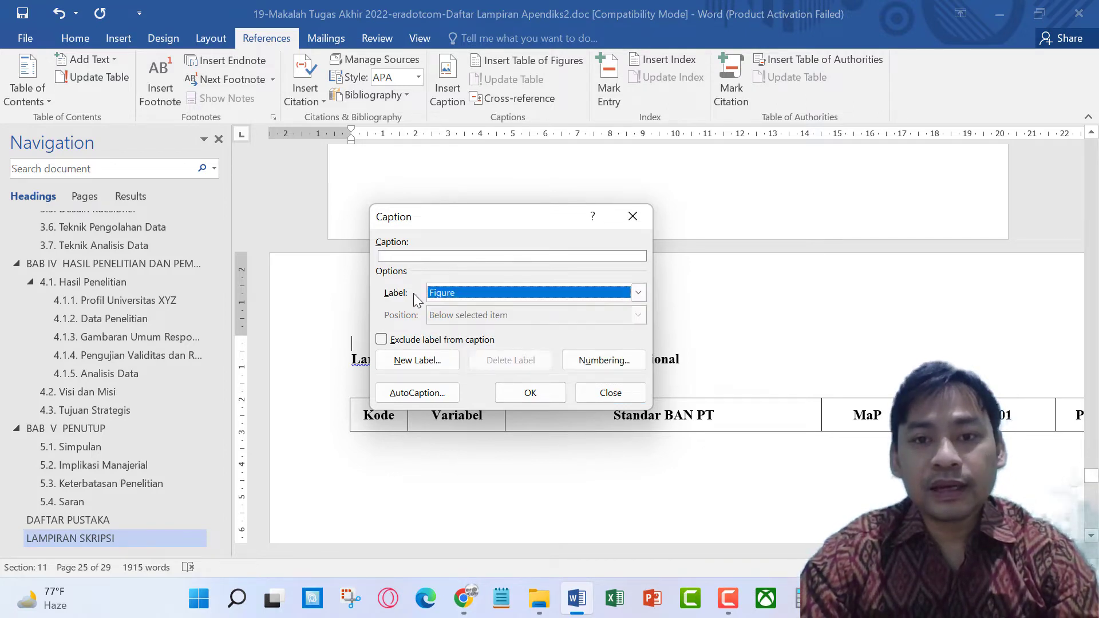
# - Create a new caption label named 'Lampiran'
pyautogui.click(410, 362)
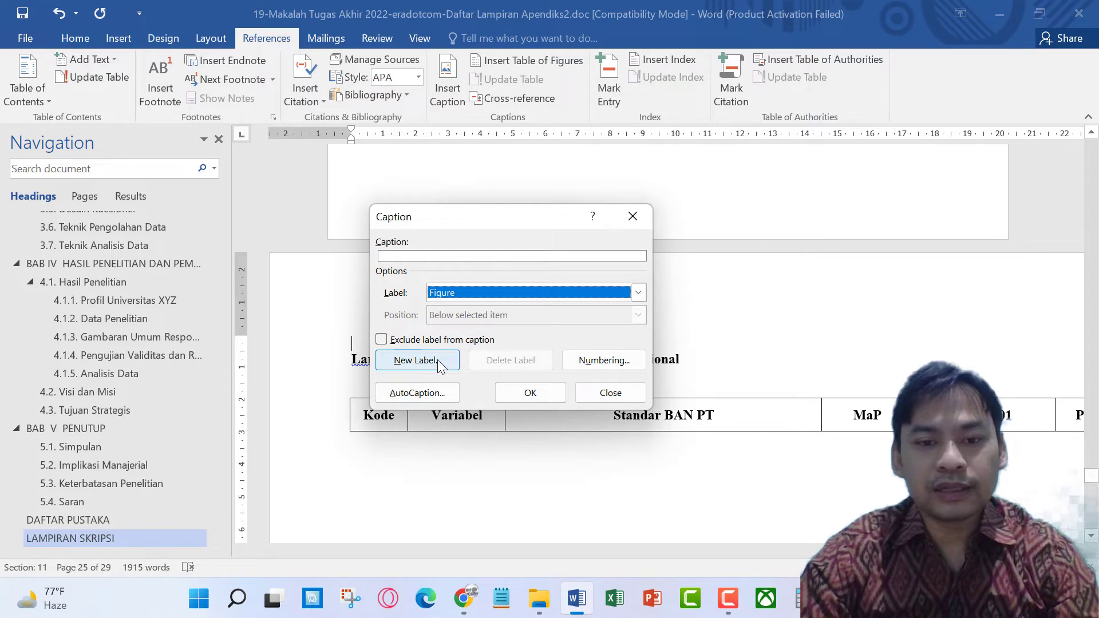
pyautogui.write('Lam')
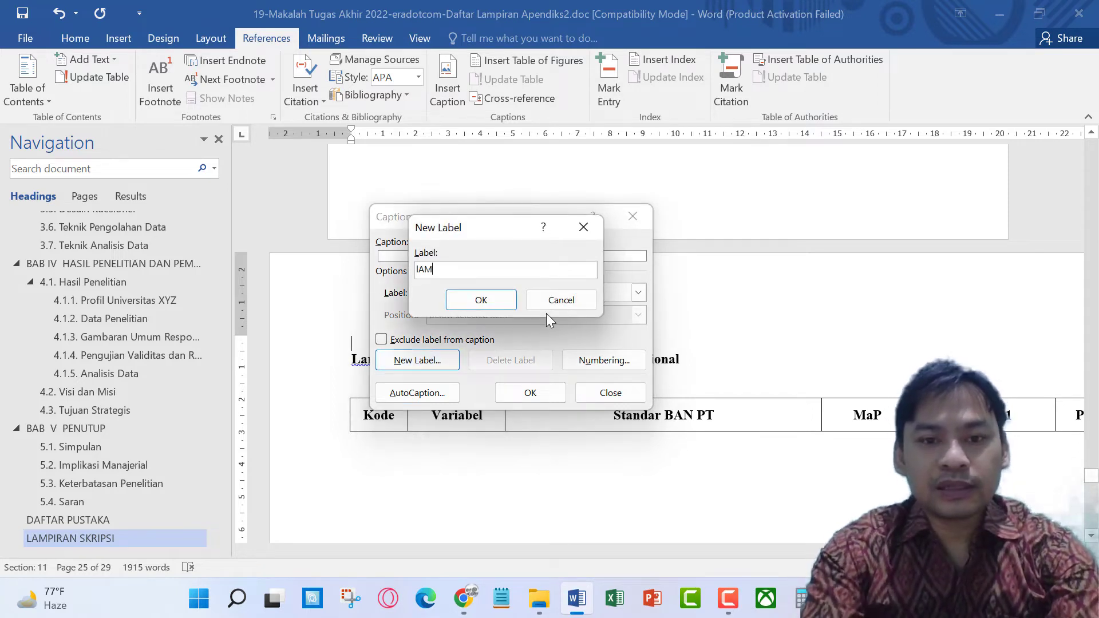
pyautogui.write('piran')
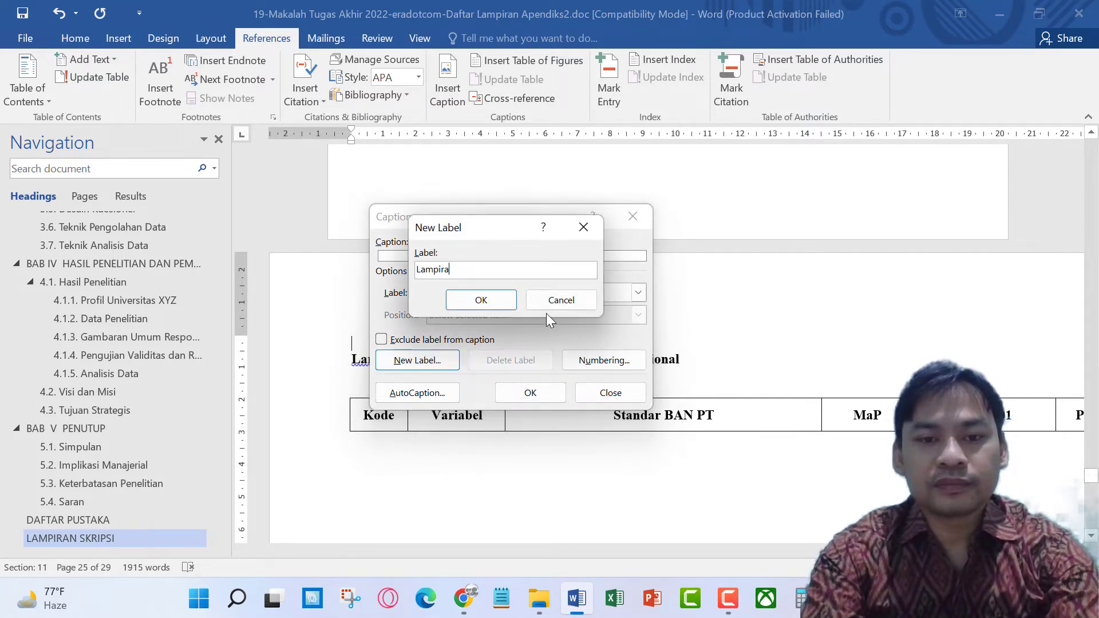
pyautogui.click(481, 300)
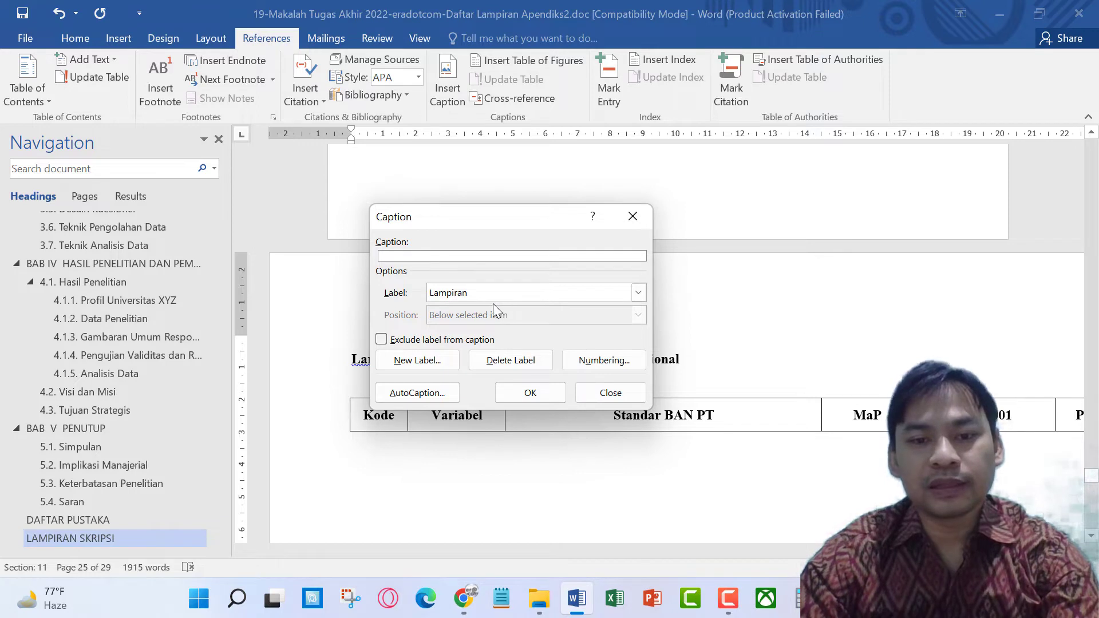
pyautogui.click(625, 360)
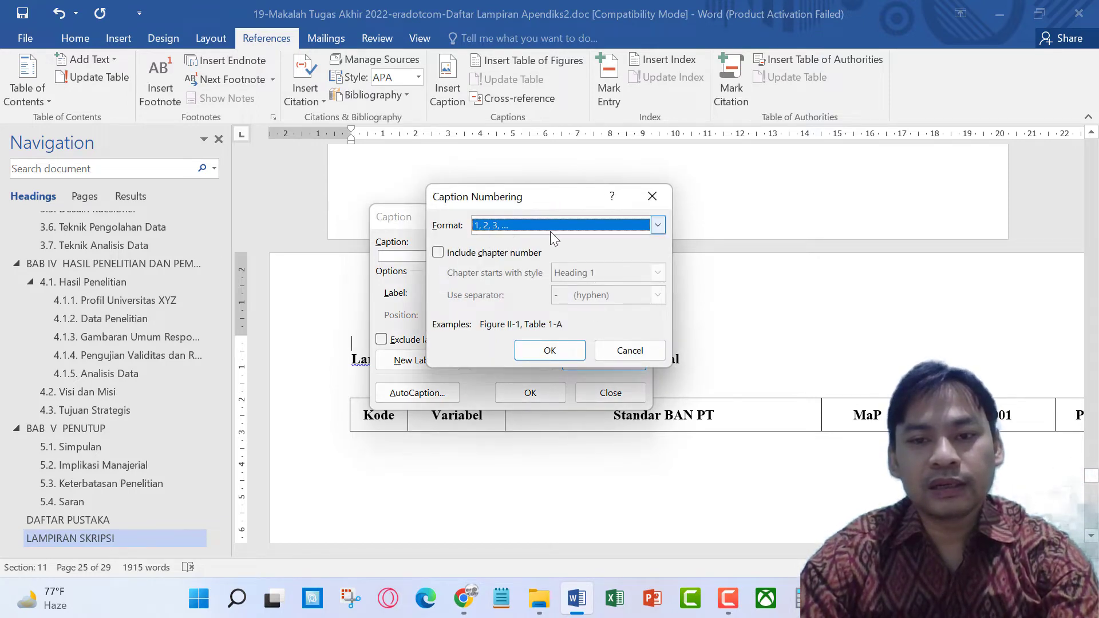
# - Set Lampiran caption numbering to the 1, 2, 3 format without chapter numbers
pyautogui.click(663, 225)
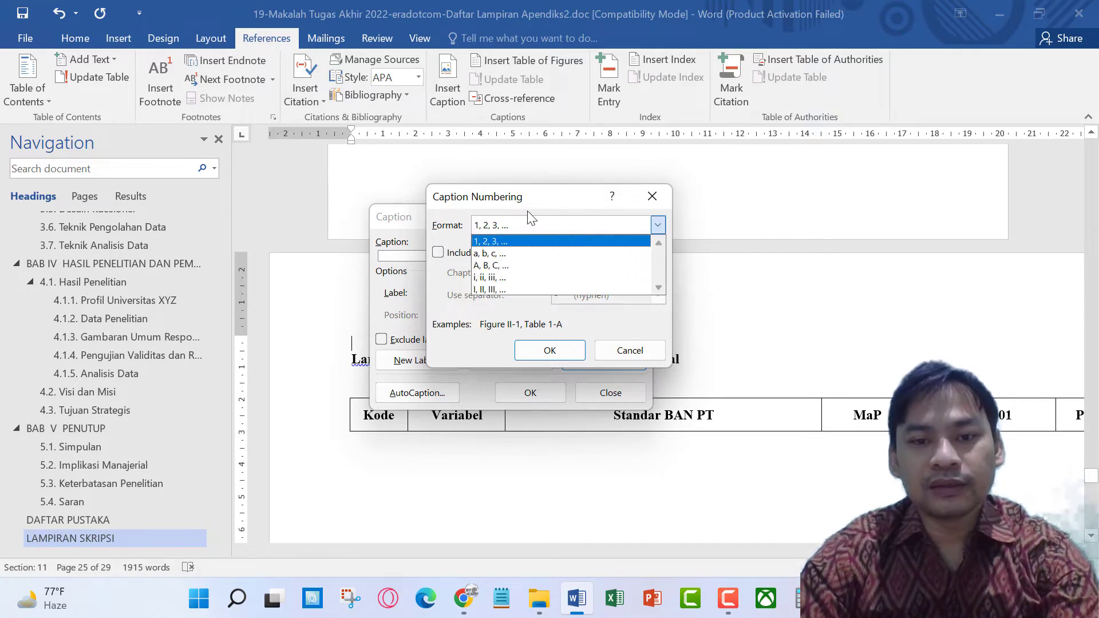
pyautogui.click(555, 208)
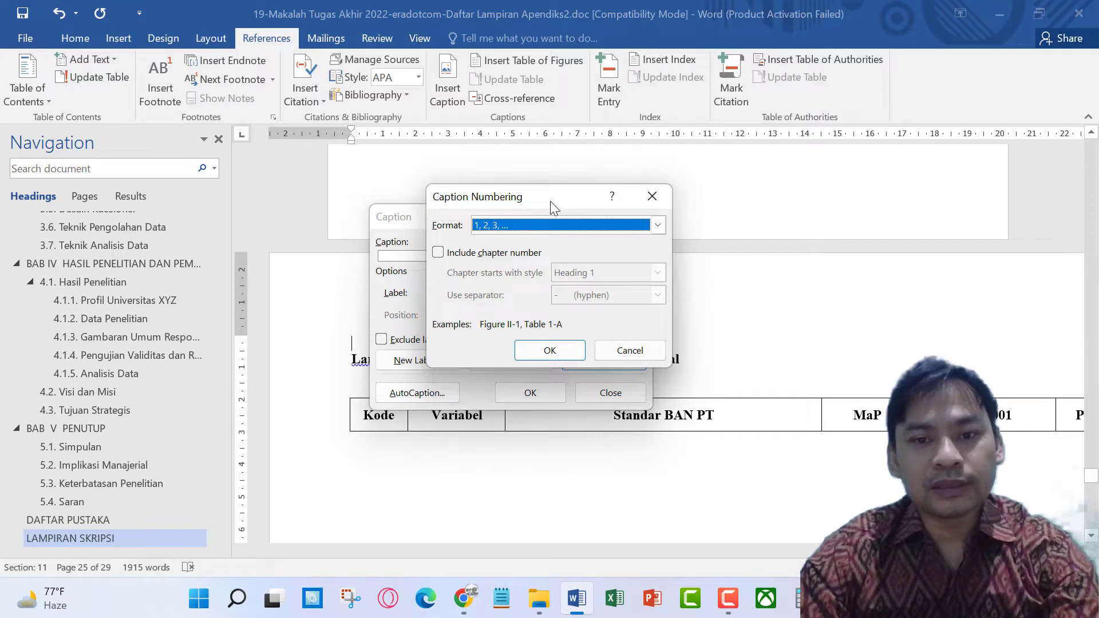
pyautogui.click(567, 350)
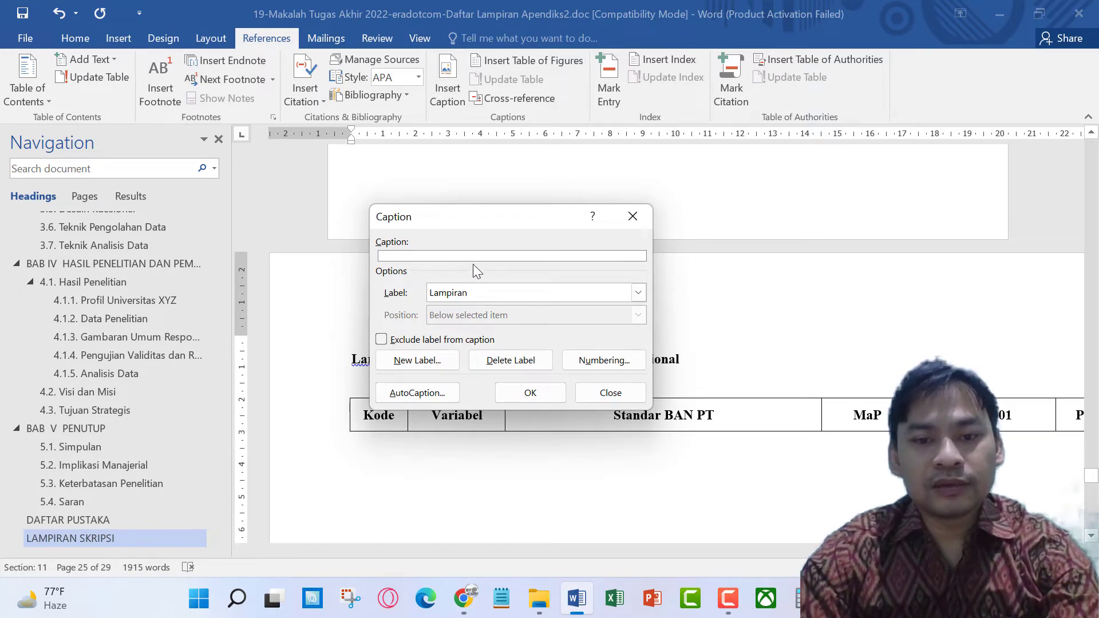
# - Insert the 'Lampiran 1' caption above the Matriks Hubungan Variabel Operasional title
pyautogui.click(547, 394)
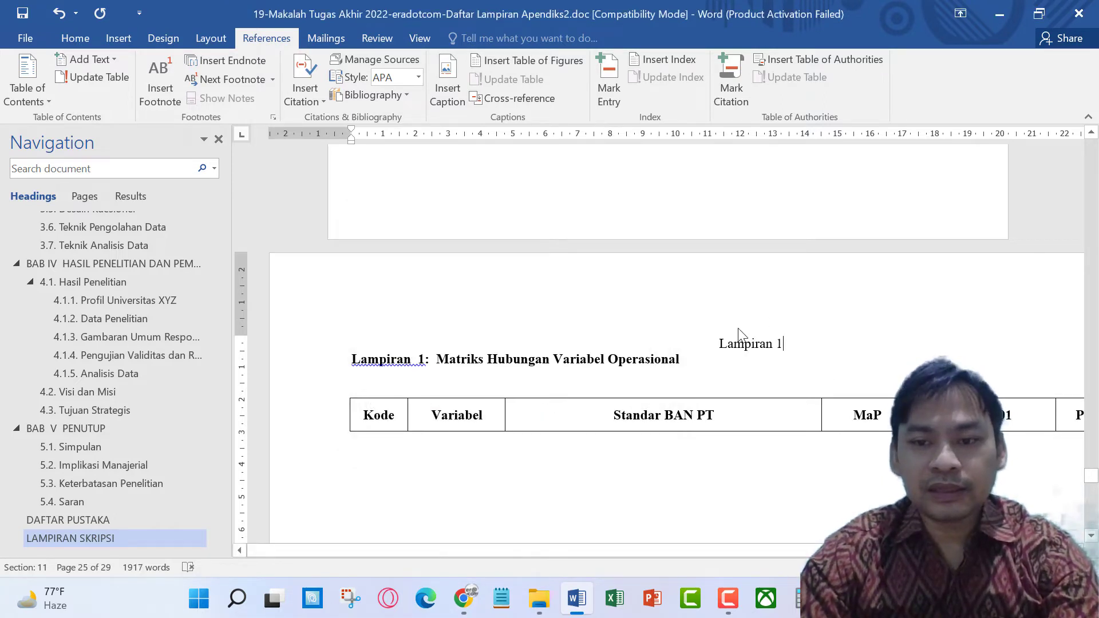
pyautogui.click(779, 343)
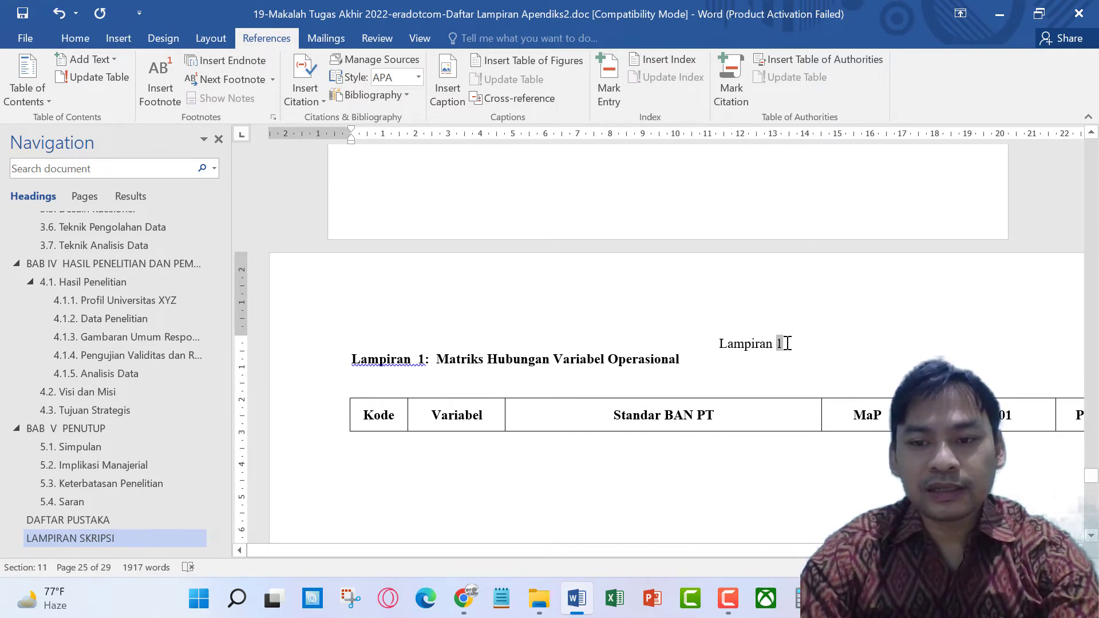
pyautogui.click(787, 344)
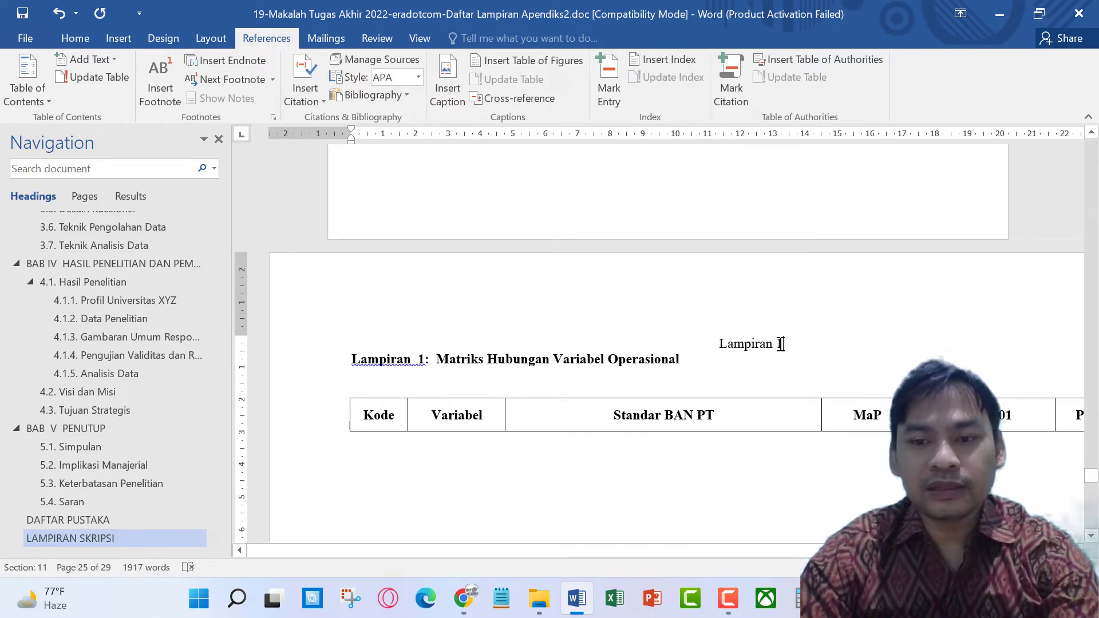
pyautogui.click(780, 343)
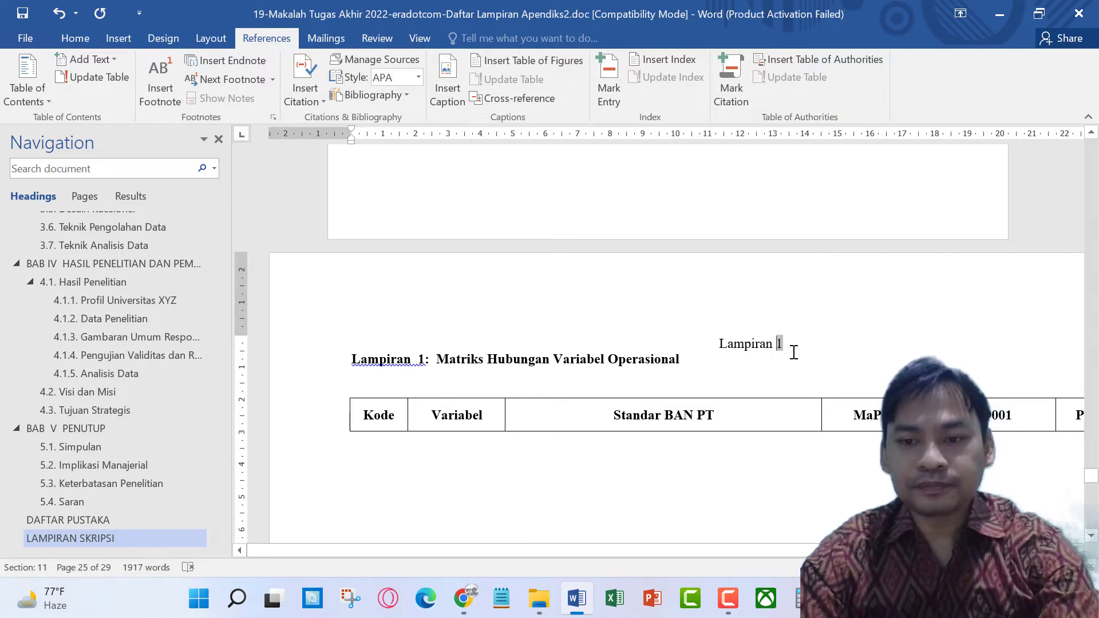
pyautogui.click(761, 344)
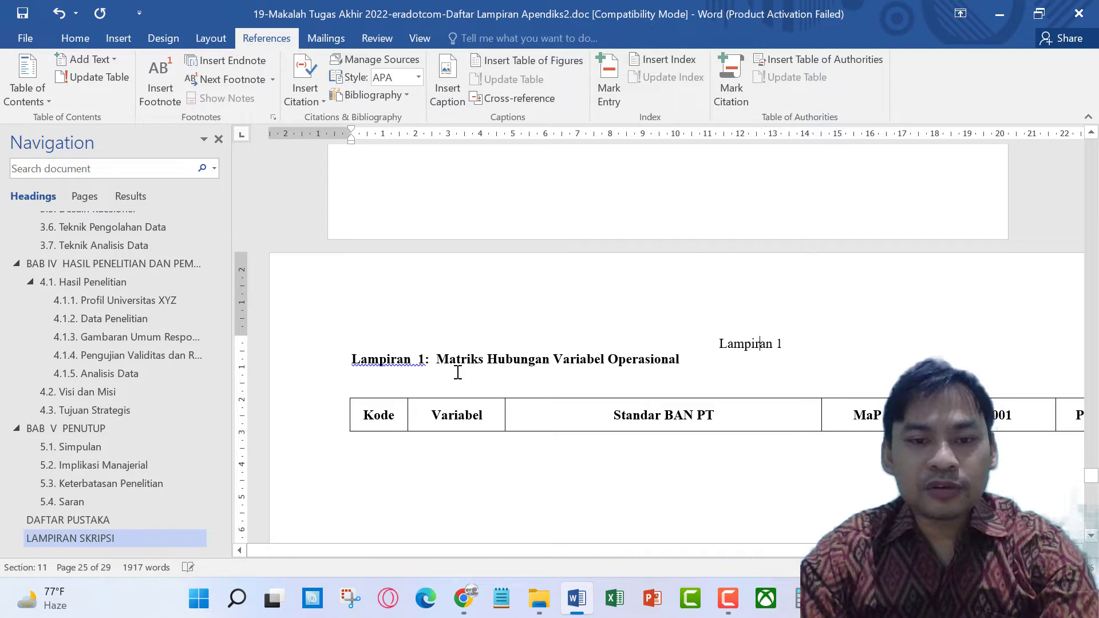
pyautogui.click(403, 359)
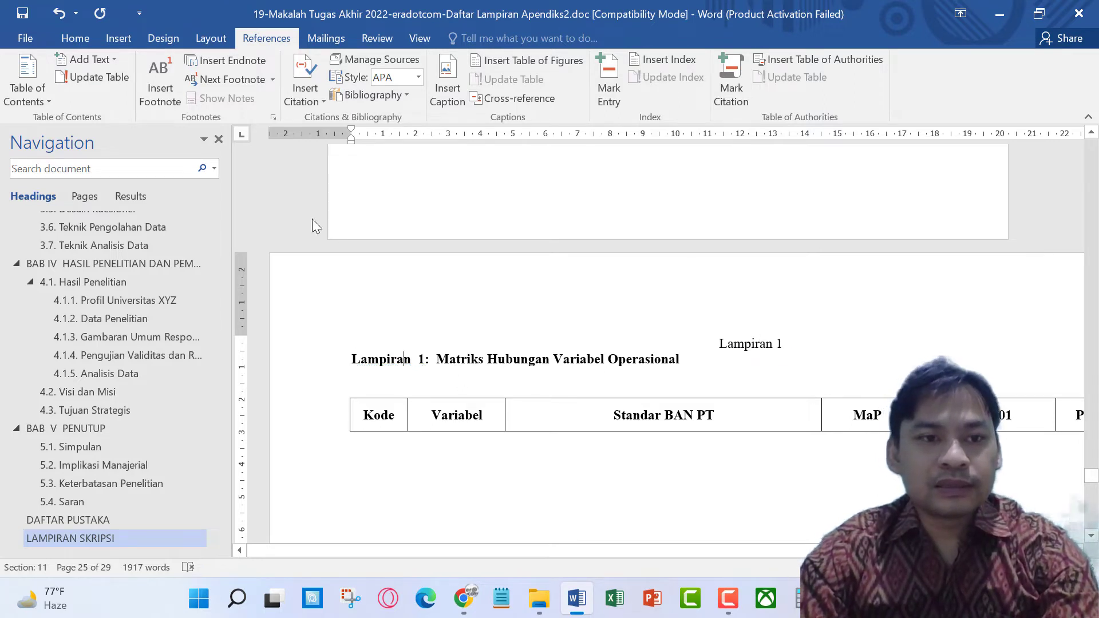
pyautogui.click(75, 38)
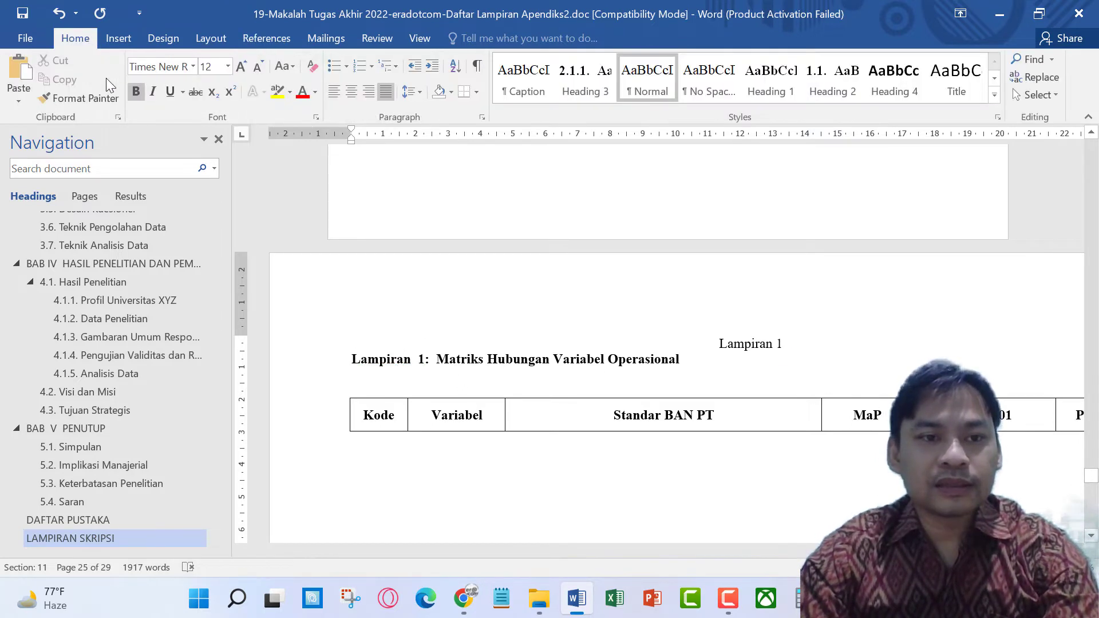
# - Format Painter the heading's bold, left-aligned style onto the Lampiran 1 caption
pyautogui.click(80, 98)
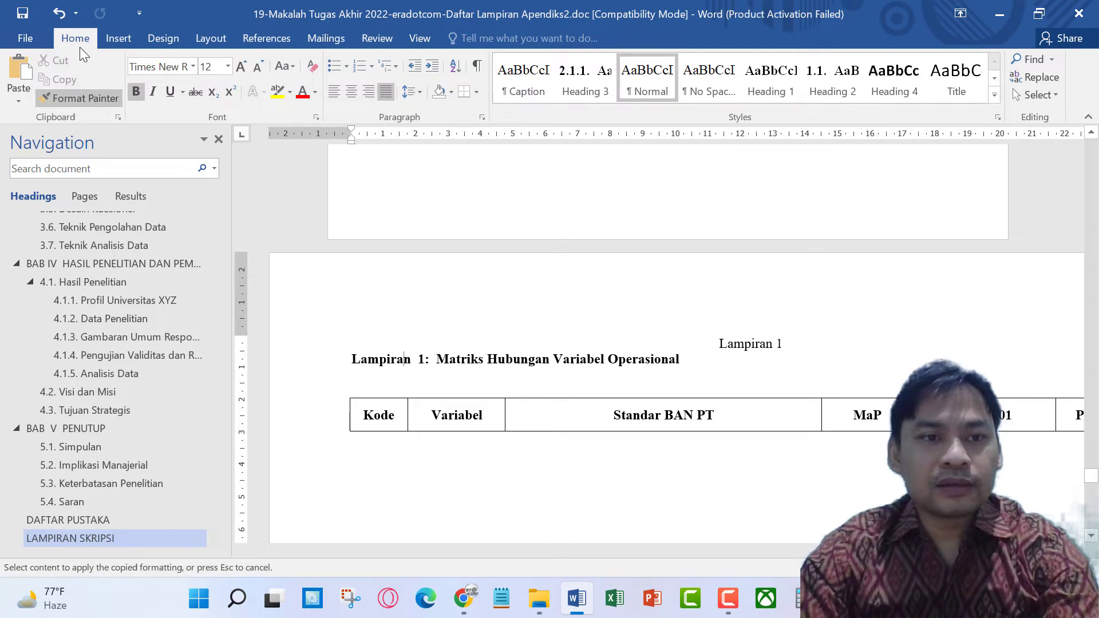
pyautogui.click(388, 360)
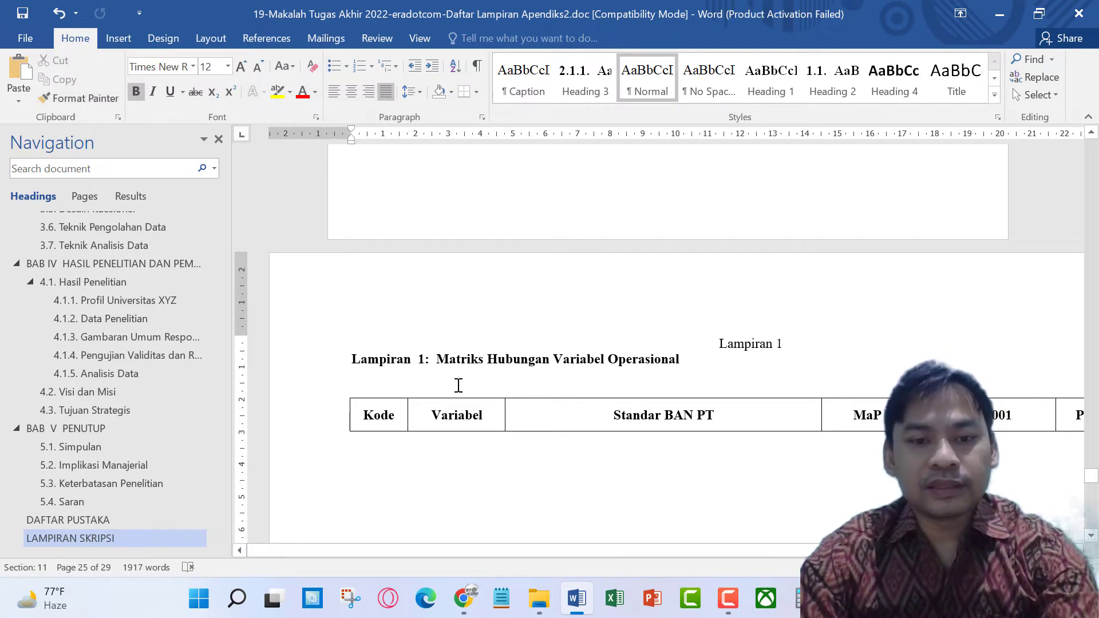
pyautogui.click(390, 361)
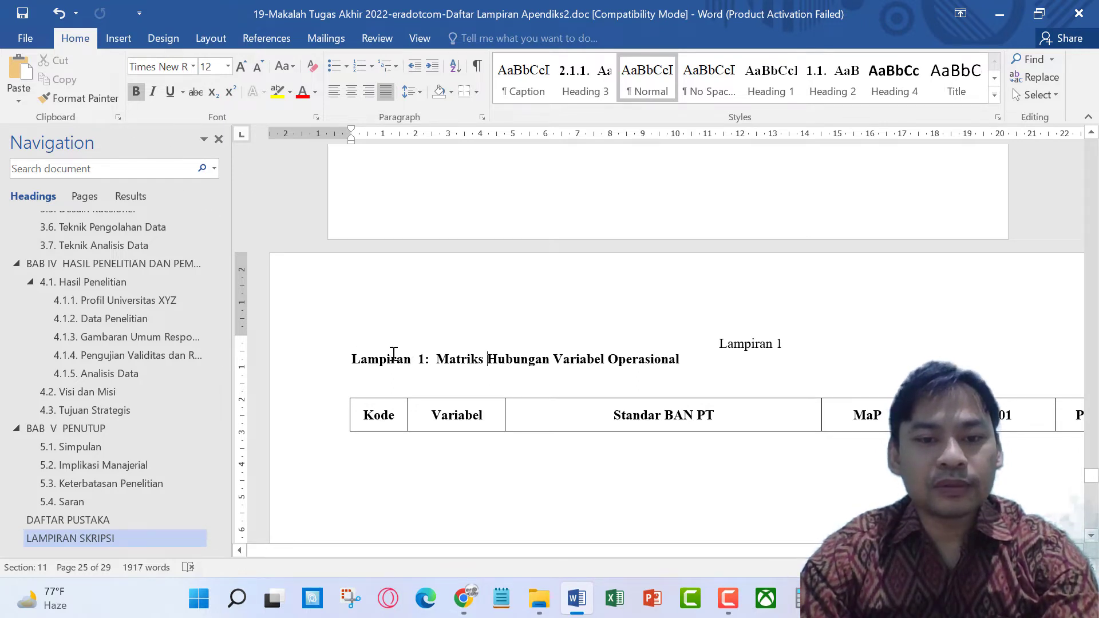
pyautogui.click(92, 99)
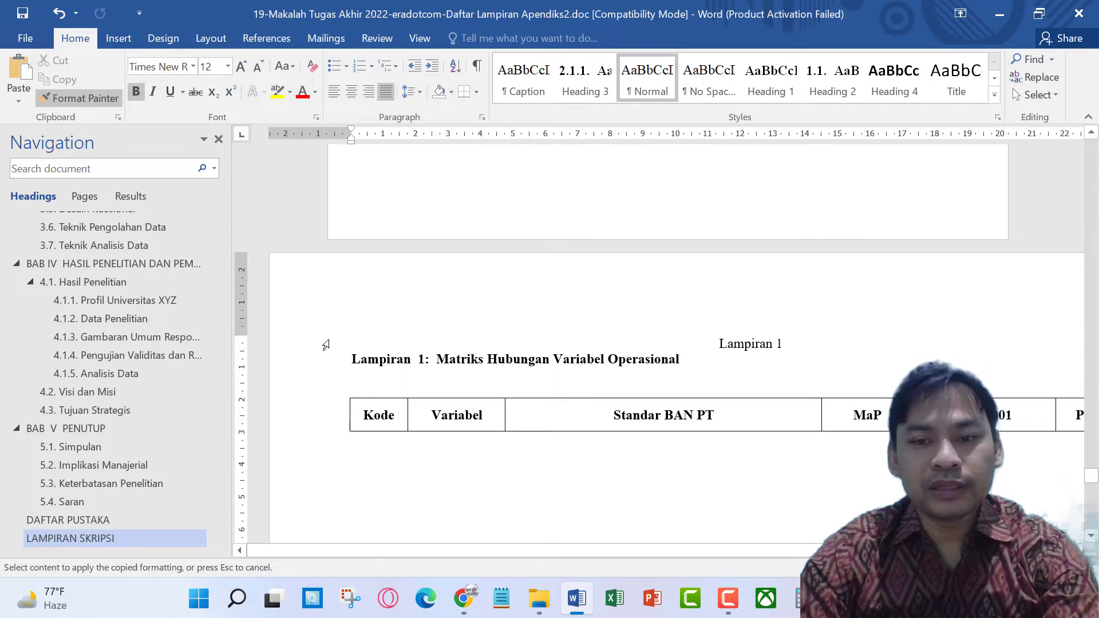
pyautogui.click(326, 345)
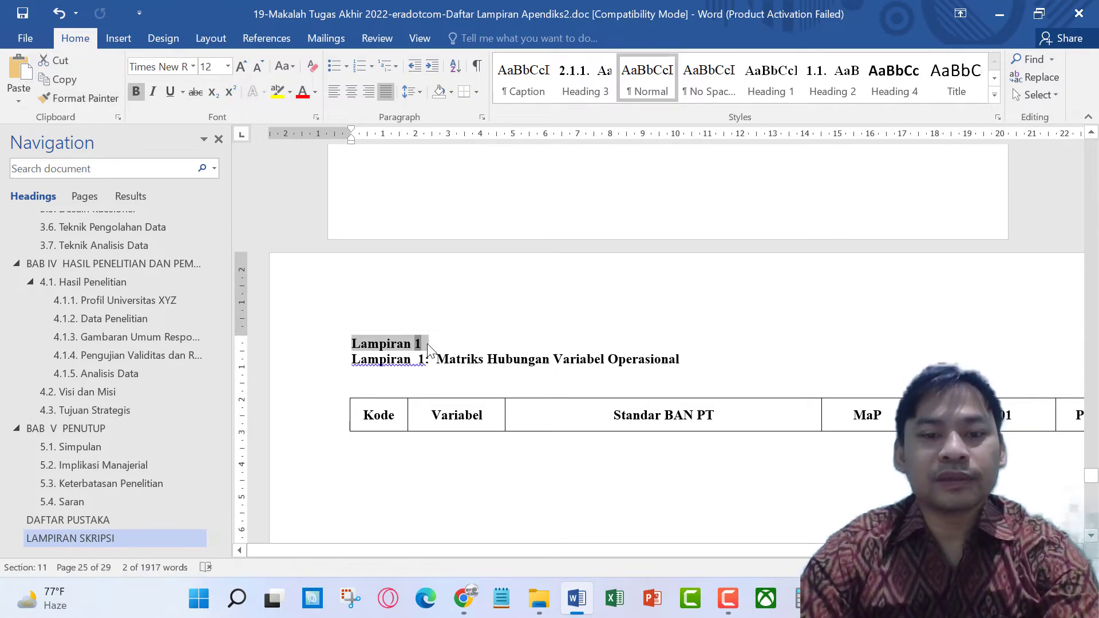
pyautogui.click(561, 349)
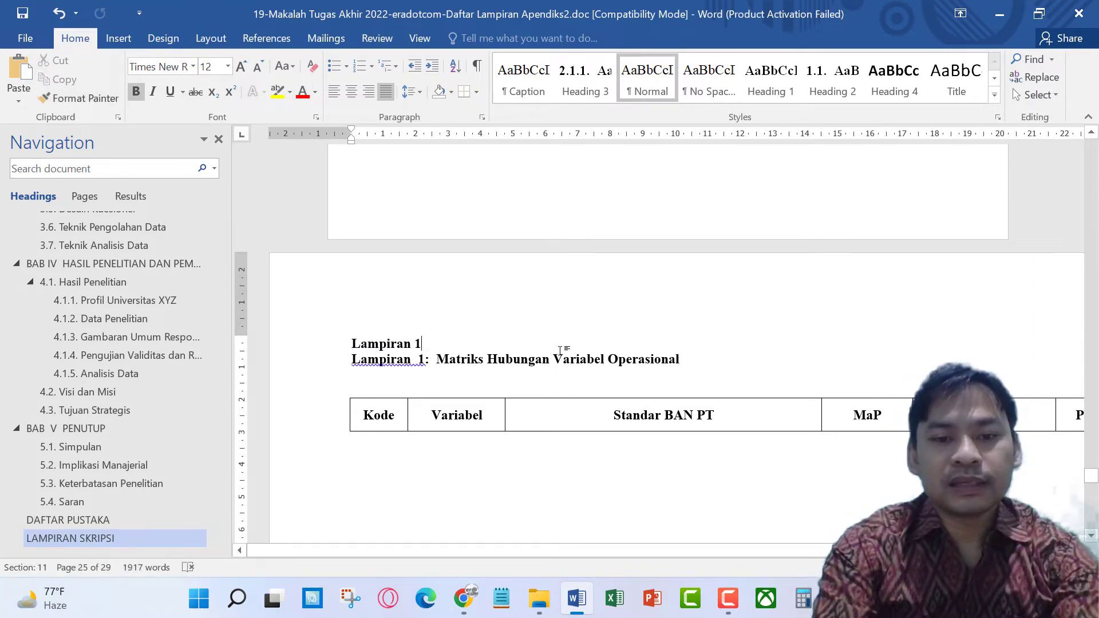
# - Add ':' after Lampiran 1 and delete the line break to join it with the heading
pyautogui.write(':')
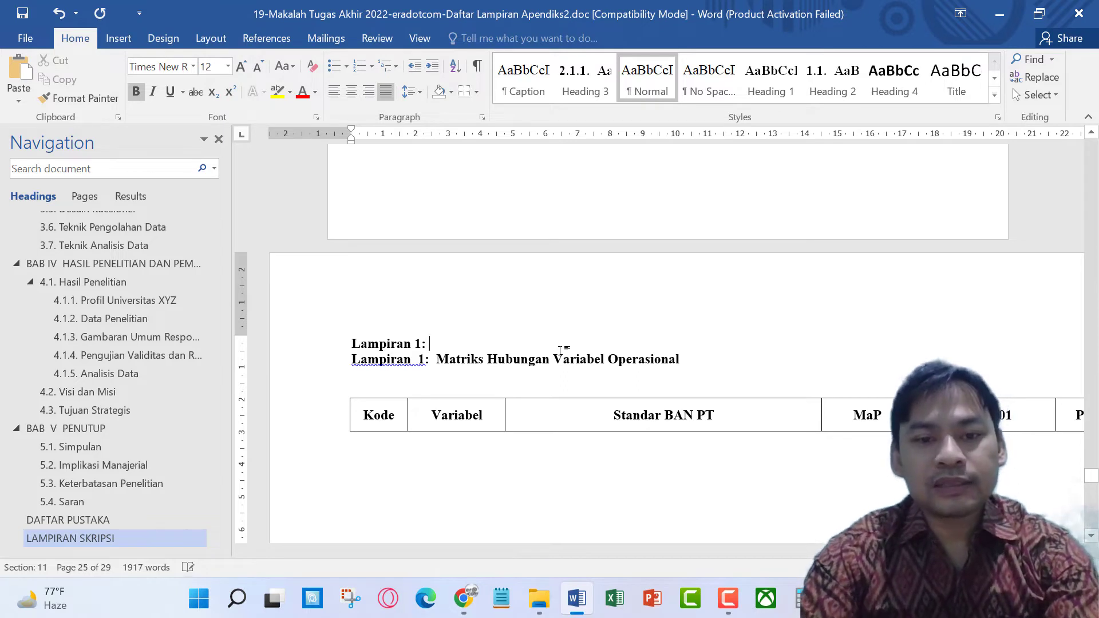
pyautogui.press('Delete')
pyautogui.press('Delete')
pyautogui.press('Delete')
pyautogui.press('Delete')
pyautogui.press('Delete')
pyautogui.press('Delete')
pyautogui.press('Delete')
pyautogui.press('Delete')
pyautogui.press('Delete')
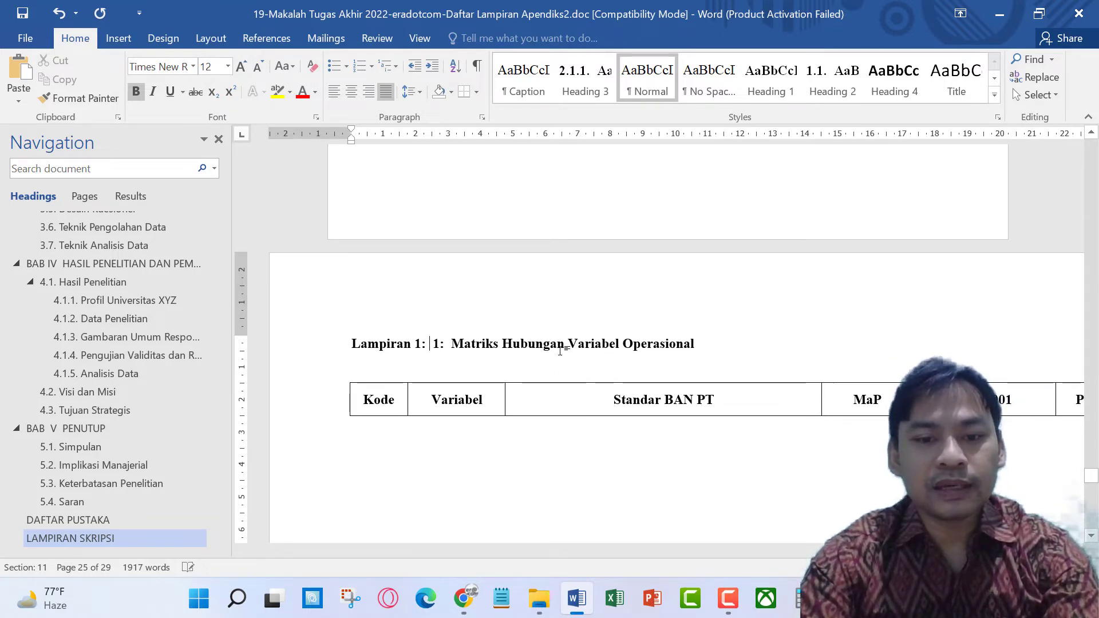
pyautogui.press('Delete')
pyautogui.press('Delete')
pyautogui.press('Delete')
pyautogui.press('Delete')
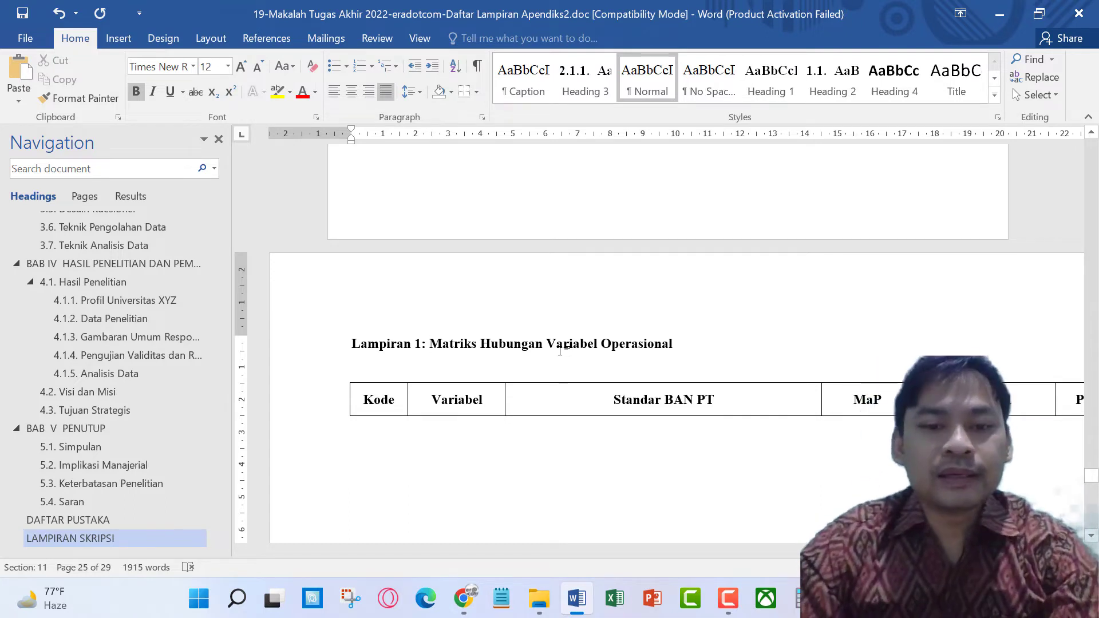
pyautogui.moveTo(596, 410)
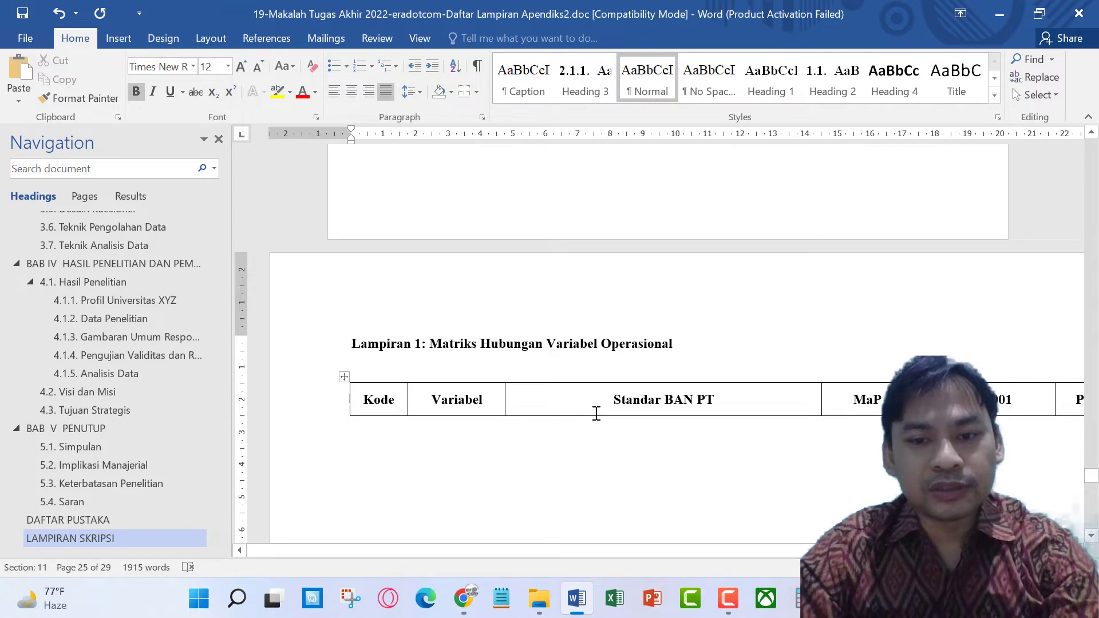
# - Add an empty line above the 'Lampiran 2: Matriks Variabel' heading on page 26
pyautogui.scroll(-3, 595, 412)
pyautogui.scroll(-4, 592, 398)
pyautogui.scroll(-2, 592, 398)
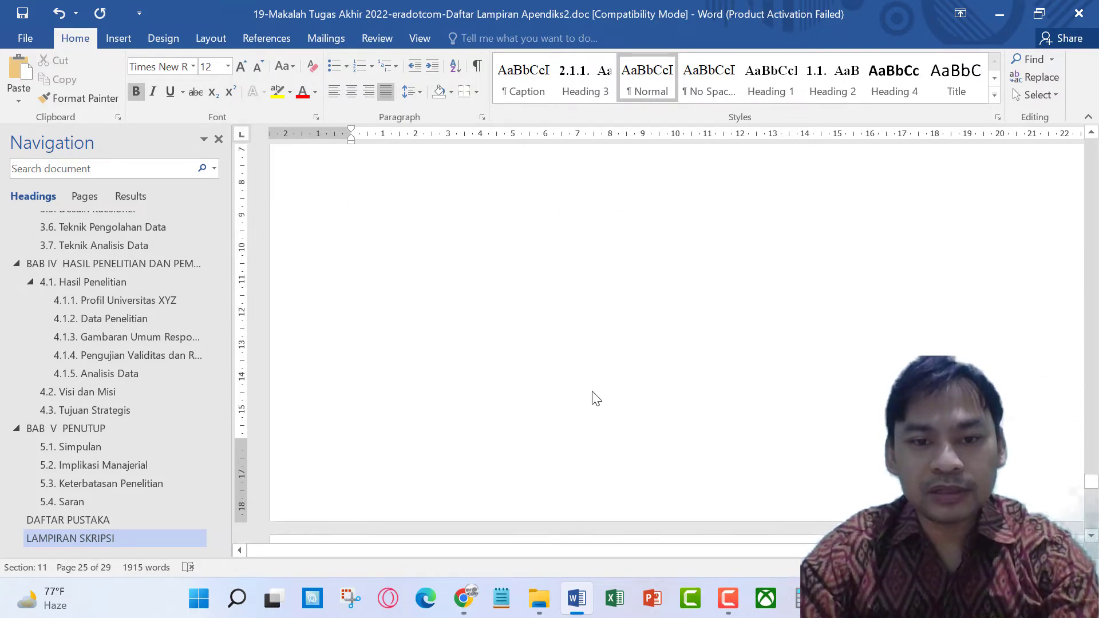
pyautogui.scroll(-3, 596, 394)
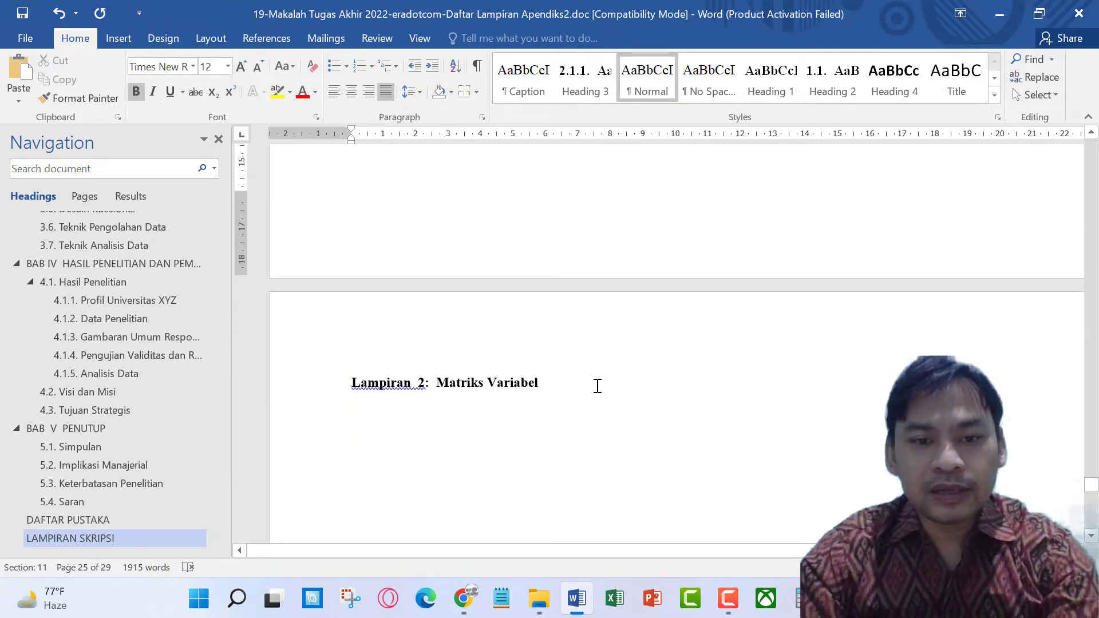
pyautogui.click(353, 380)
pyautogui.press('Return')
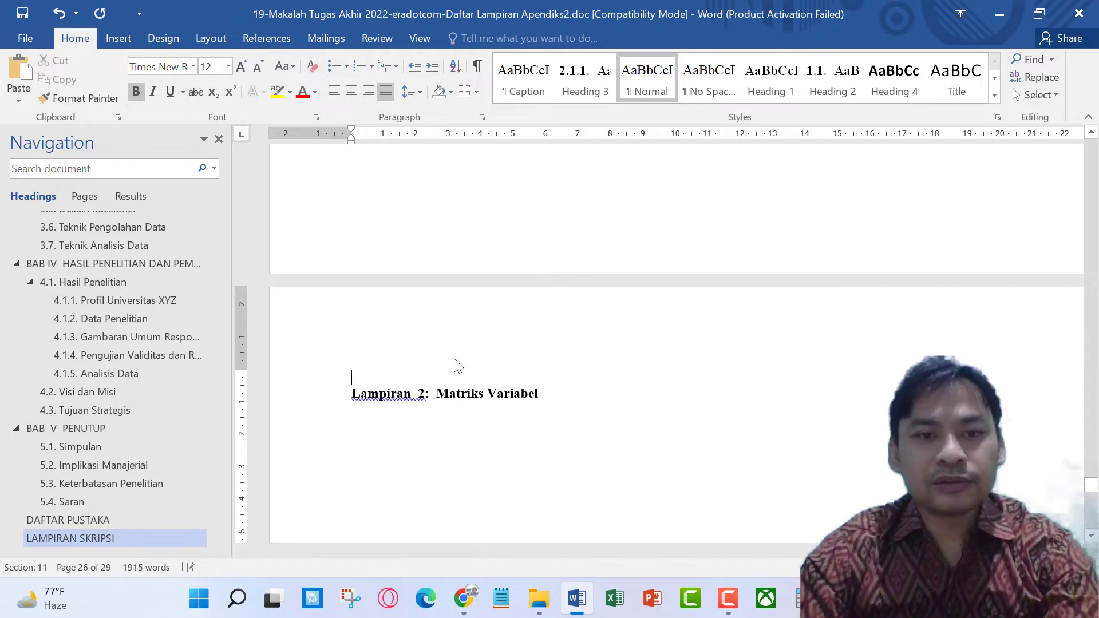
# - Insert a numbered Lampiran 2 caption on the new line with Insert Caption
pyautogui.click(278, 32)
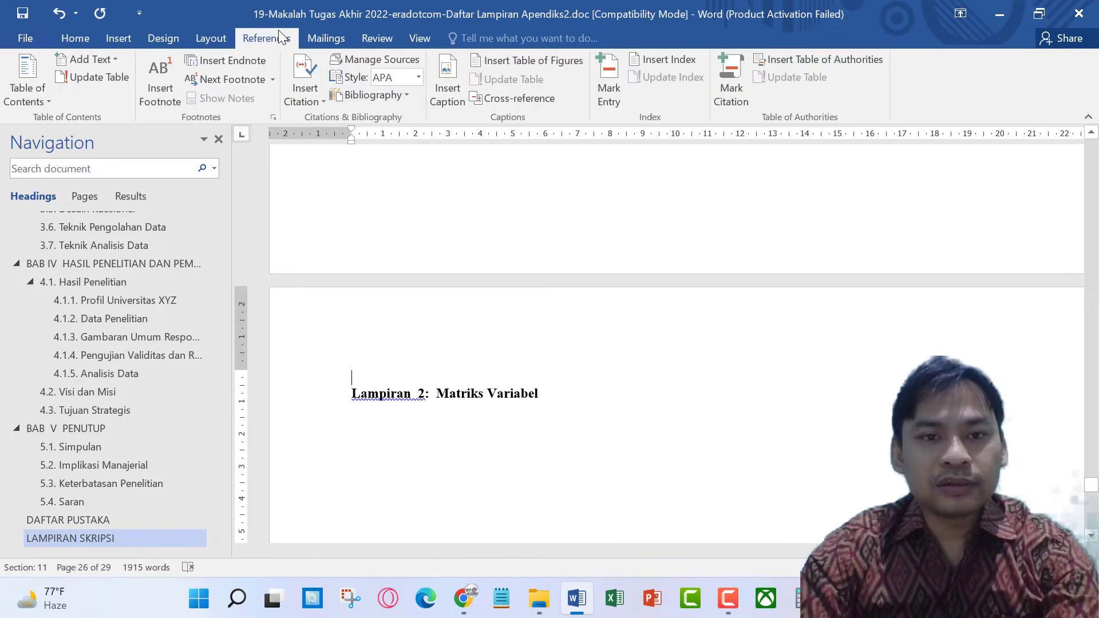
pyautogui.click(441, 101)
pyautogui.click(538, 393)
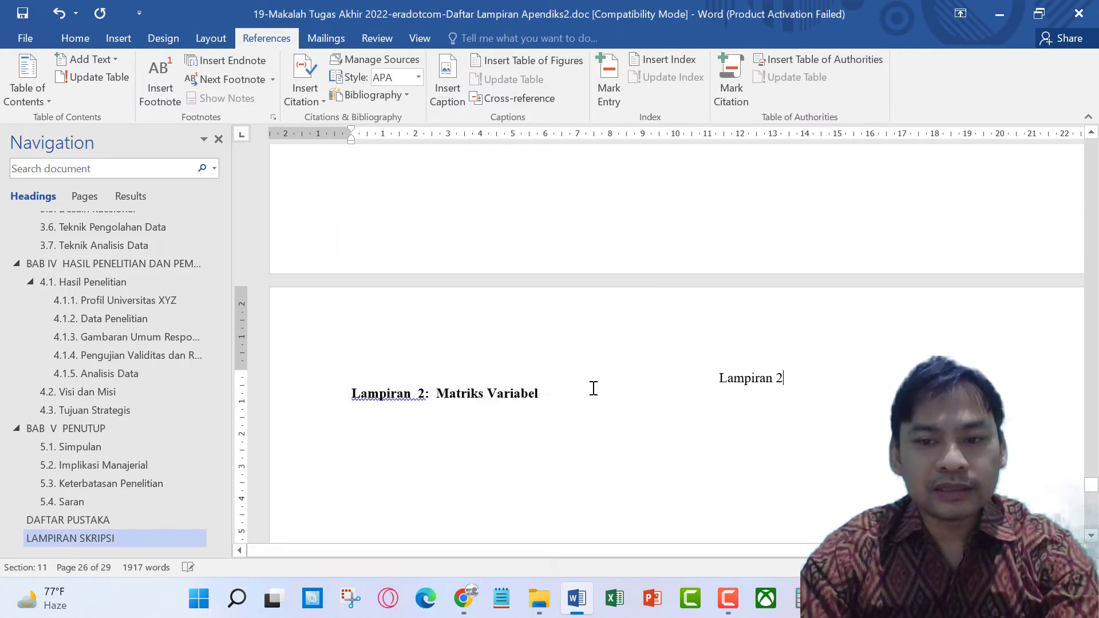
pyautogui.click(395, 396)
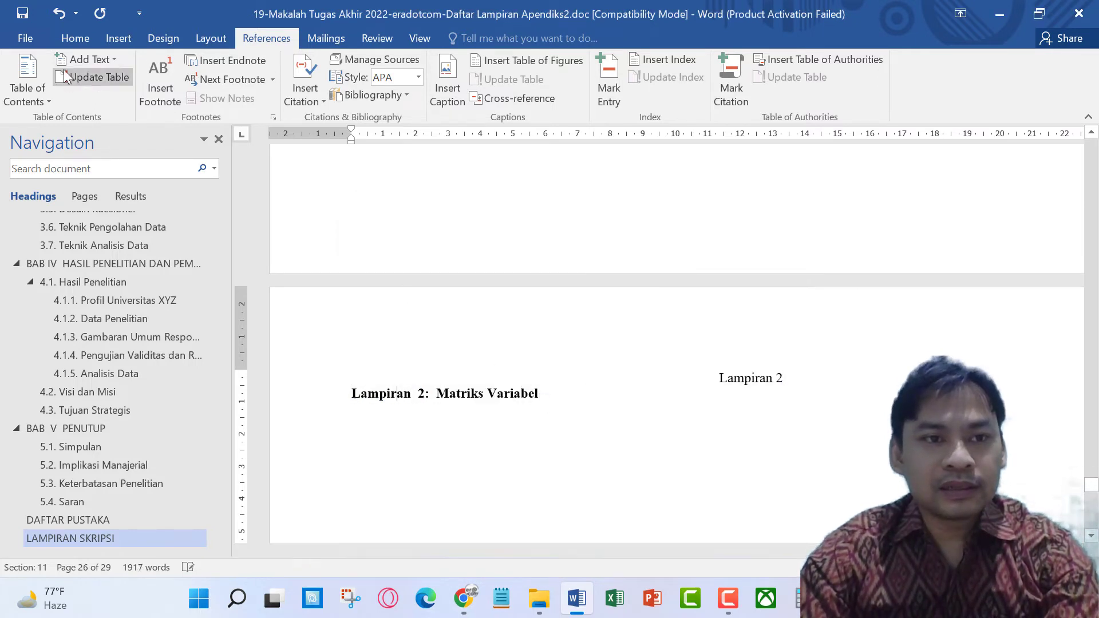
pyautogui.click(65, 41)
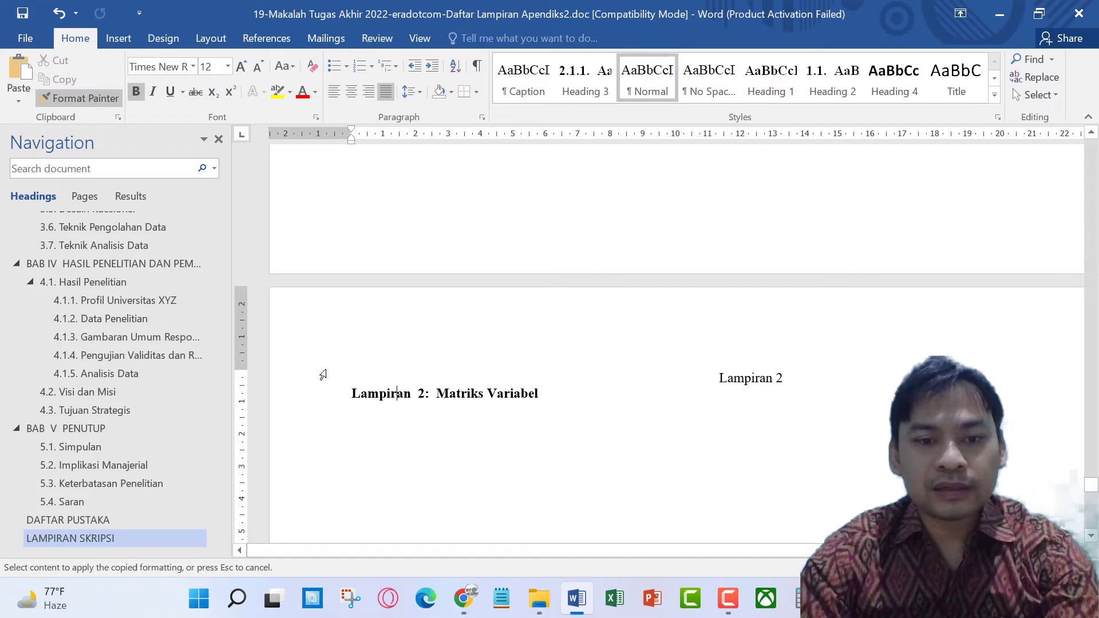
# - Apply the heading format to the Lampiran 2 caption, add ':' and merge the two lines
pyautogui.click(322, 381)
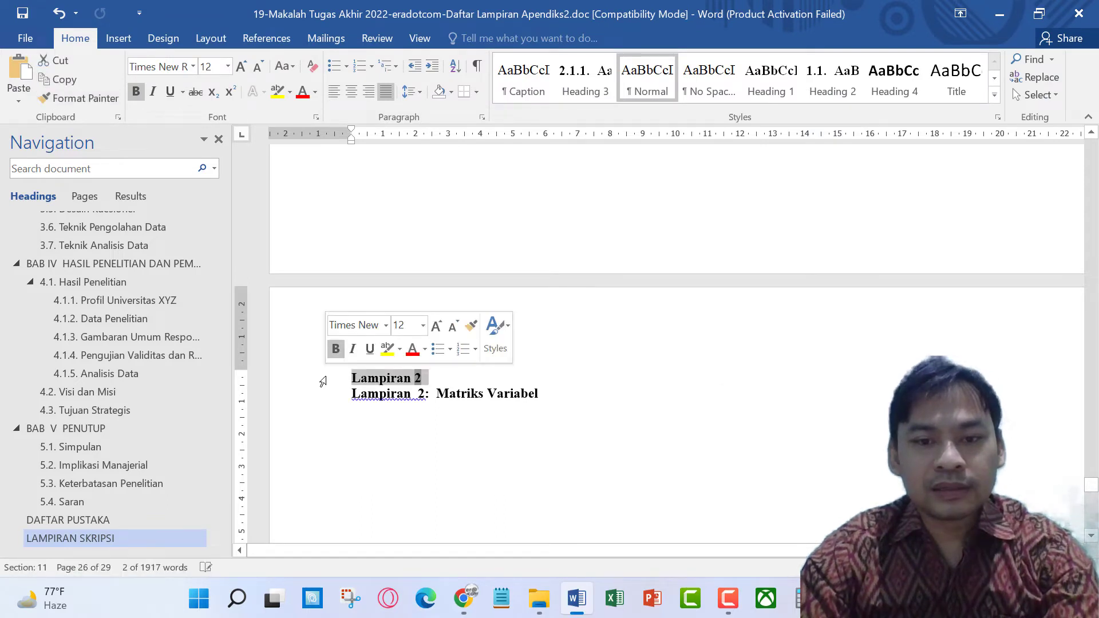
pyautogui.click(433, 380)
pyautogui.write(':')
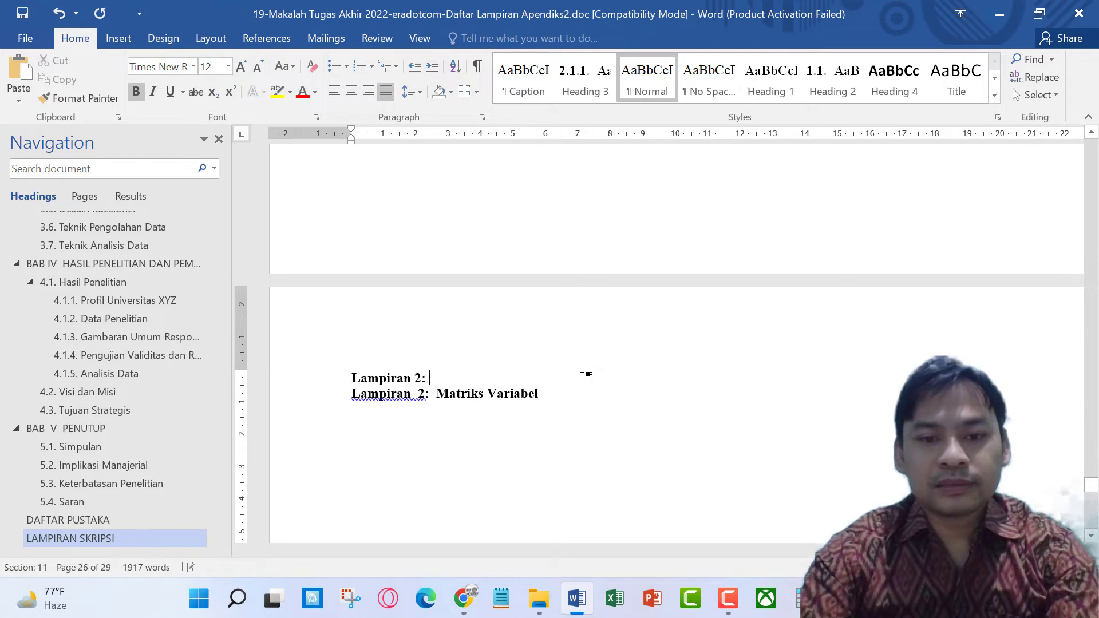
pyautogui.press('Delete')
pyautogui.press('Delete')
pyautogui.press('Delete')
pyautogui.press('Delete')
pyautogui.press('Delete')
pyautogui.press('Delete')
pyautogui.press('Delete')
pyautogui.press('Delete')
pyautogui.press('Delete')
pyautogui.press('Delete')
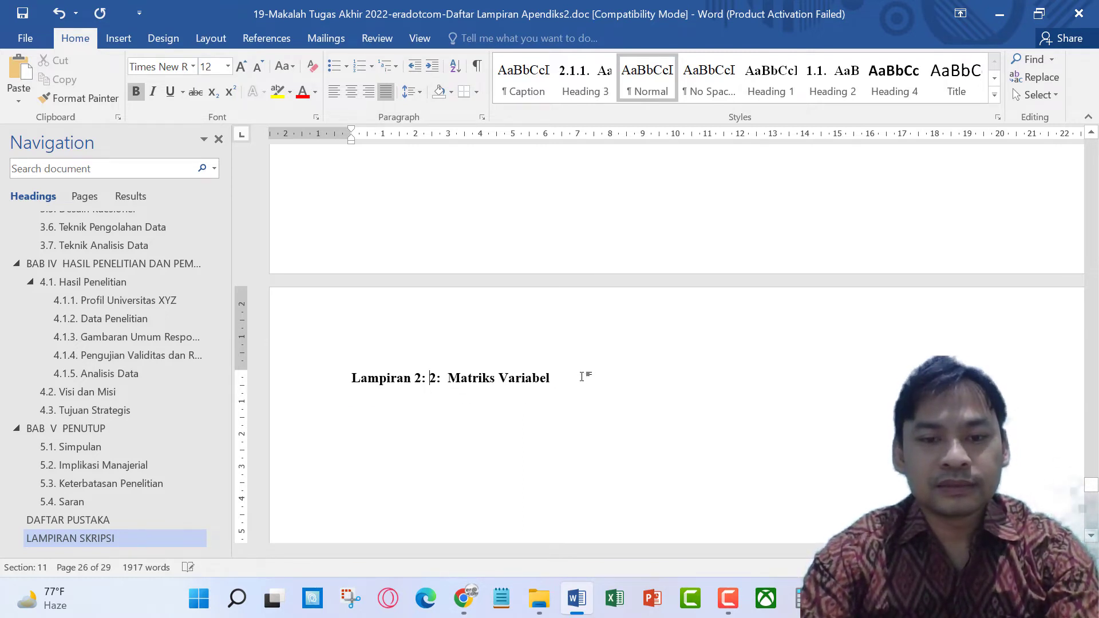
pyautogui.press('Delete')
pyautogui.press('Delete')
pyautogui.press('Delete')
pyautogui.press('Delete')
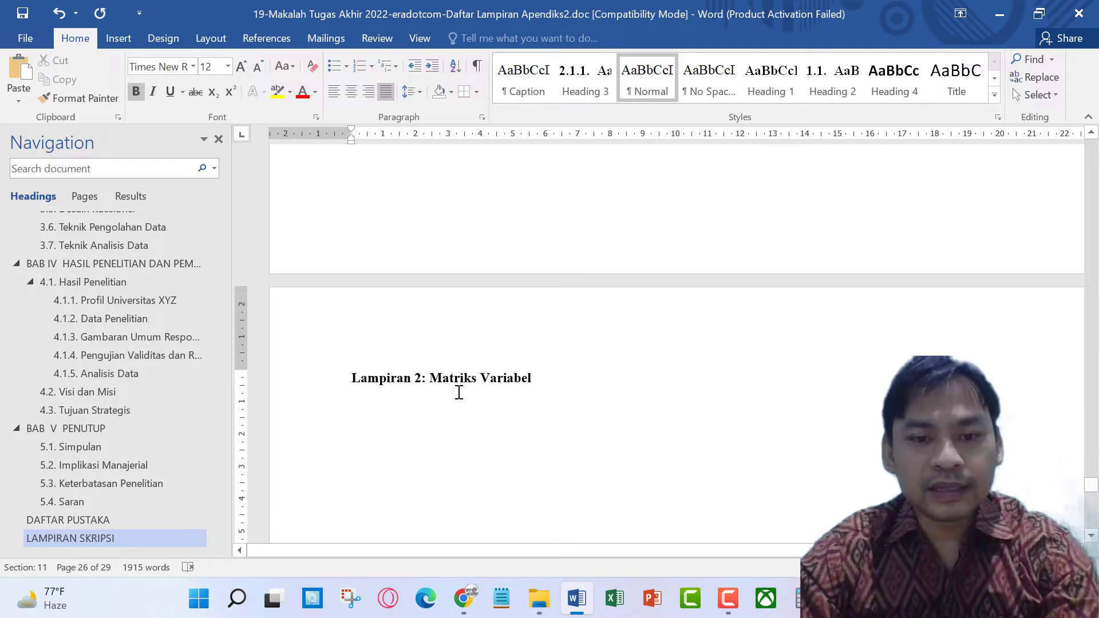
# - Insert a numbered Lampiran 3 caption on a new line above the Kuesioner heading
pyautogui.scroll(-3, 535, 395)
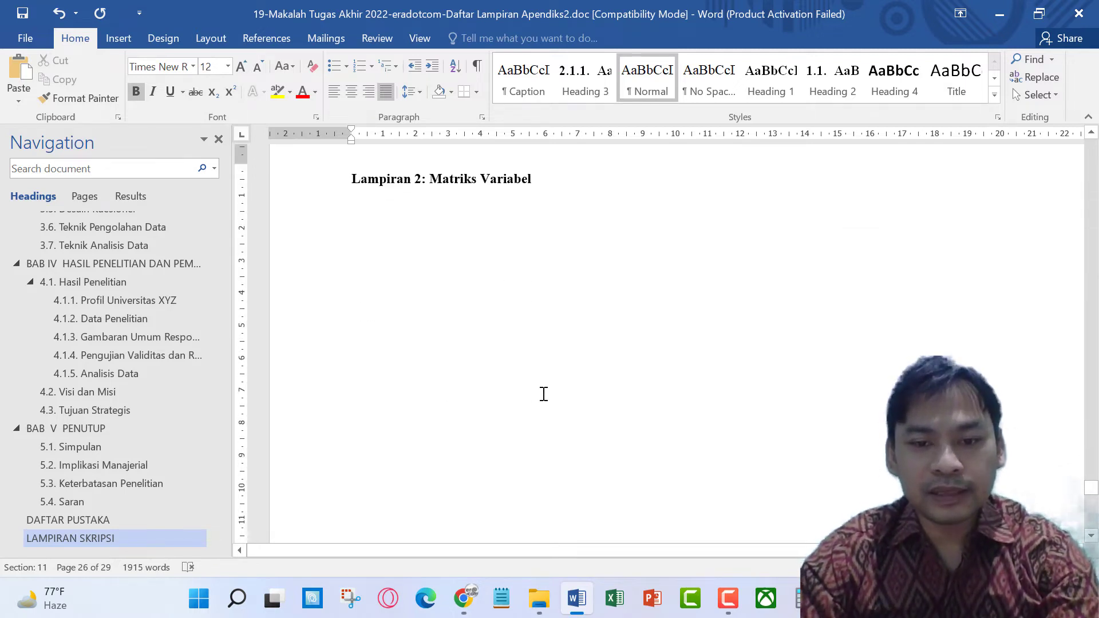
pyautogui.scroll(-5, 535, 395)
pyautogui.scroll(-5, 544, 392)
pyautogui.scroll(-3, 544, 391)
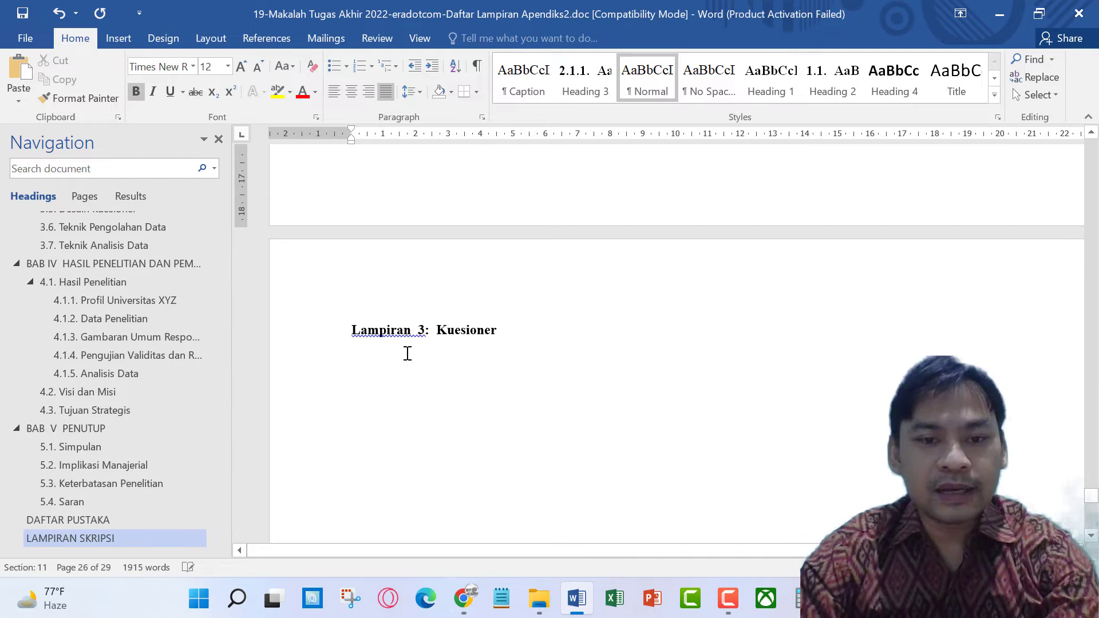
pyautogui.click(355, 331)
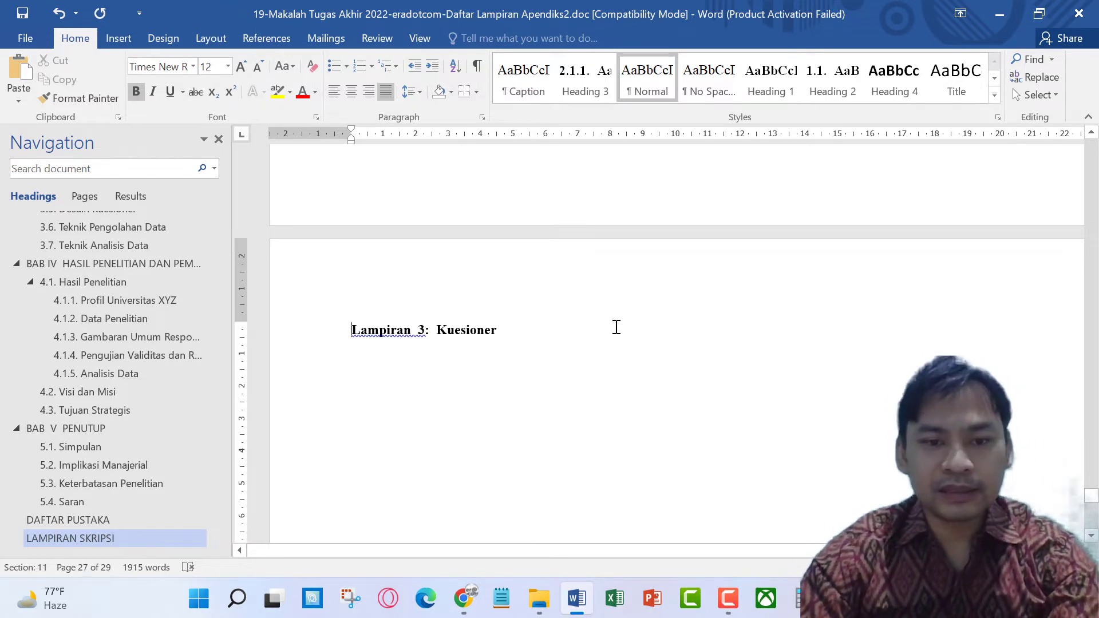
pyautogui.press('Return')
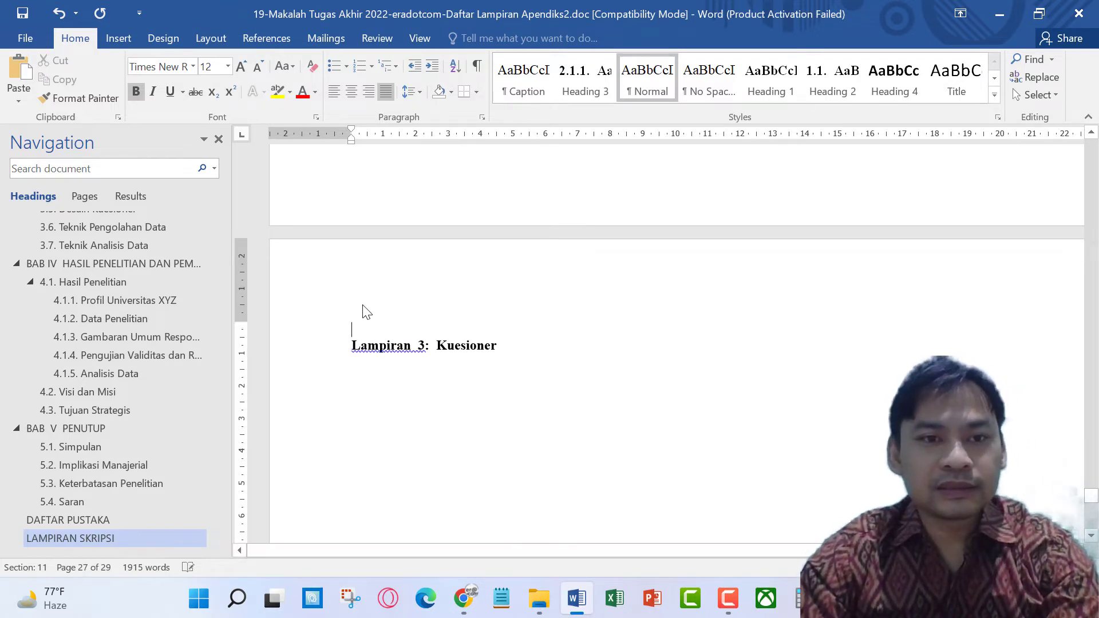
pyautogui.click(277, 40)
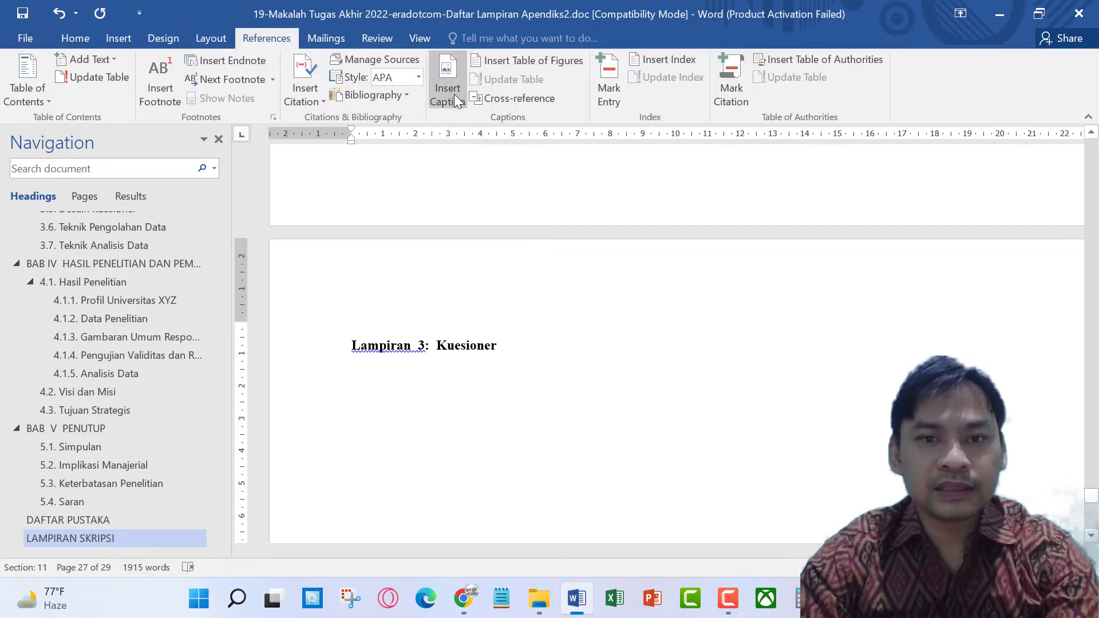
pyautogui.click(454, 94)
pyautogui.click(530, 393)
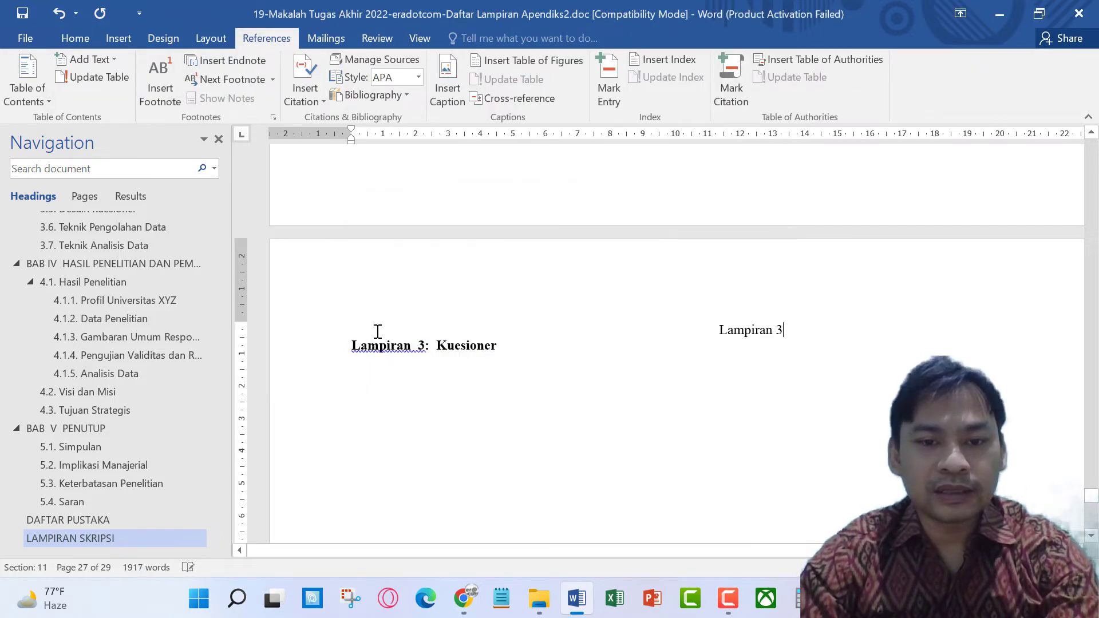
# - Bold the Lampiran 3 caption with Format Painter, add ':' and merge the heading onto it
pyautogui.click(75, 38)
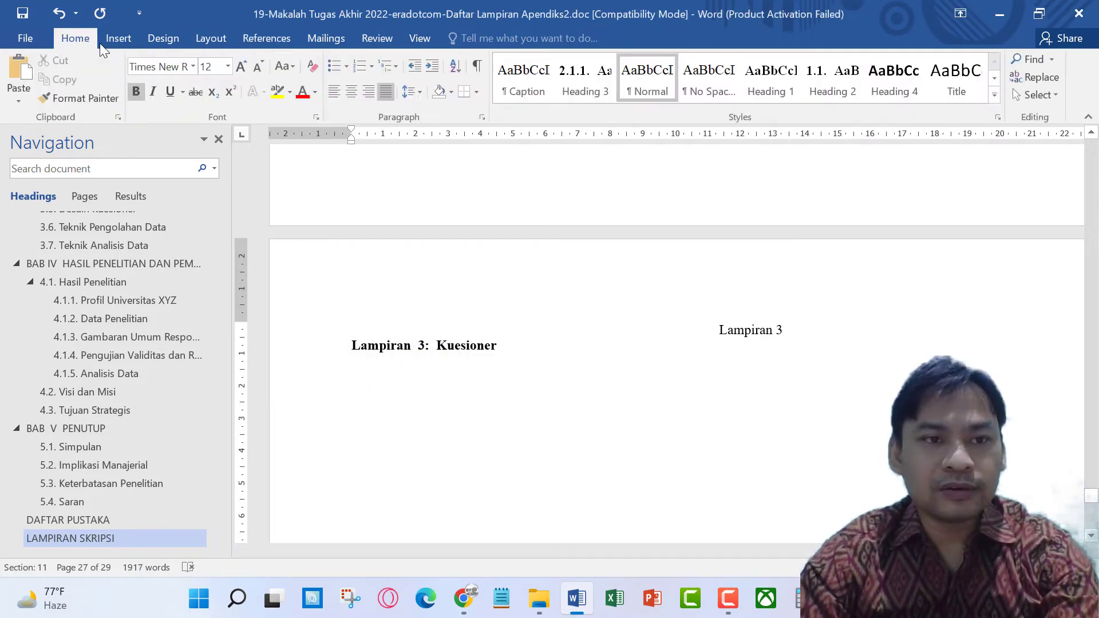
pyautogui.click(80, 98)
pyautogui.click(328, 332)
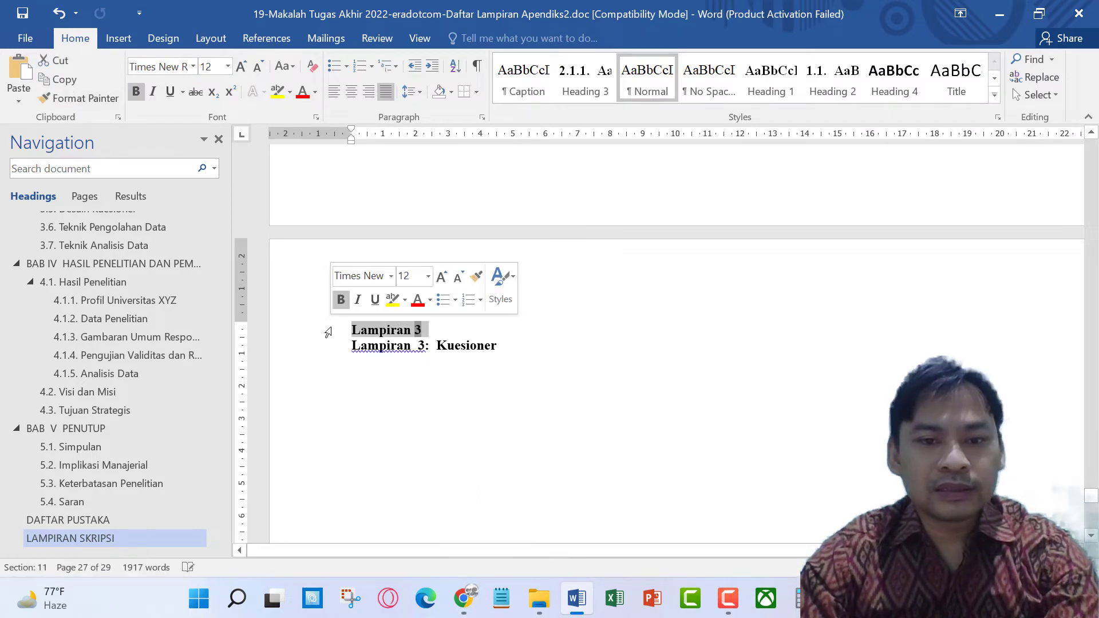
pyautogui.write(':')
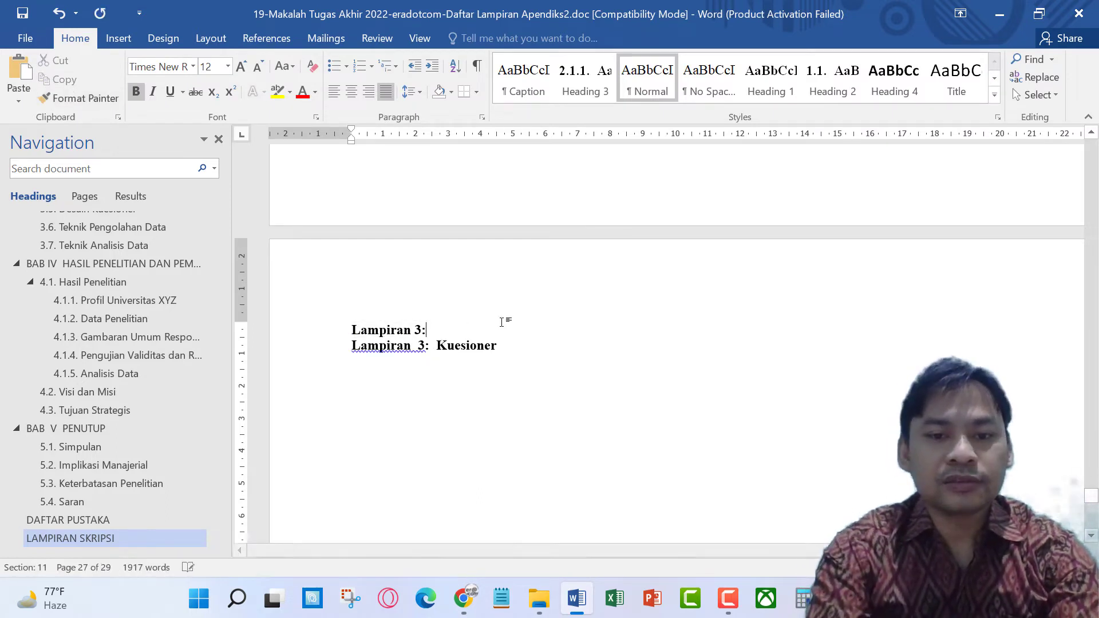
pyautogui.press('Delete')
pyautogui.press('Delete')
pyautogui.press('Delete')
pyautogui.press('Delete')
pyautogui.press('Delete')
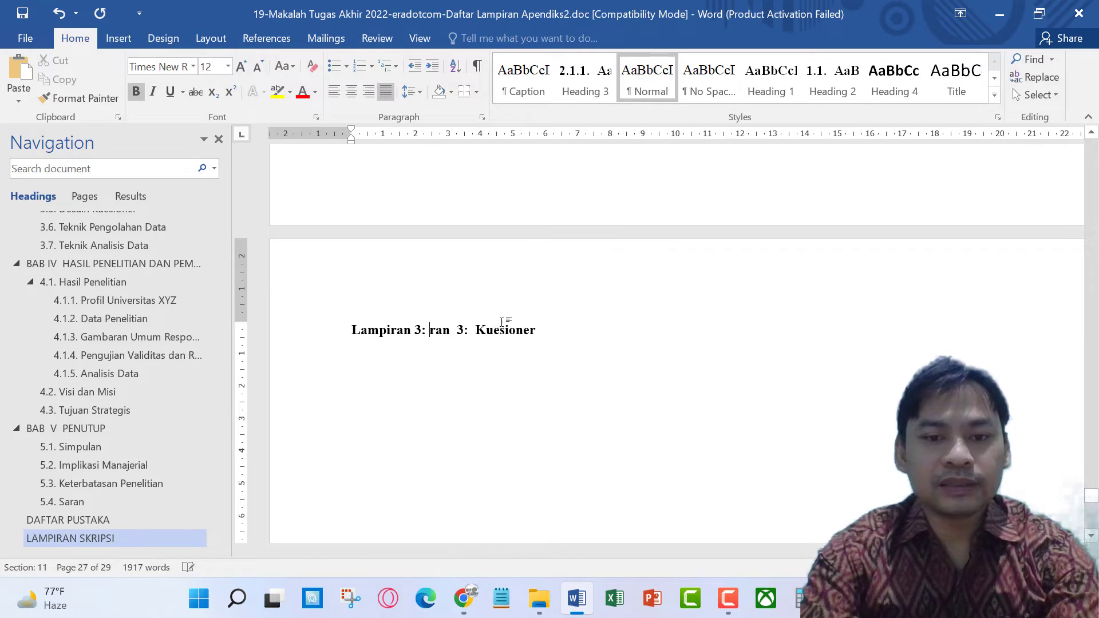
pyautogui.press('Delete')
pyautogui.press('Delete')
pyautogui.press('Delete')
pyautogui.press('Delete')
pyautogui.press('Delete')
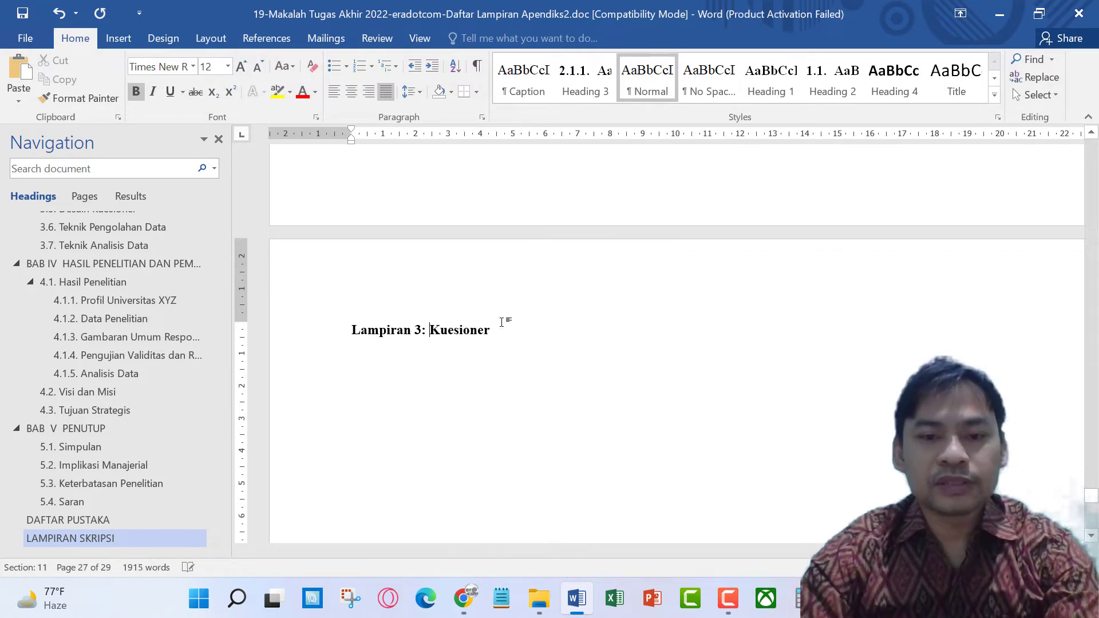
# - Insert a numbered Lampiran 4 caption on a new line above the Hasil Pengolahan Data heading
pyautogui.scroll(-3, 578, 335)
pyautogui.scroll(-10, 575, 335)
pyautogui.scroll(-5, 577, 336)
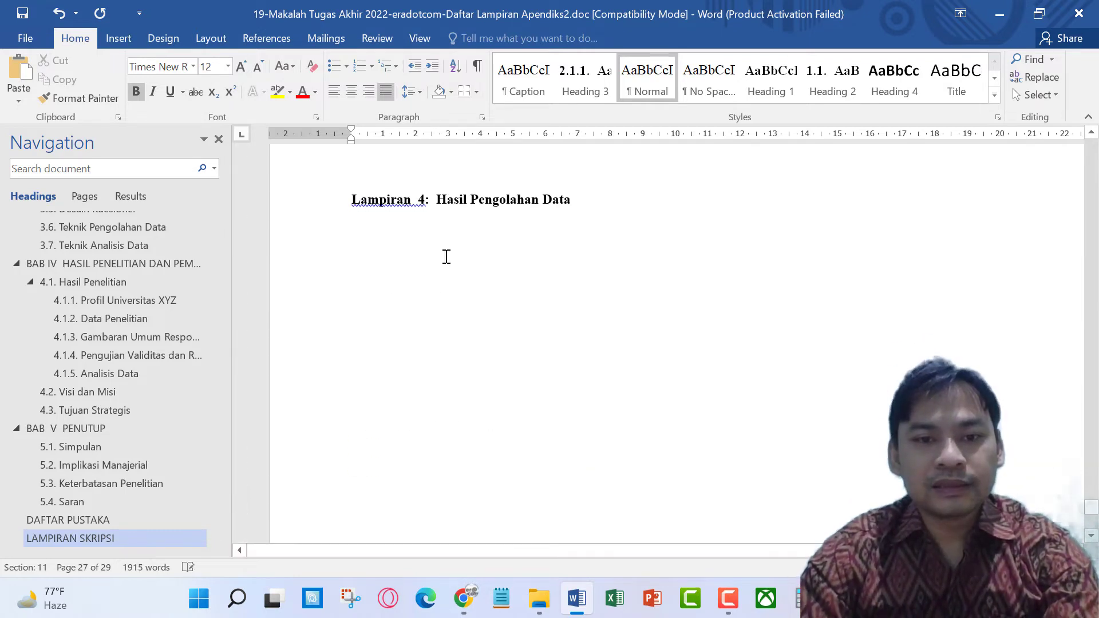
pyautogui.click(353, 201)
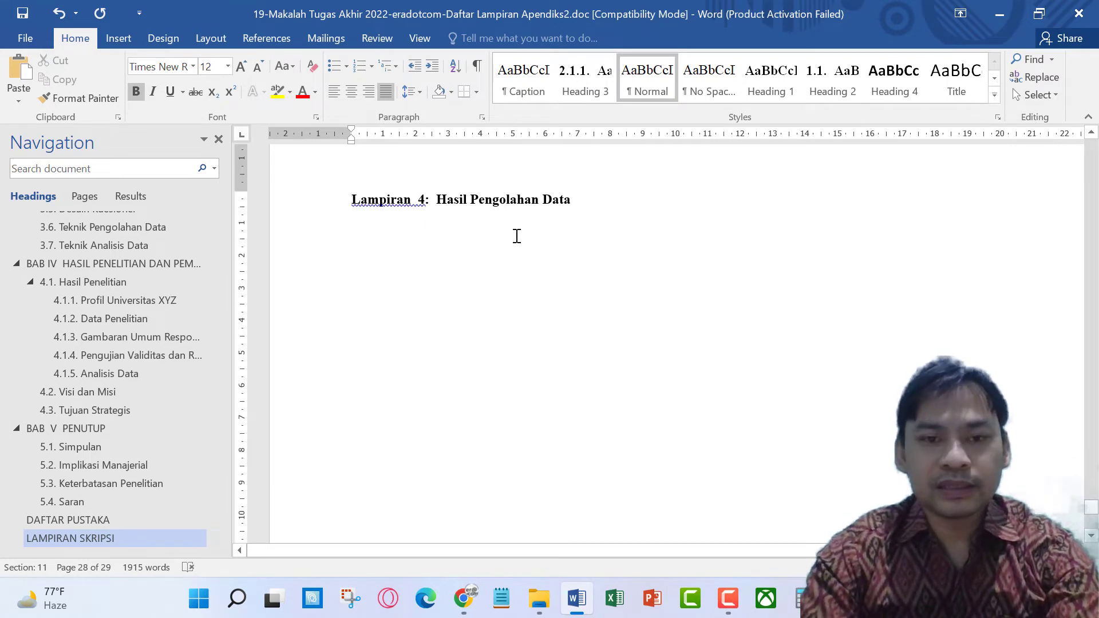
pyautogui.press('Return')
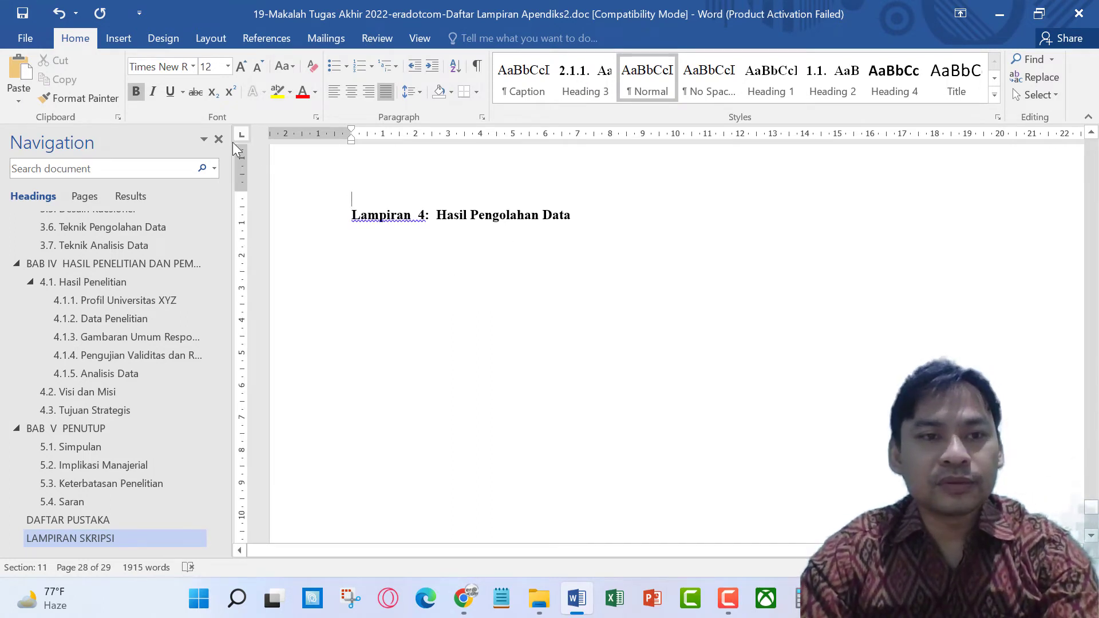
pyautogui.click(260, 39)
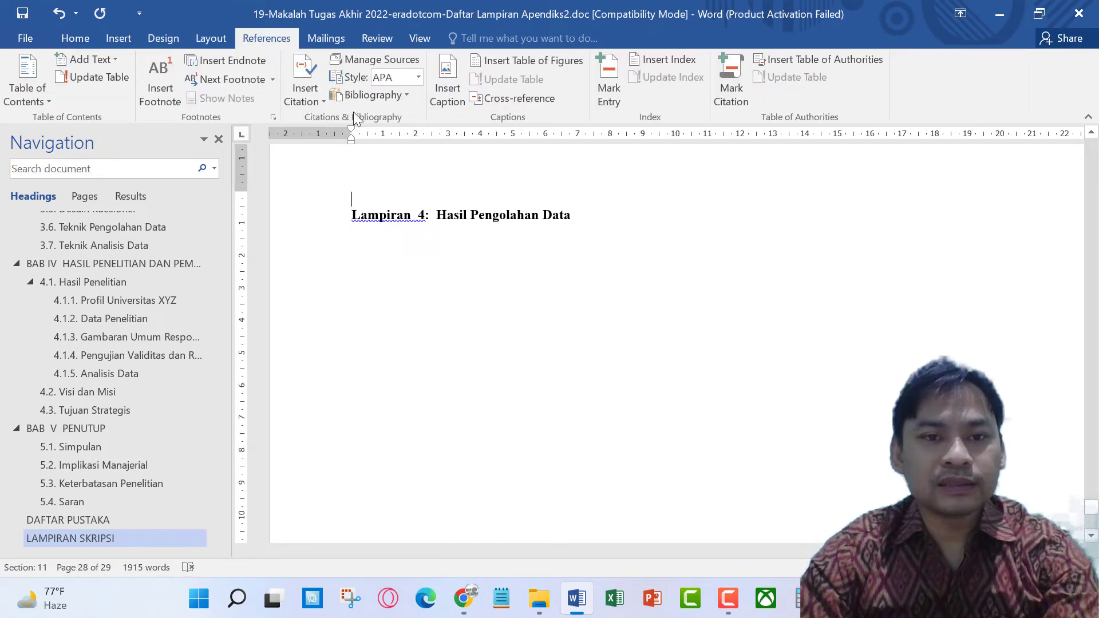
pyautogui.click(448, 97)
pyautogui.click(536, 394)
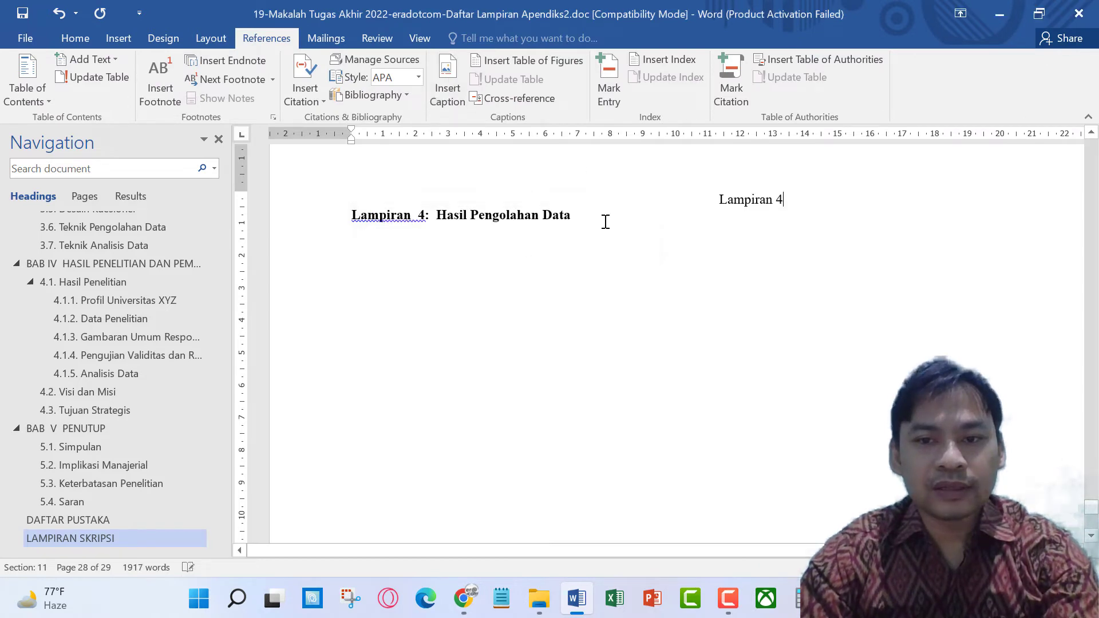
# - Bold the Lampiran 4 caption with Format Painter, add ':' and merge the heading onto it
pyautogui.click(408, 221)
pyautogui.click(79, 40)
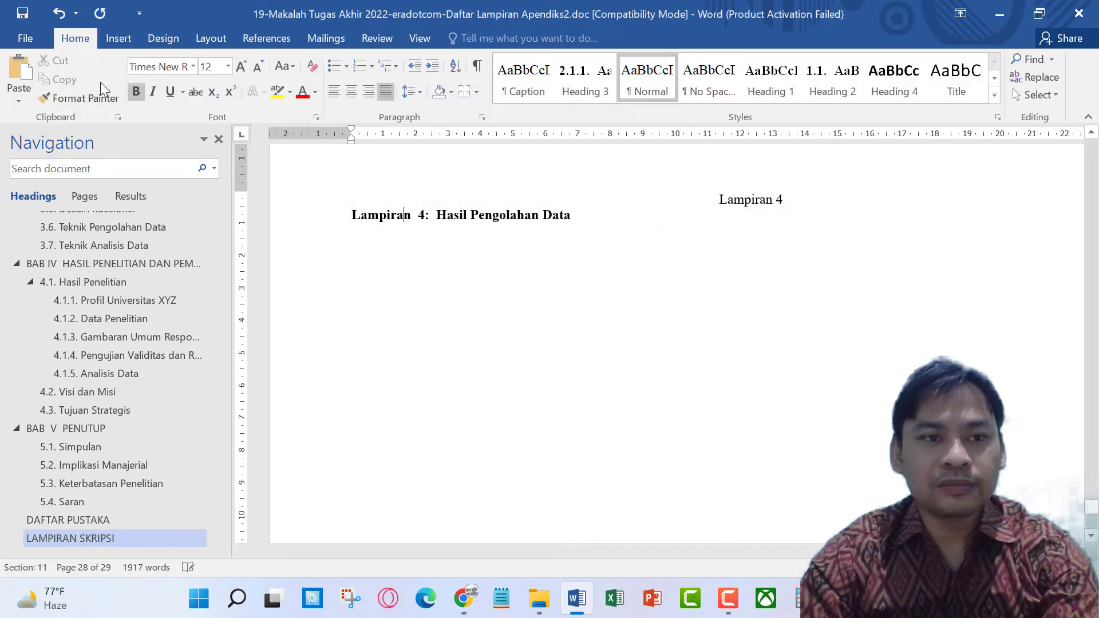
pyautogui.click(94, 98)
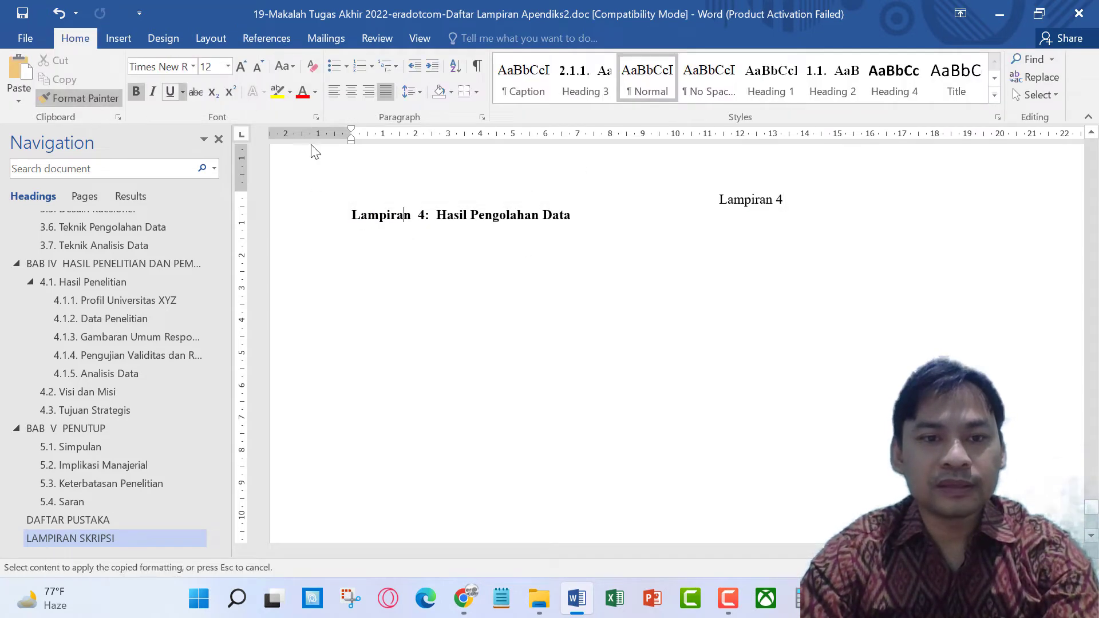
pyautogui.click(323, 202)
pyautogui.click(426, 207)
pyautogui.write(':')
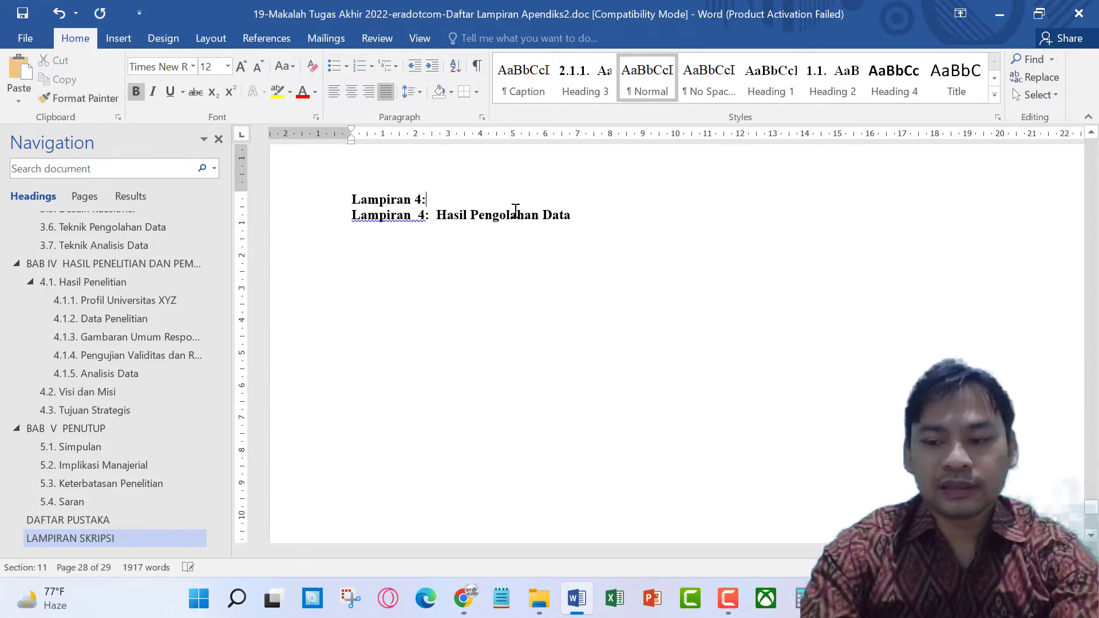
pyautogui.press('Delete')
pyautogui.press('Delete')
pyautogui.press('Delete')
pyautogui.press('Delete')
pyautogui.press('Delete')
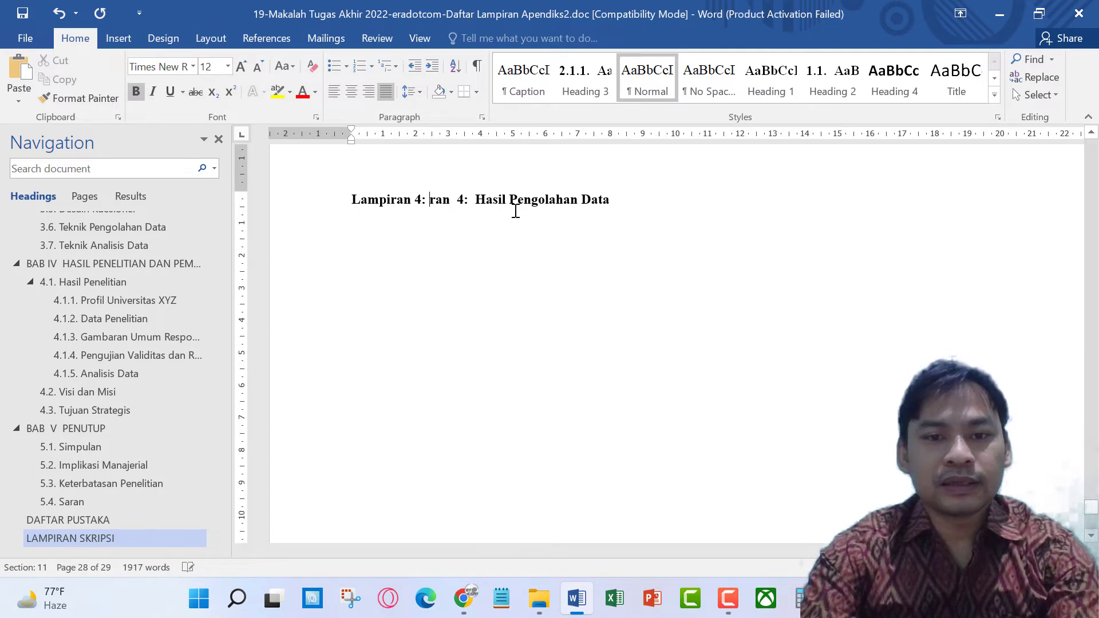
pyautogui.press('Delete')
pyautogui.press('Delete')
pyautogui.press('Delete')
pyautogui.press('Delete')
pyautogui.press('Delete')
pyautogui.press('Delete')
pyautogui.press('Delete')
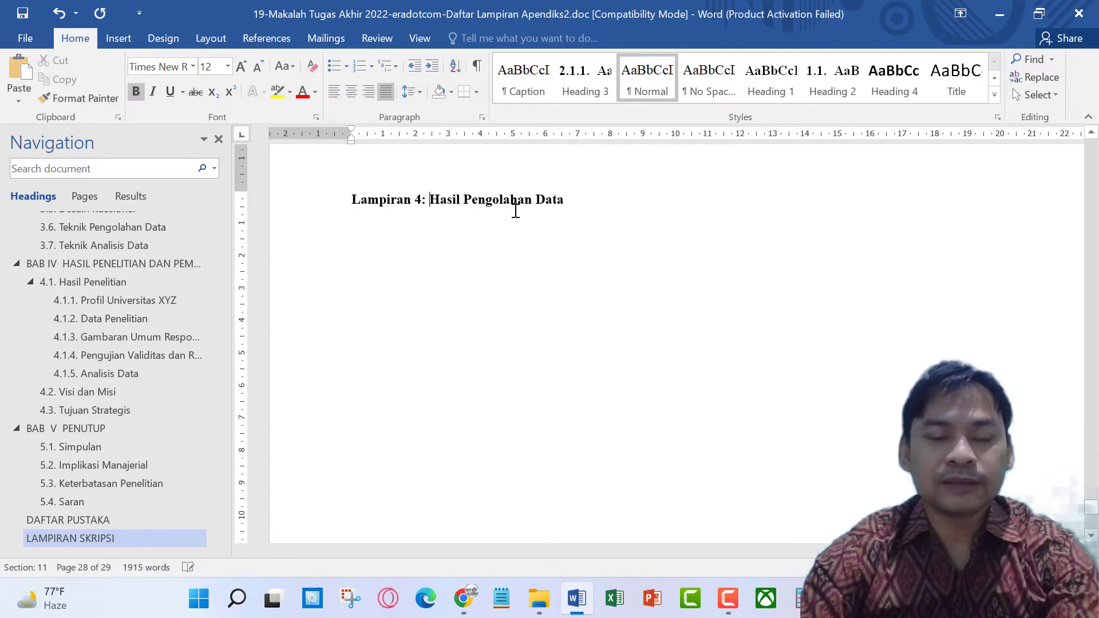
# - Insert a numbered Lampiran 5 caption on a new line above the fifth appendix heading
pyautogui.scroll(-5, 405, 254)
pyautogui.scroll(-5, 424, 265)
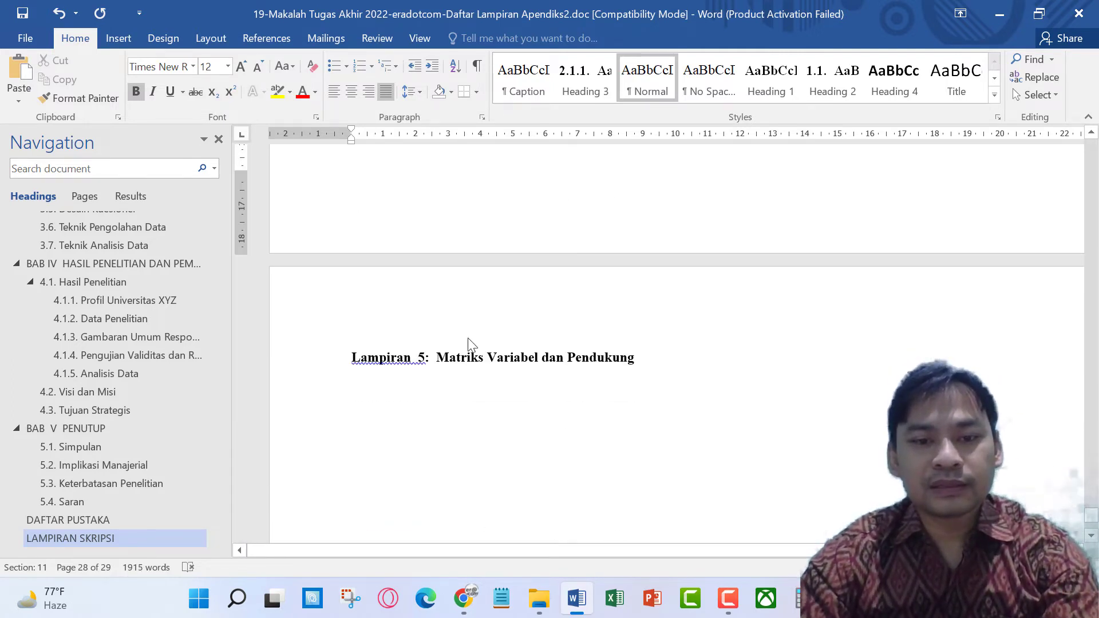
pyautogui.click(354, 360)
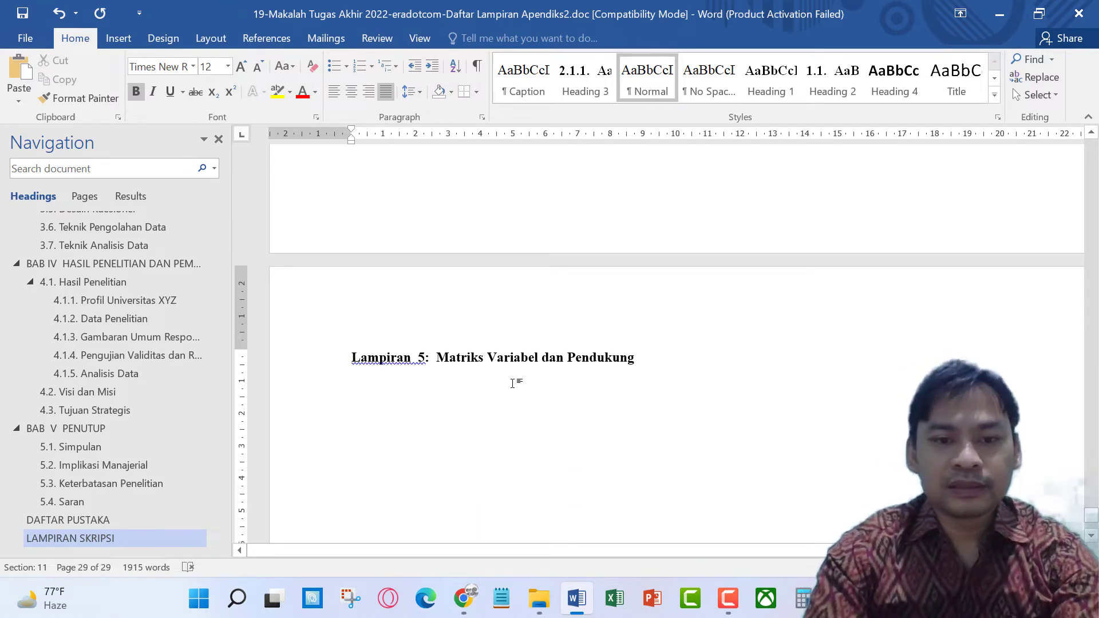
pyautogui.press('Return')
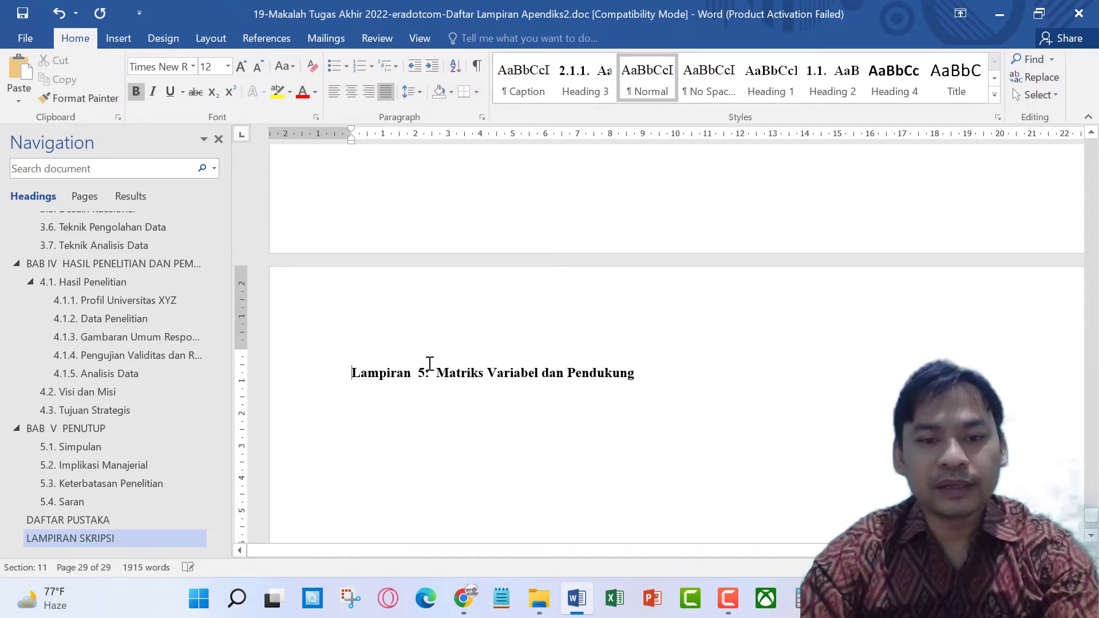
pyautogui.click(263, 40)
pyautogui.click(452, 97)
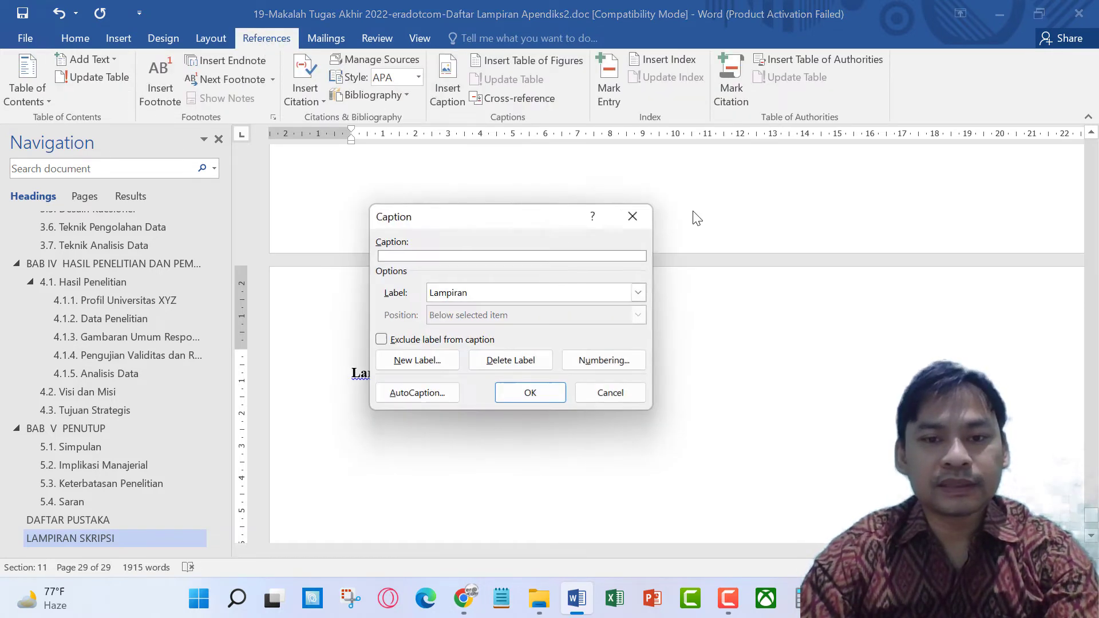
pyautogui.click(553, 392)
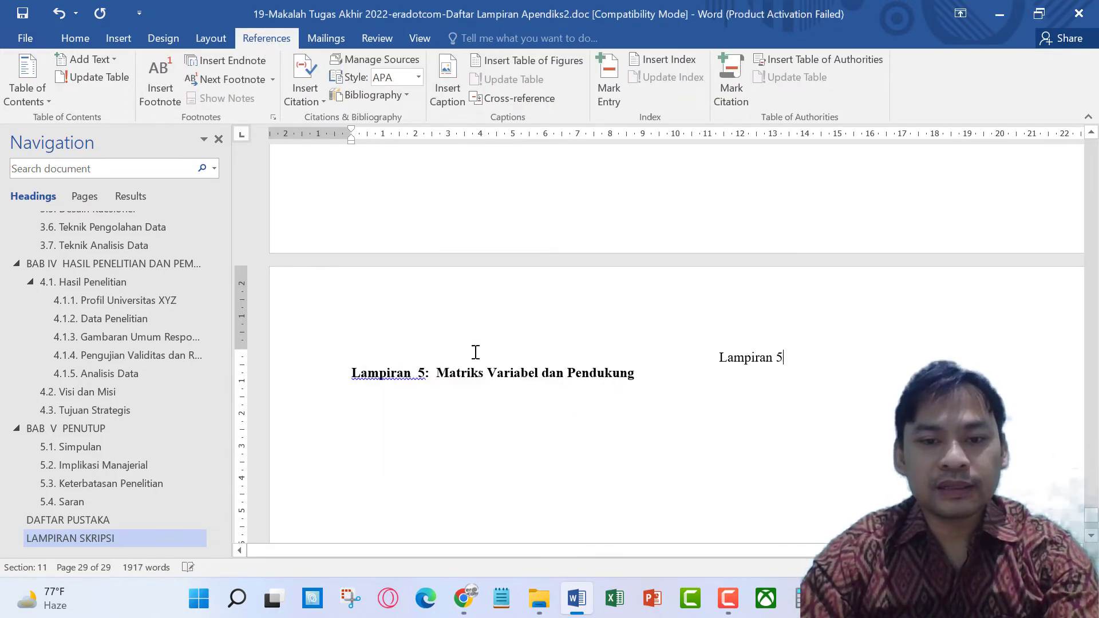
# - Bold the Lampiran 5 caption and merge it into 'Lampiran 5: Matriks Variabel dan Pendukung'
pyautogui.click(75, 38)
pyautogui.click(80, 98)
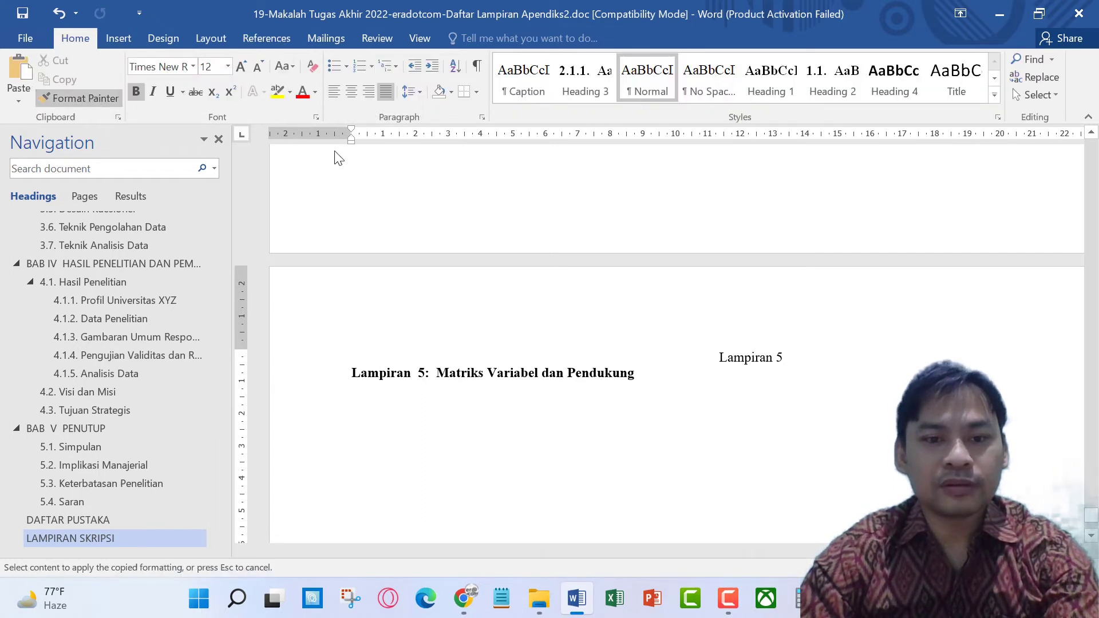
pyautogui.click(306, 361)
pyautogui.press('Right')
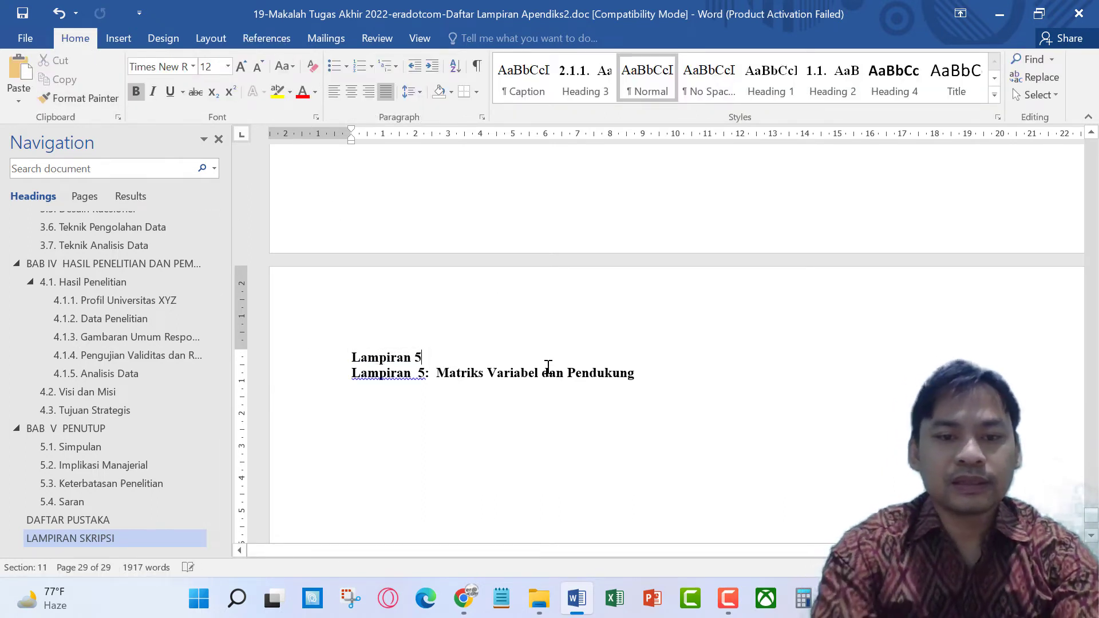
pyautogui.write(':')
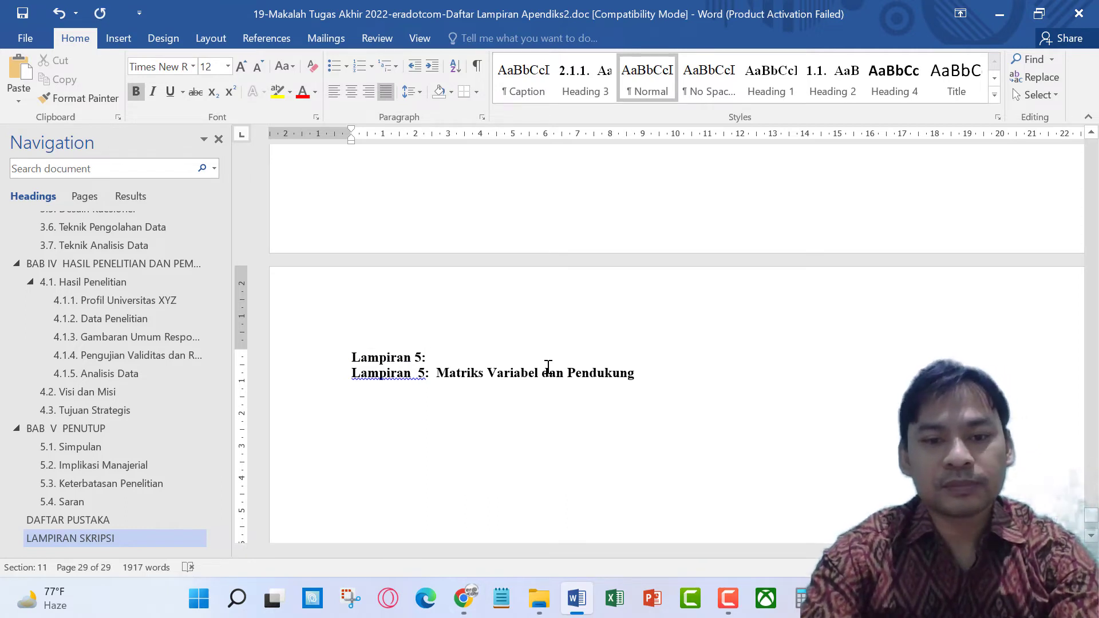
pyautogui.press('Delete')
pyautogui.press('Delete')
pyautogui.press('Delete')
pyautogui.press('Delete')
pyautogui.press('Delete')
pyautogui.press('Delete')
pyautogui.press('Delete')
pyautogui.press('Delete')
pyautogui.press('Delete')
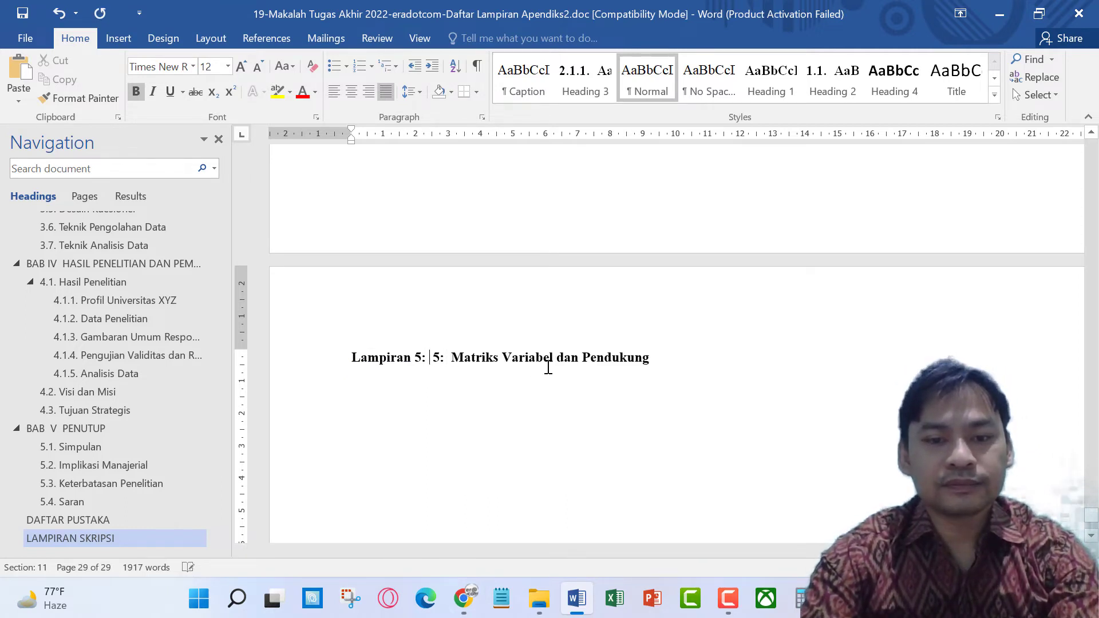
pyautogui.press('Delete')
pyautogui.press('Delete')
pyautogui.press('Delete')
pyautogui.press('Delete')
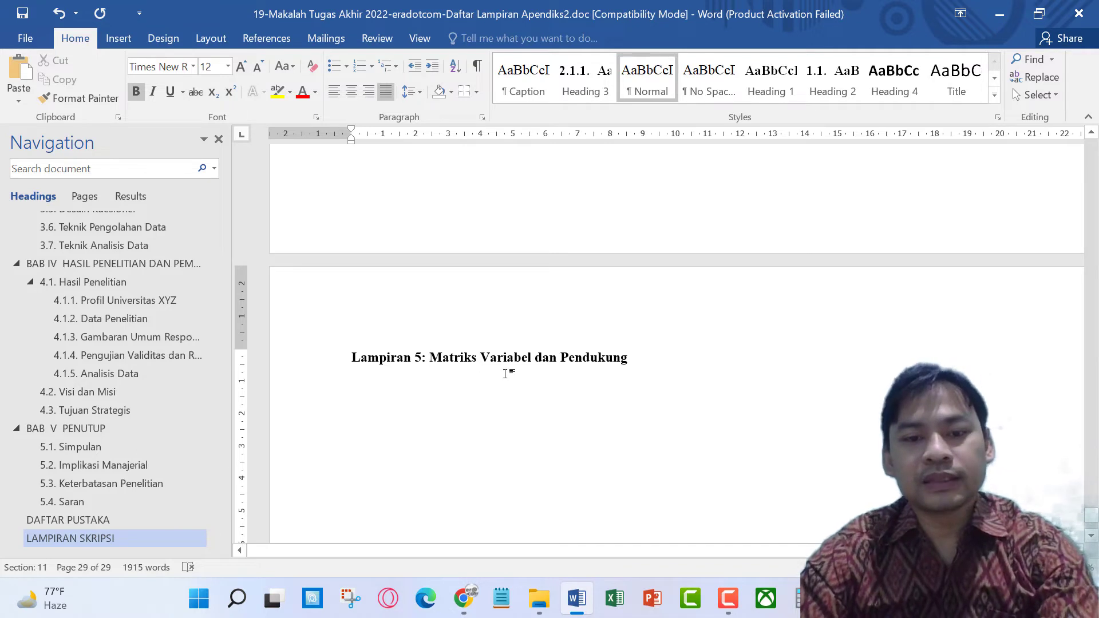
pyautogui.click(506, 359)
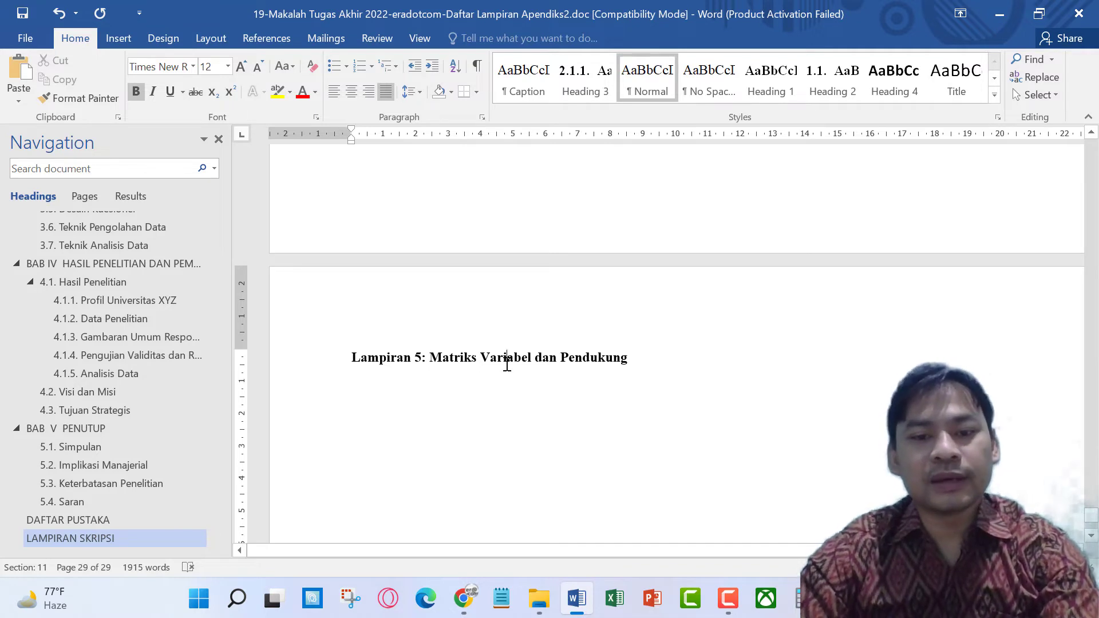
pyautogui.doubleClick(418, 359)
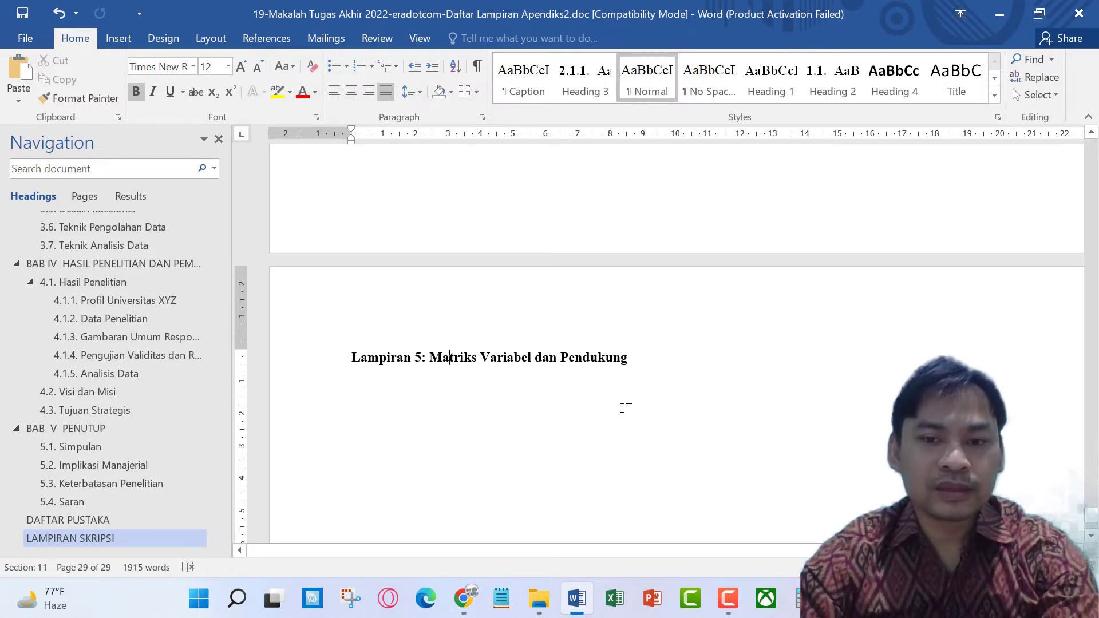
pyautogui.hotkey('ctrl', 'z')
# - Jump to DAFTAR GAMBAR via the Navigation pane, then place the caret in DAFTAR LAMPIRAN on page xii
pyautogui.click(768, 397)
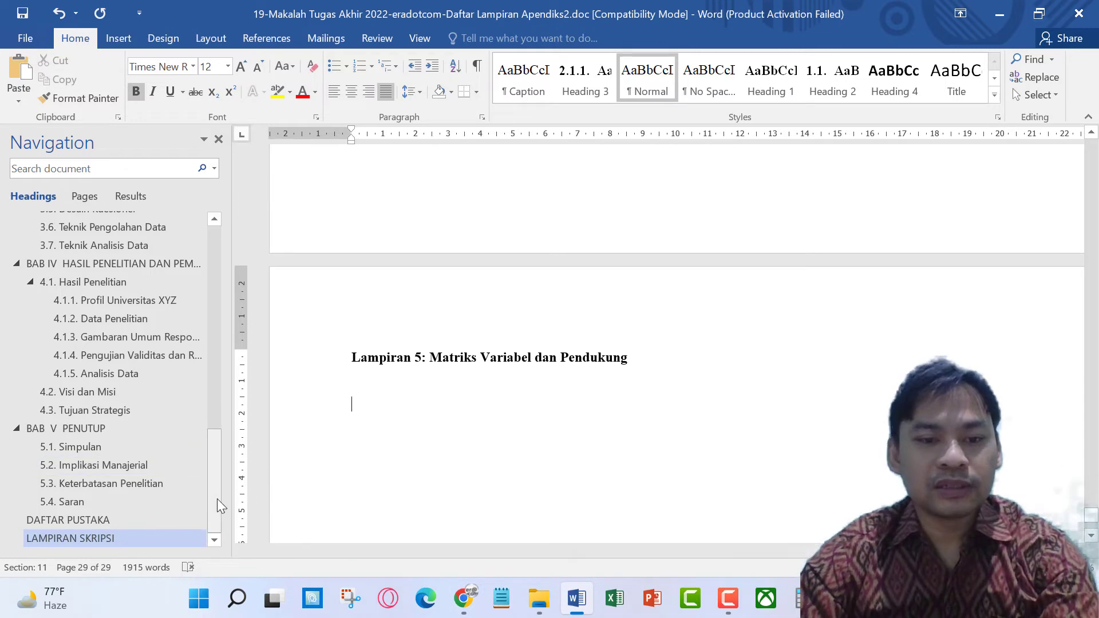
pyautogui.moveTo(218, 492); pyautogui.dragTo(222, 266)
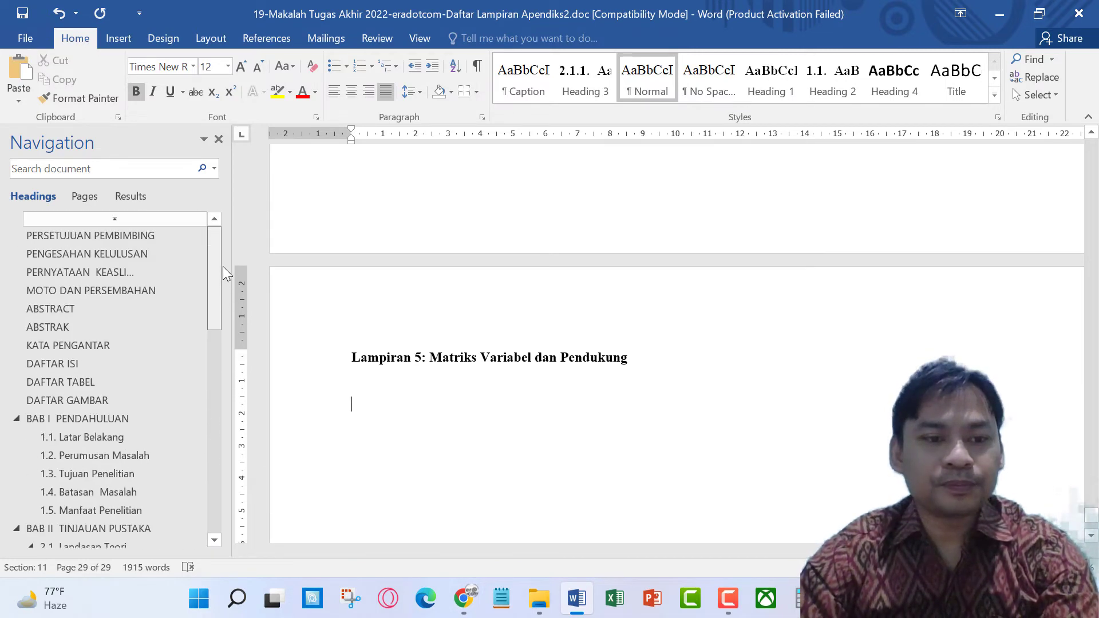
pyautogui.click(96, 399)
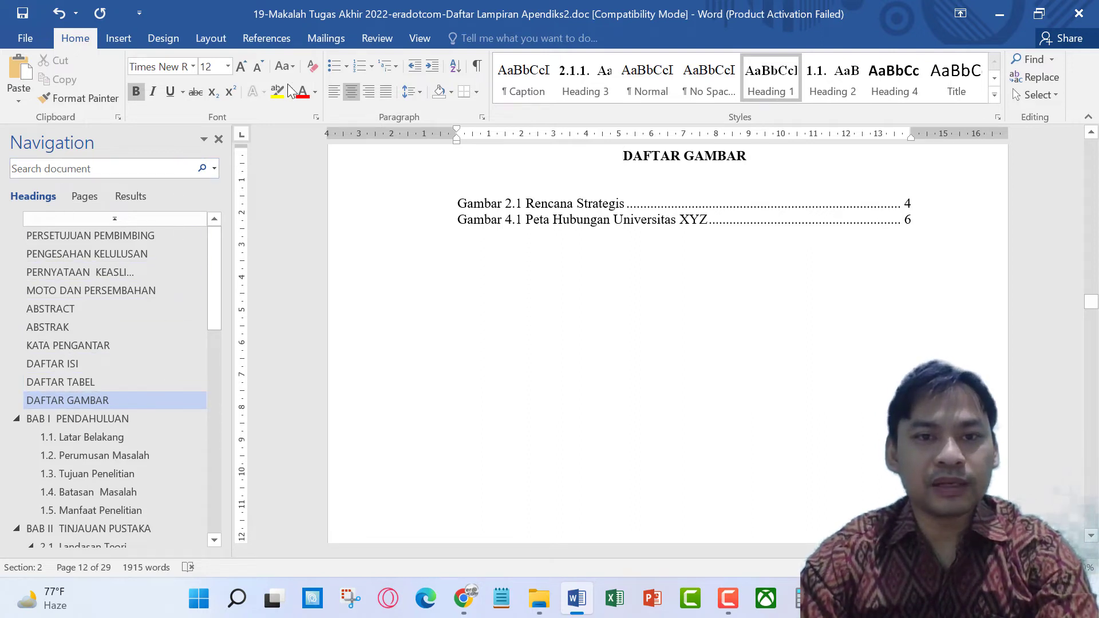
pyautogui.click(418, 42)
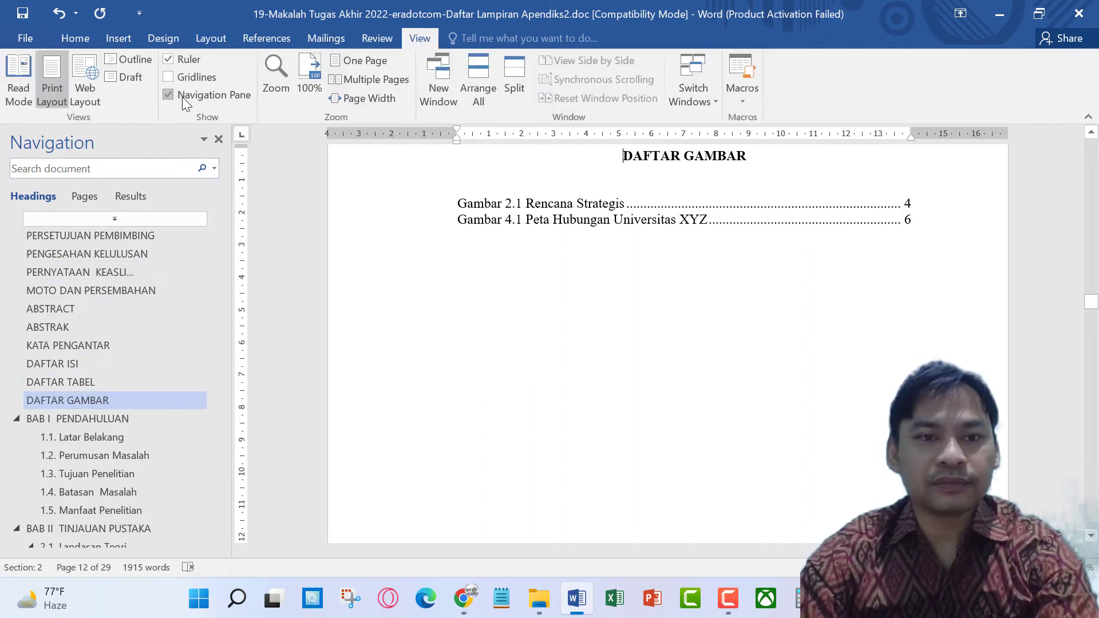
pyautogui.click(76, 38)
pyautogui.scroll(-3, 694, 333)
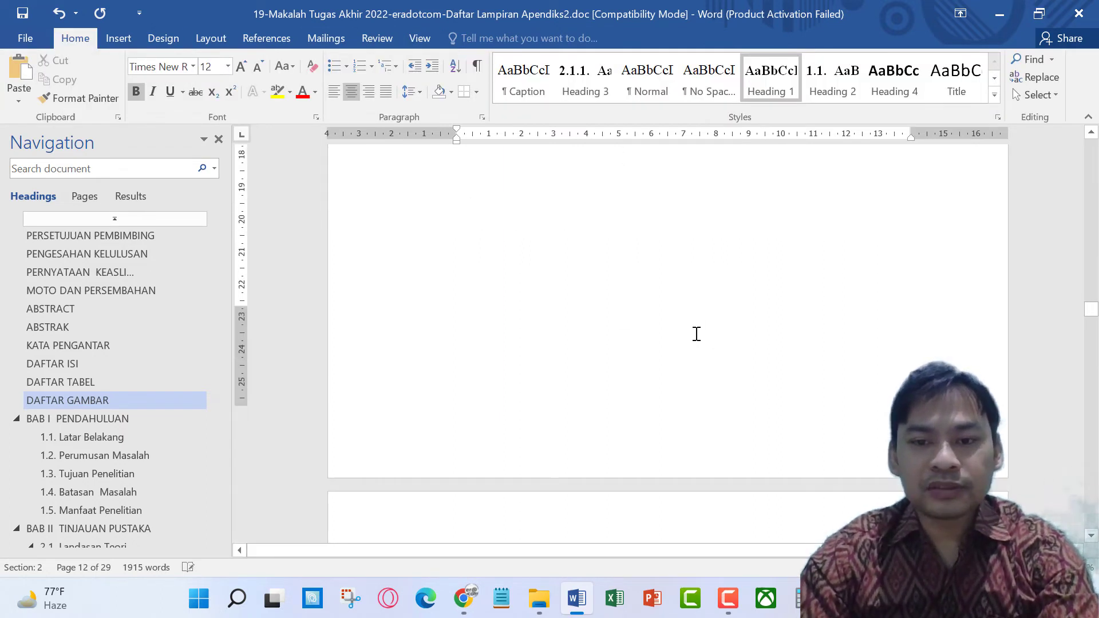
pyautogui.scroll(-5, 697, 334)
pyautogui.click(697, 435)
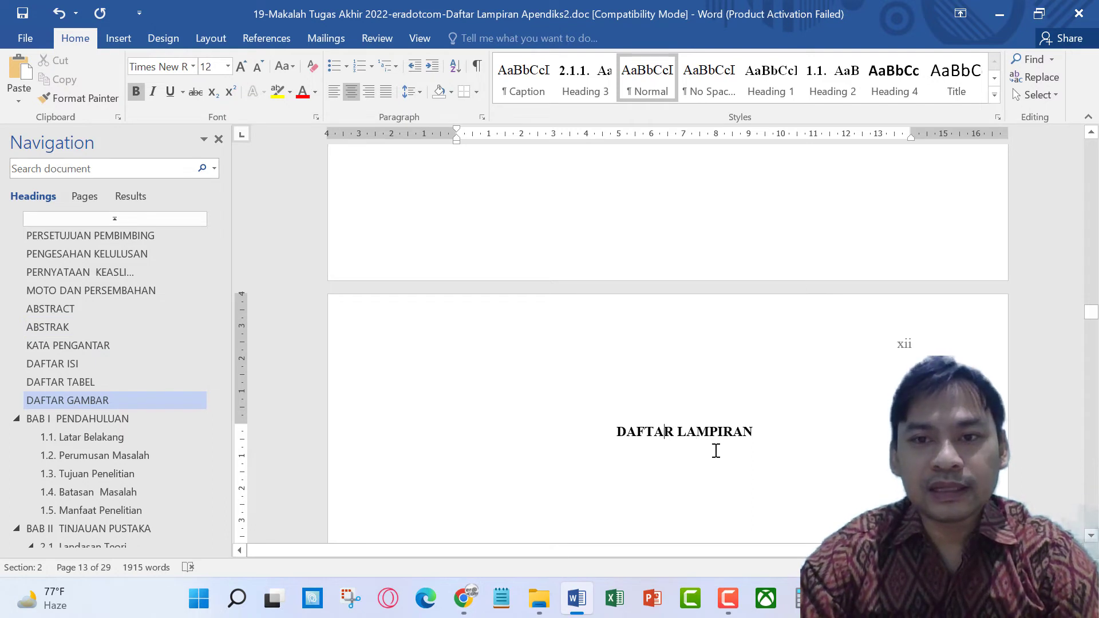
# - Apply Heading 1 to DAFTAR LAMPIRAN and move to the blank line beneath it
pyautogui.click(784, 91)
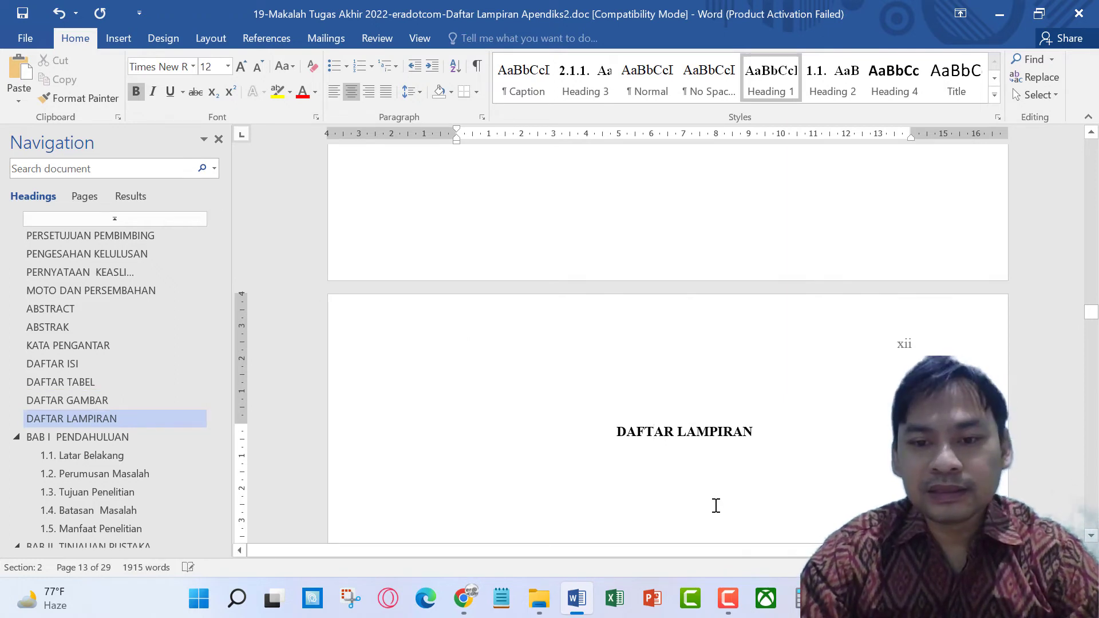
pyautogui.click(692, 480)
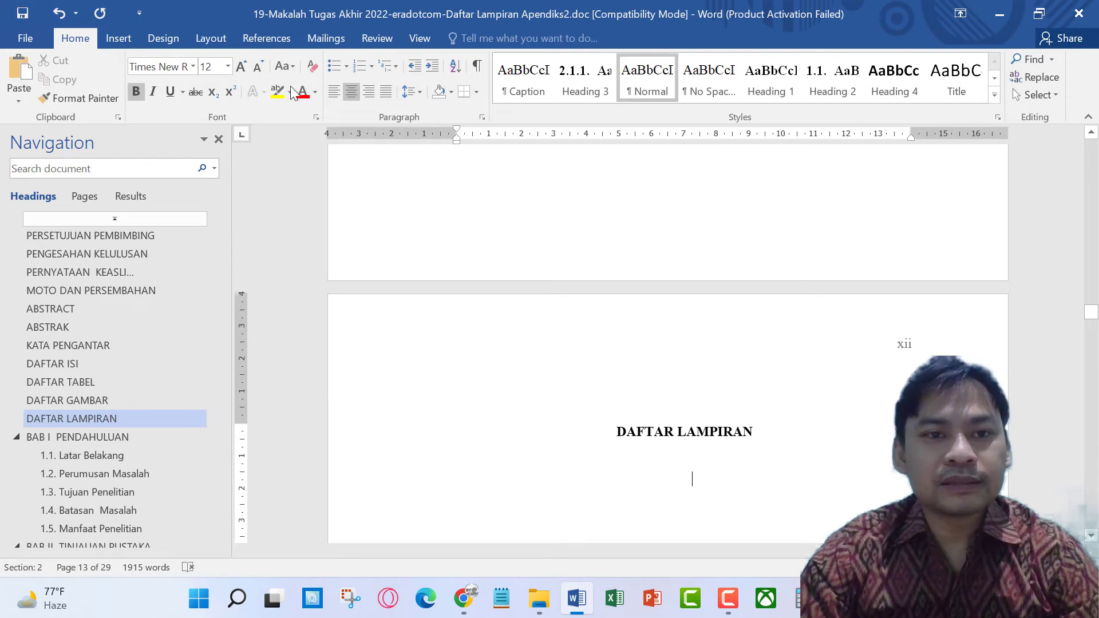
pyautogui.click(277, 39)
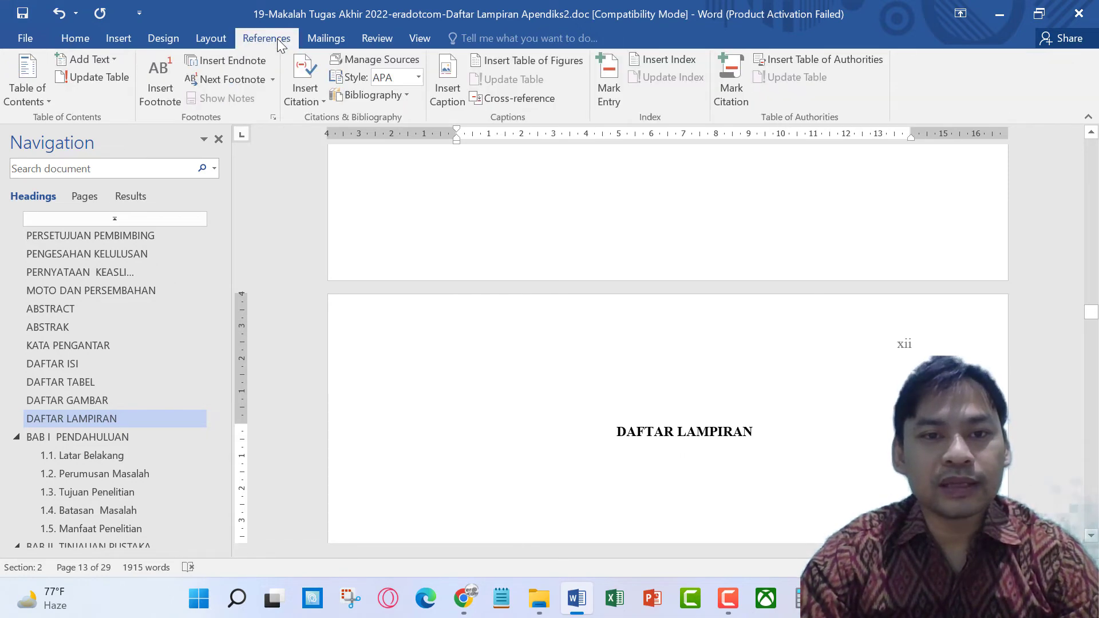
# - Insert a Table of Figures using the Lampiran caption label and From template format
pyautogui.click(548, 61)
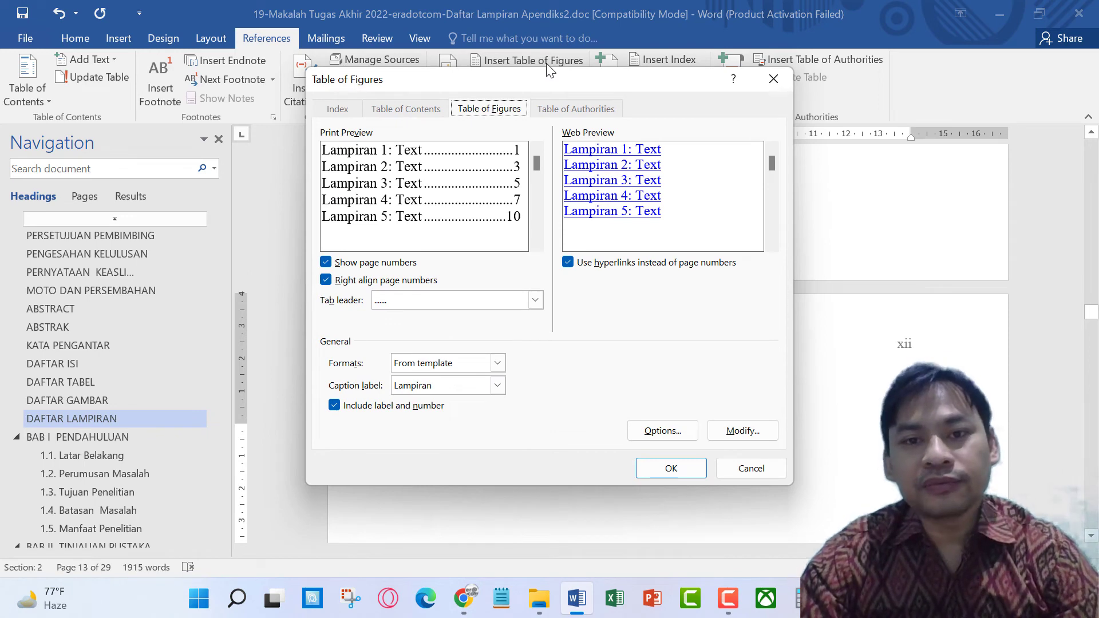
pyautogui.click(493, 386)
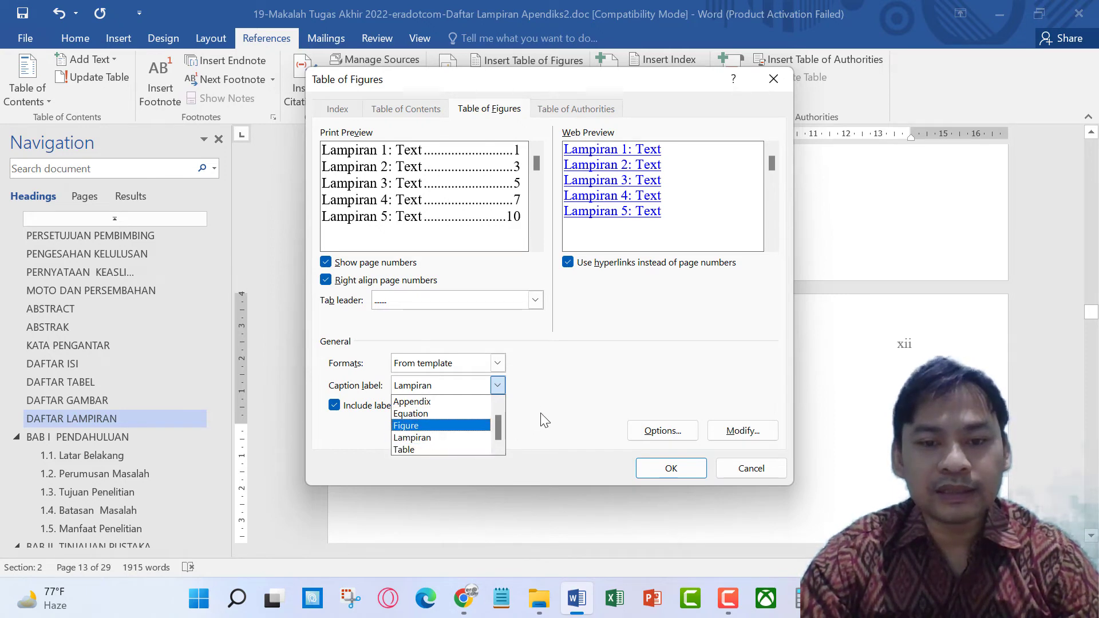
pyautogui.click(431, 436)
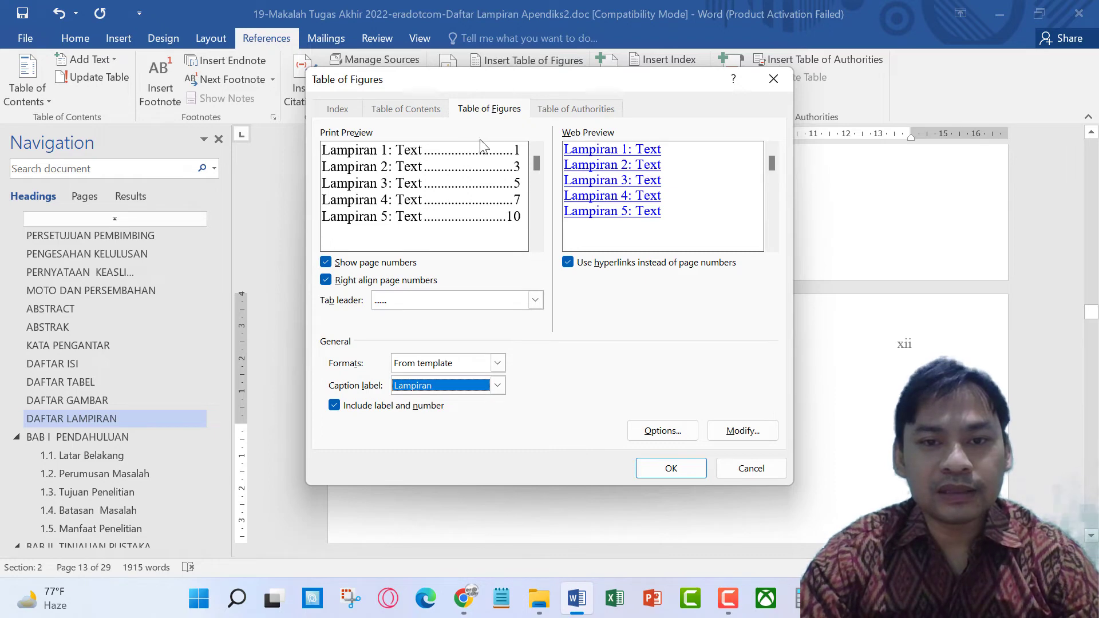
pyautogui.click(497, 363)
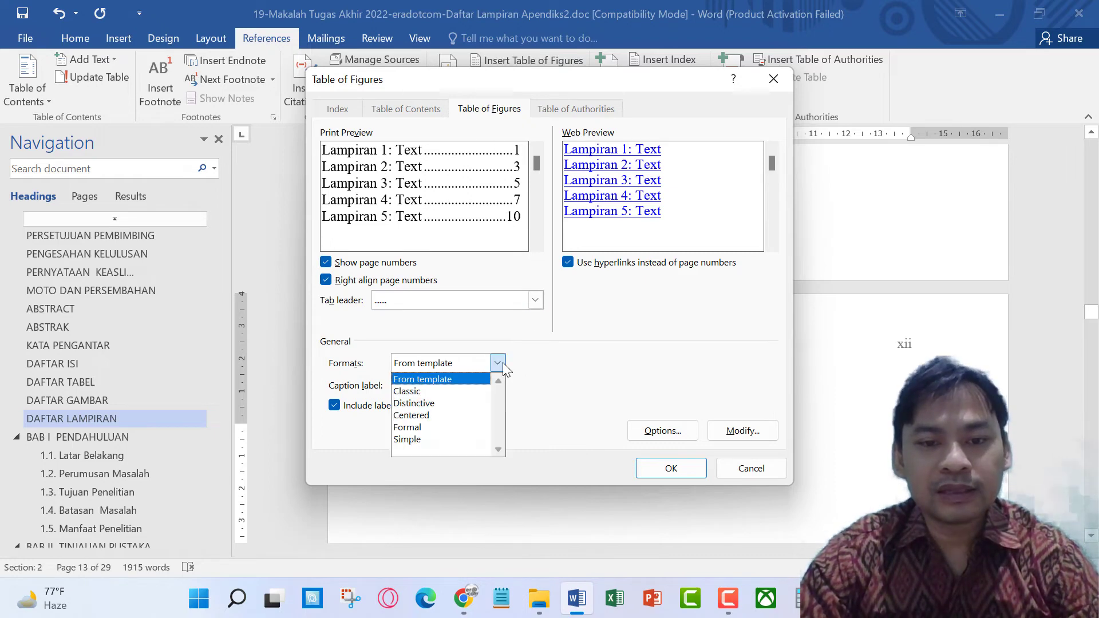
pyautogui.click(503, 362)
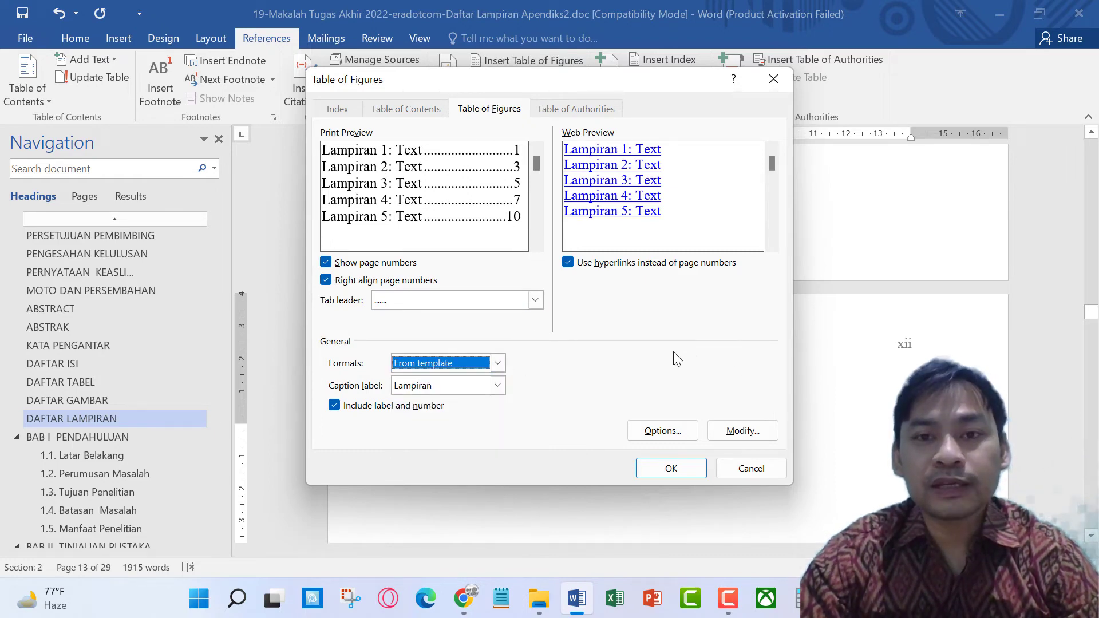
pyautogui.click(671, 468)
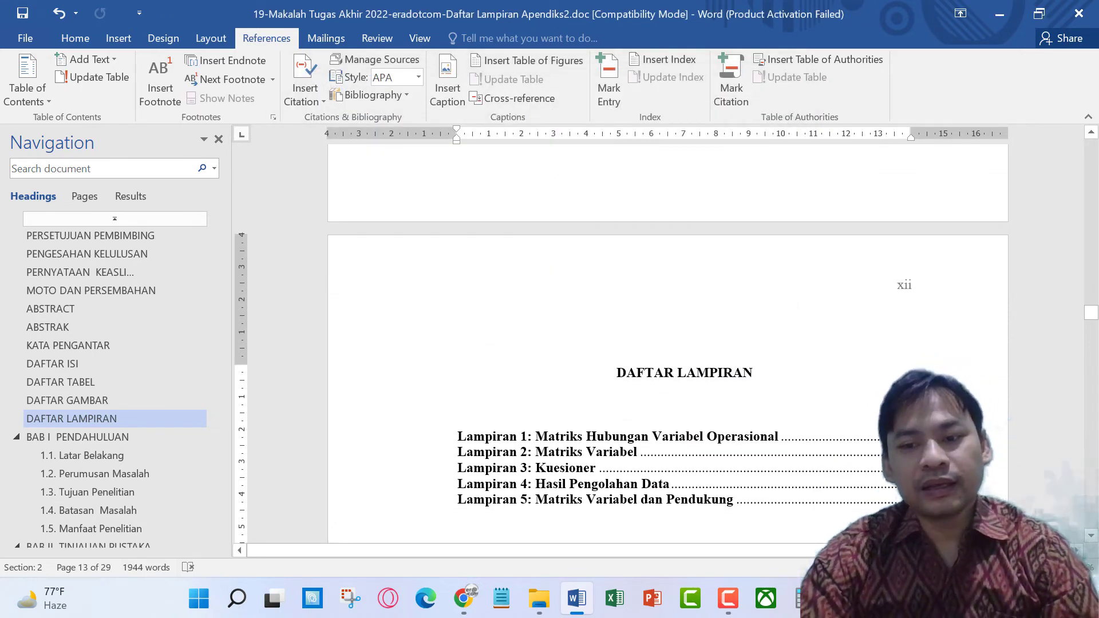
# - Remove bold from the Lampiran 1–5 entries in the appendix list on page xii
pyautogui.scroll(-2, 443, 349)
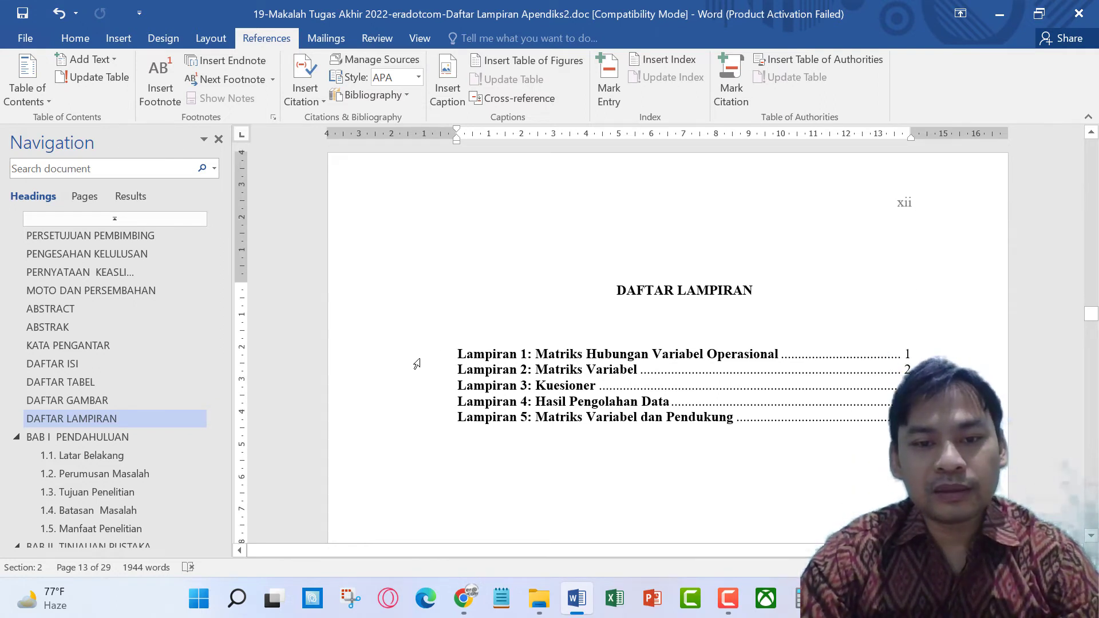
pyautogui.moveTo(417, 364); pyautogui.dragTo(425, 426)
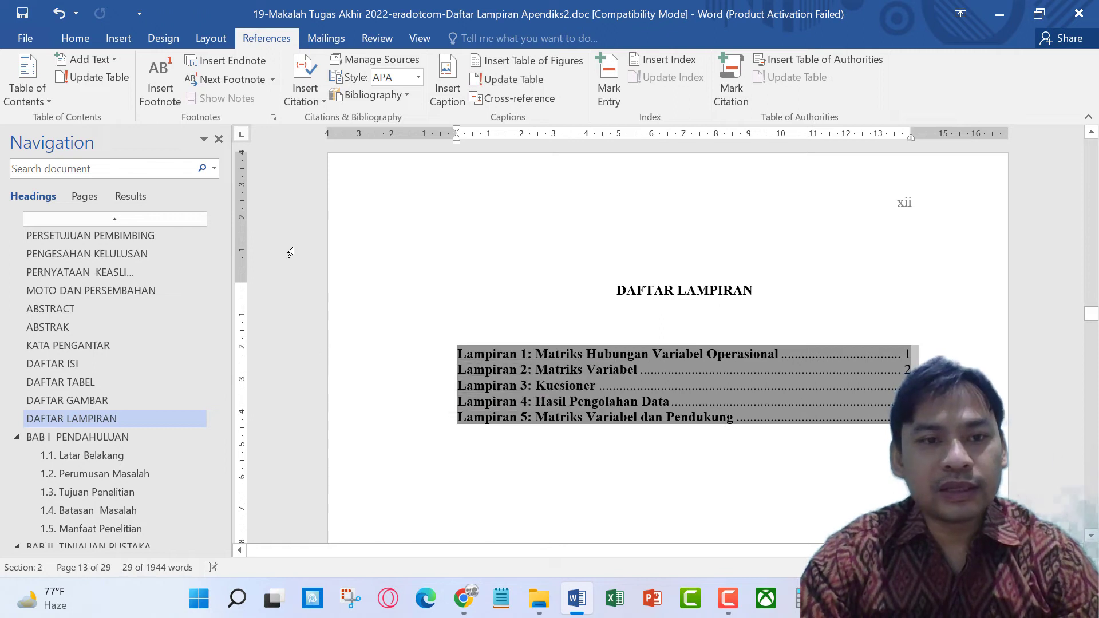
pyautogui.click(86, 40)
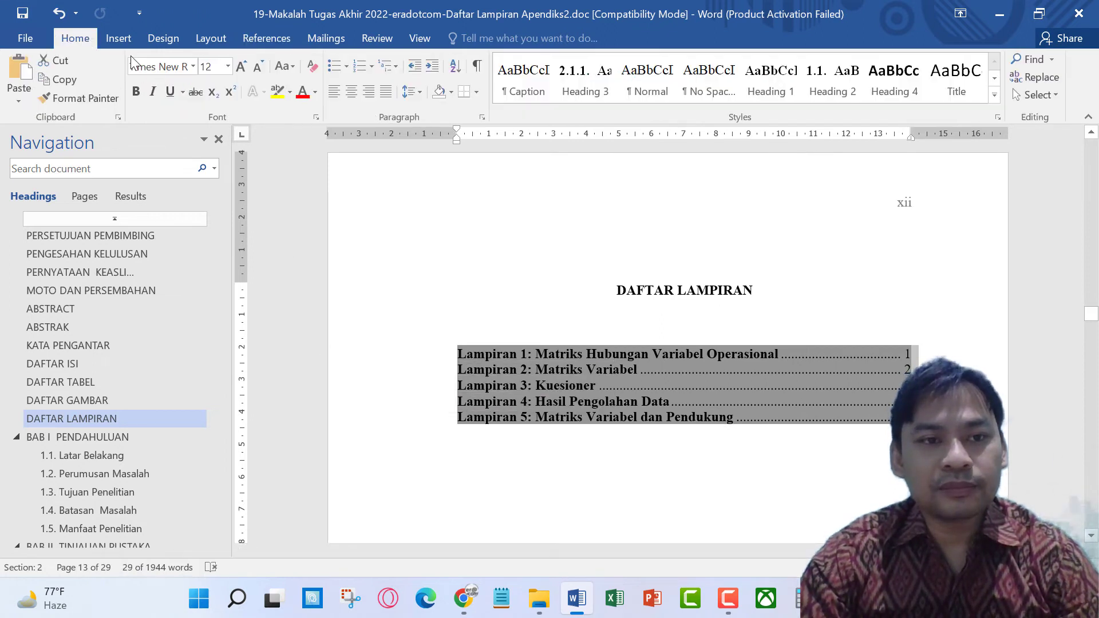
pyautogui.click(137, 92)
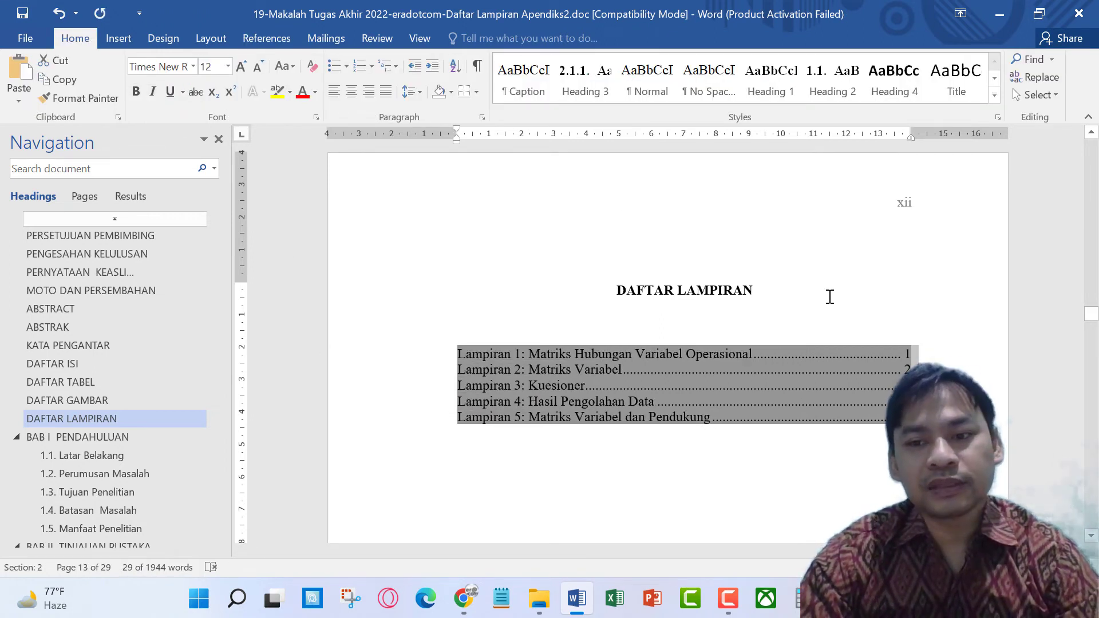
pyautogui.click(782, 438)
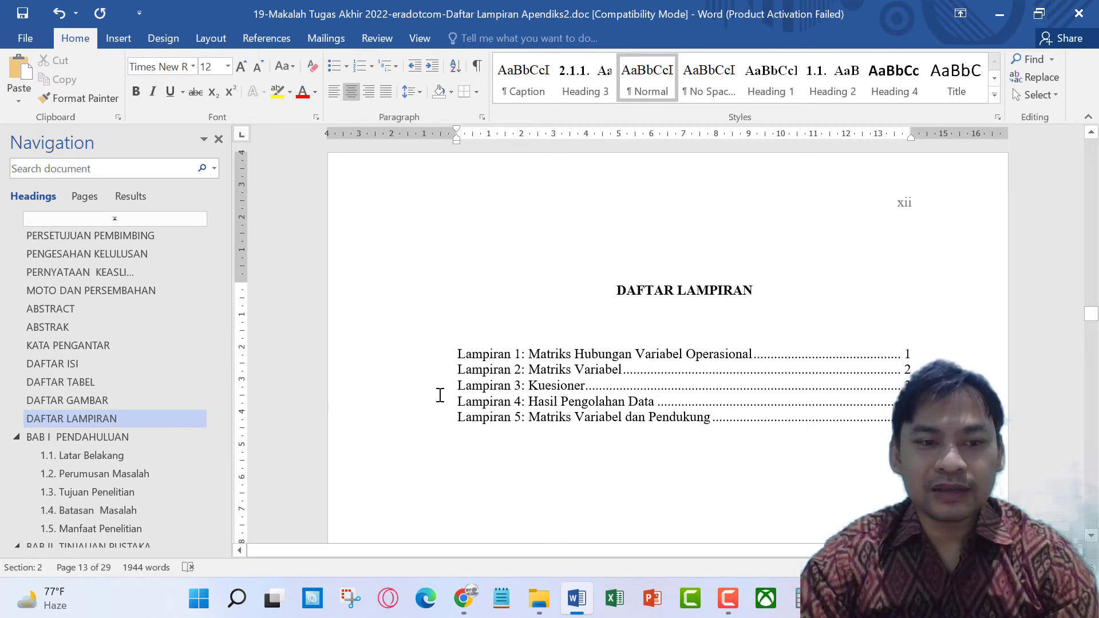
# - Update the entire DAFTAR ISI table so DAFTAR LAMPIRAN appears on page xii
pyautogui.click(99, 365)
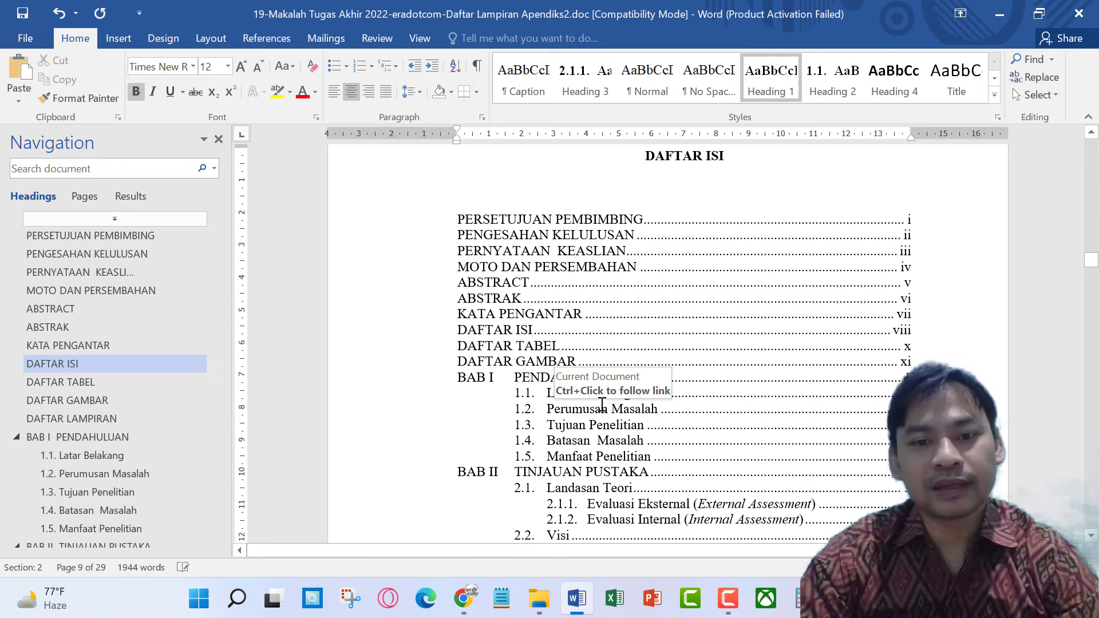
pyautogui.scroll(-3, 640, 292)
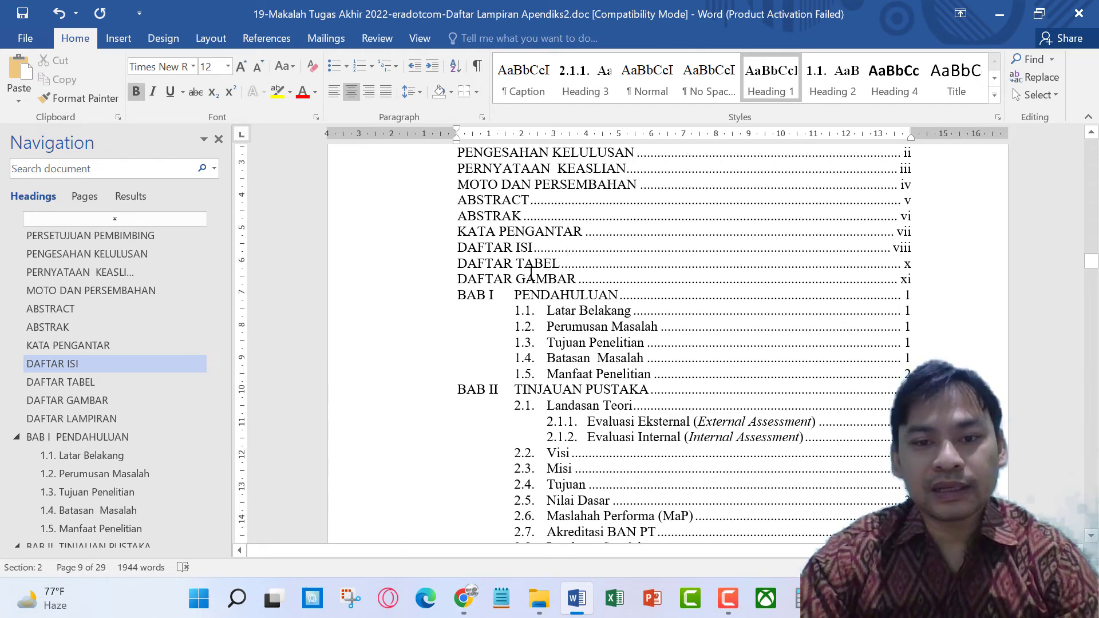
pyautogui.rightClick(530, 276)
pyautogui.click(599, 372)
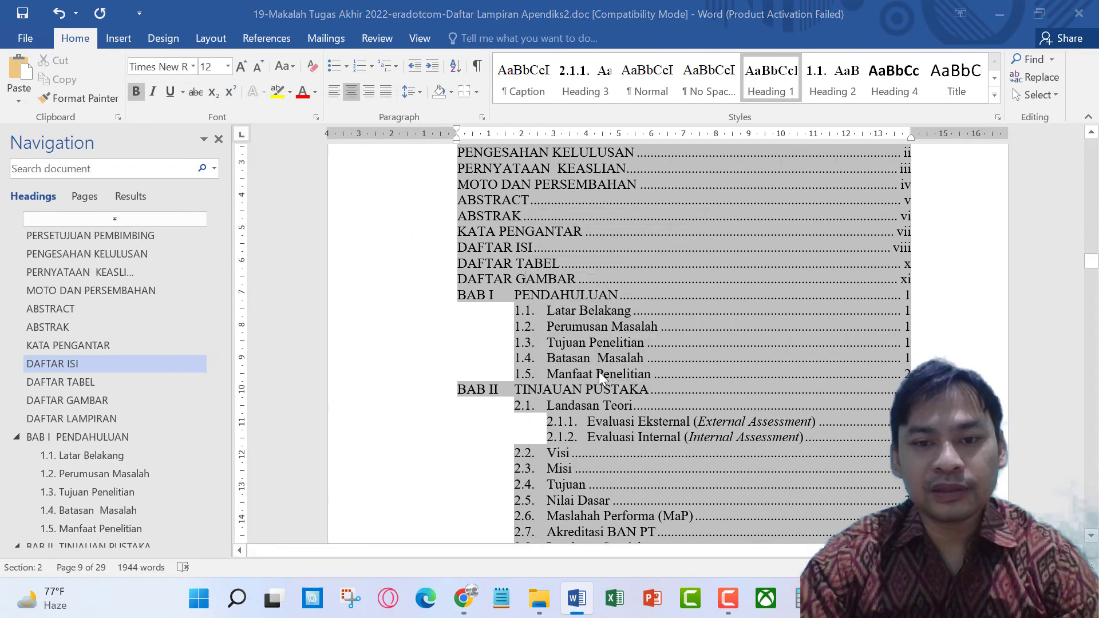
pyautogui.click(530, 295)
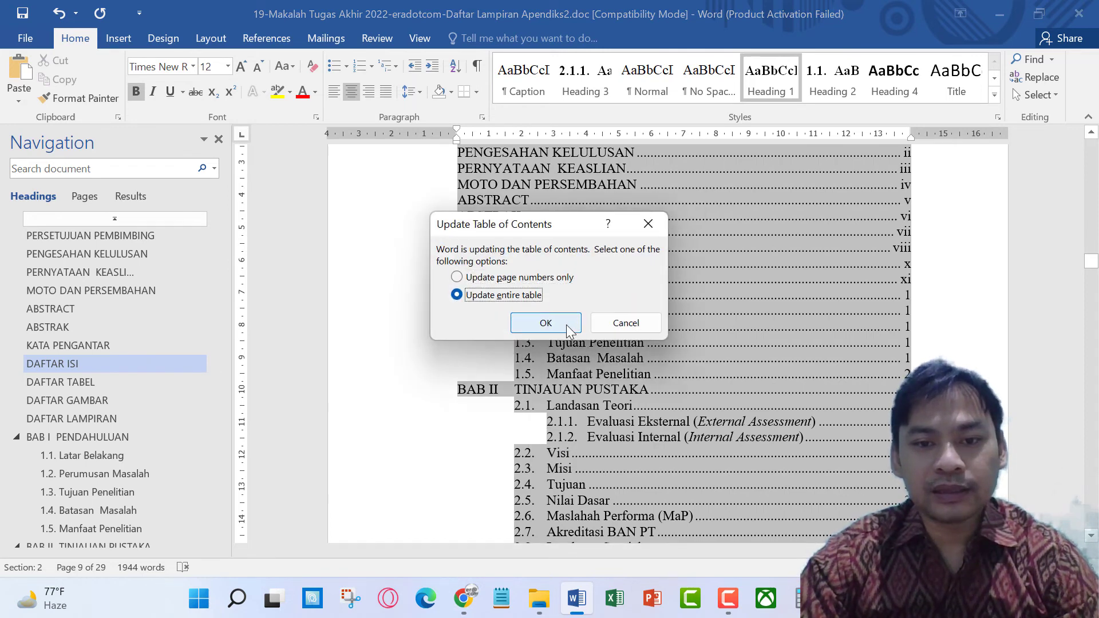
pyautogui.click(566, 325)
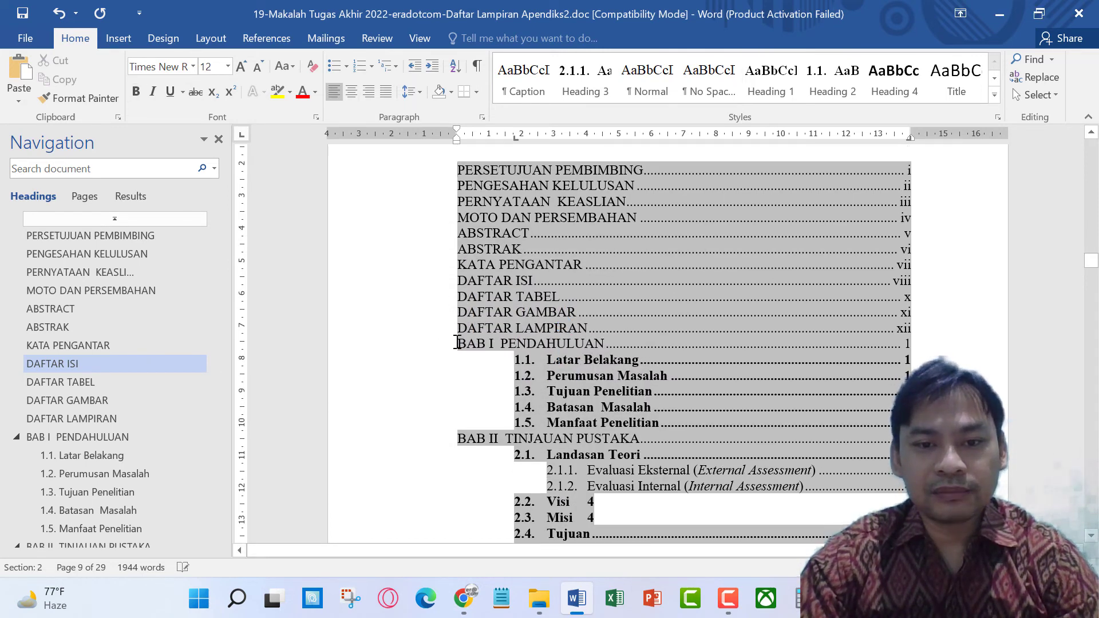
# - Test the DAFTAR LAMPIRAN contents link, then return to the table of contents
pyautogui.click(433, 332)
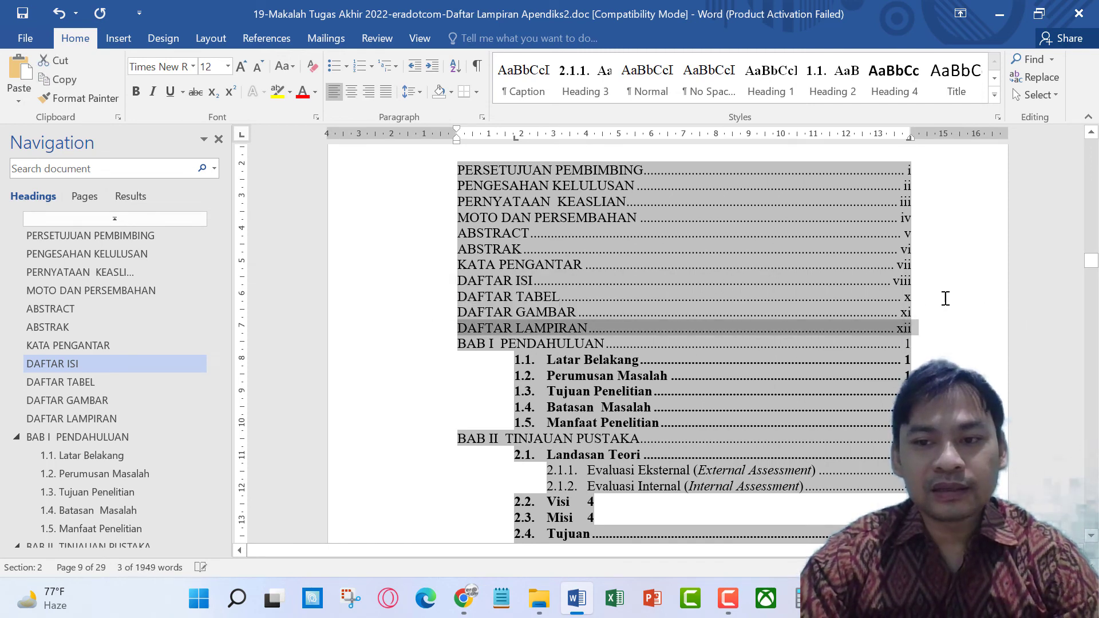
pyautogui.click(911, 297)
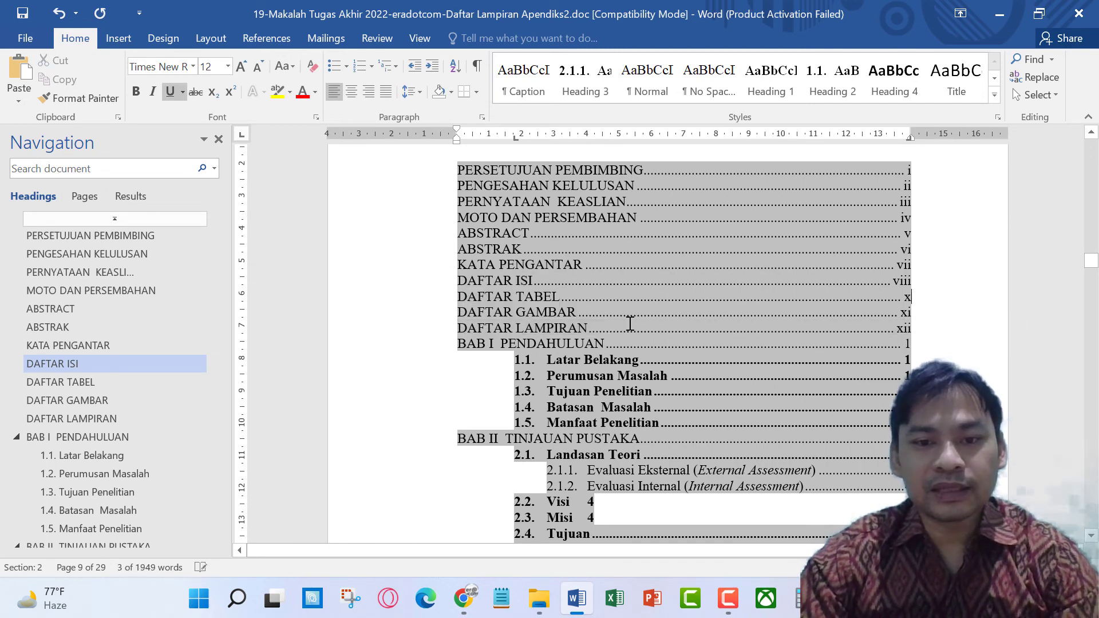
pyautogui.keyDown('ctrl'); pyautogui.click(560, 332); pyautogui.keyUp('ctrl')
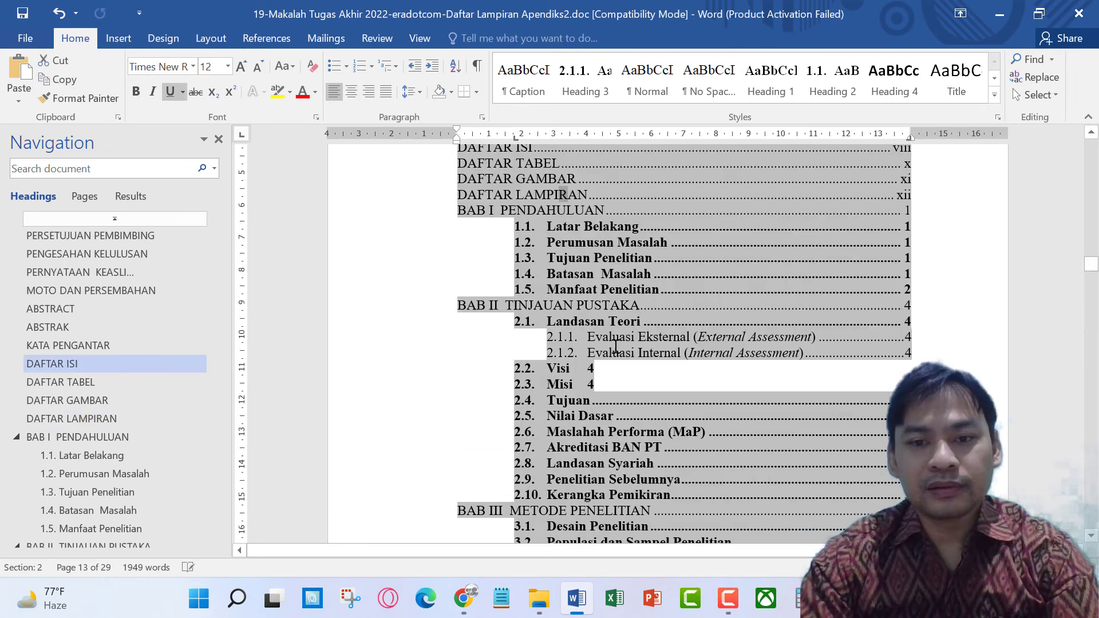
pyautogui.hotkey('alt', 'Left')
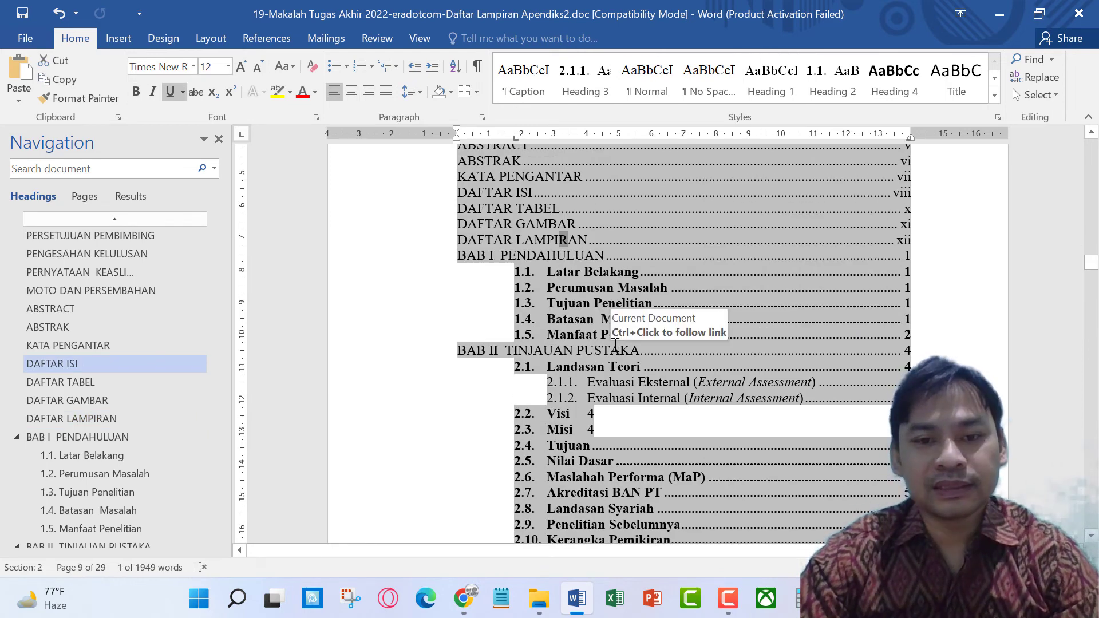
# - Make the 4.2–5.4 table of contents entries regular weight instead of bold
pyautogui.scroll(1, 765, 273)
pyautogui.scroll(1, 687, 314)
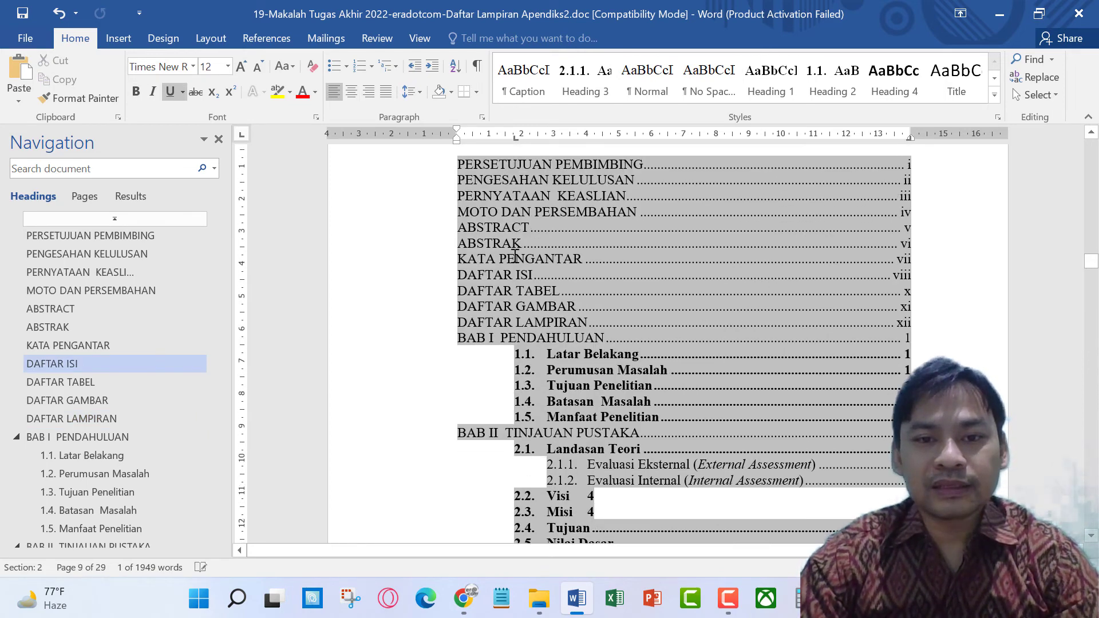
pyautogui.scroll(2, 573, 372)
pyautogui.moveTo(435, 431); pyautogui.dragTo(494, 450)
pyautogui.scroll(-10, 494, 450)
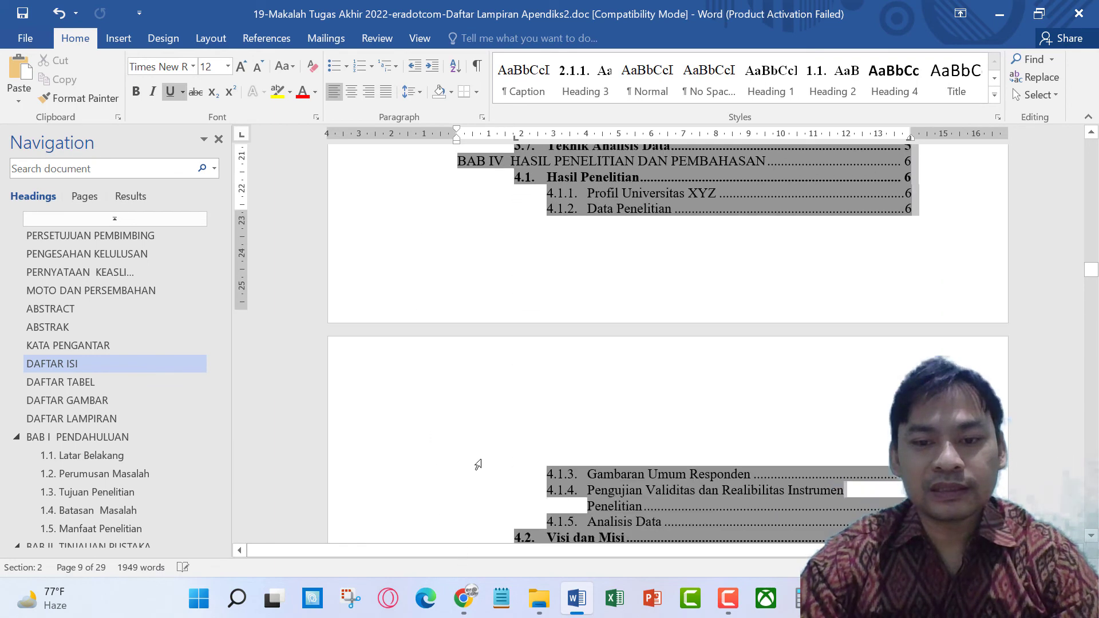
pyautogui.scroll(-1, 504, 424)
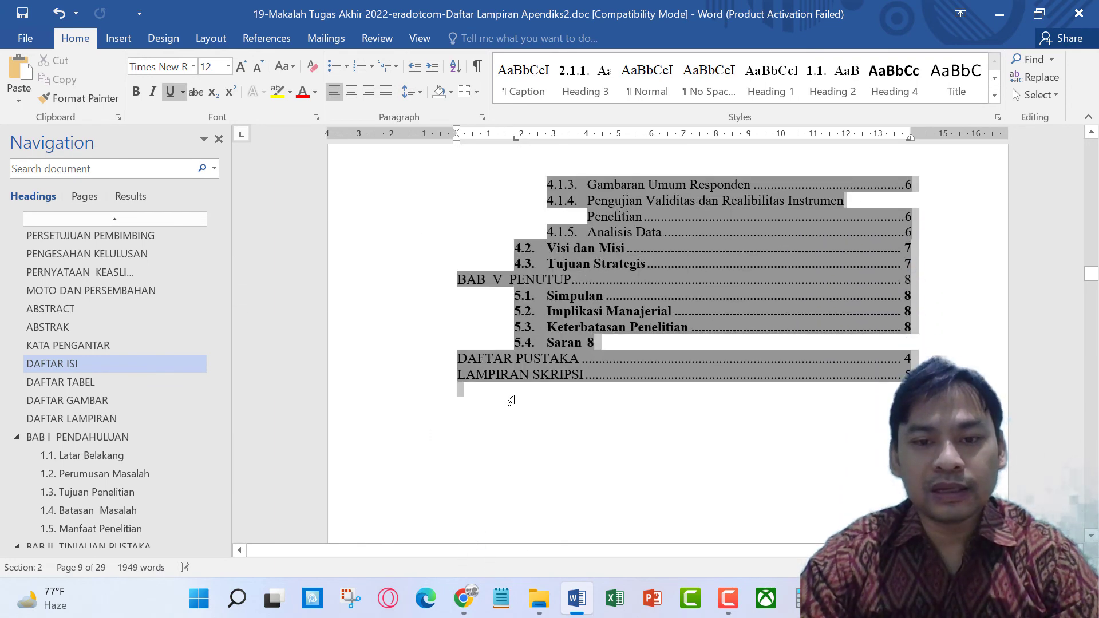
pyautogui.moveTo(511, 401); pyautogui.dragTo(509, 397)
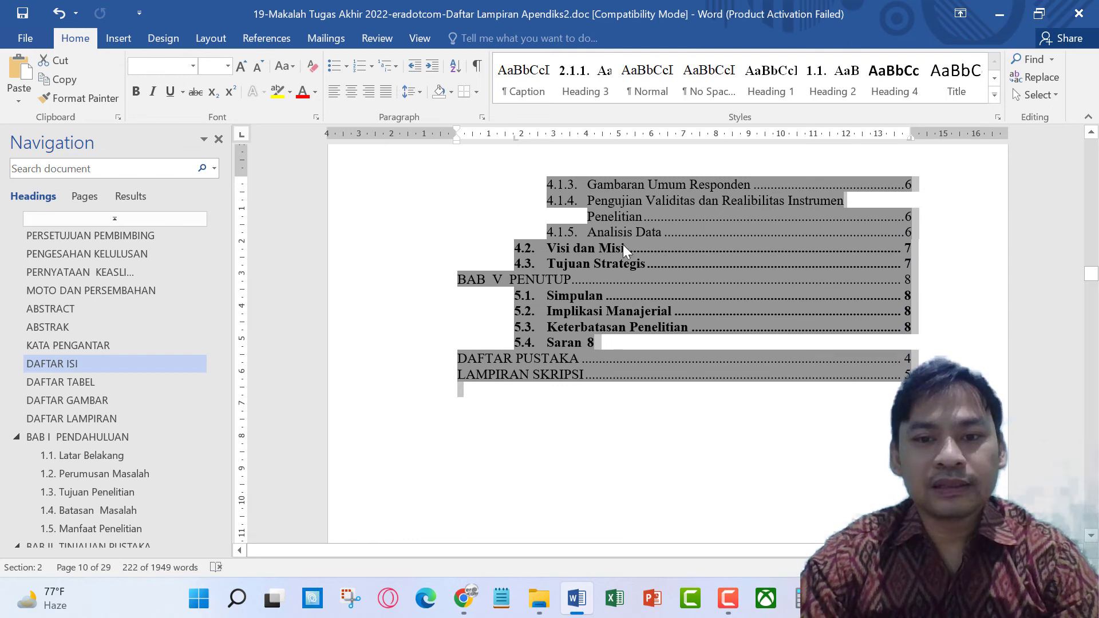
pyautogui.click(137, 92)
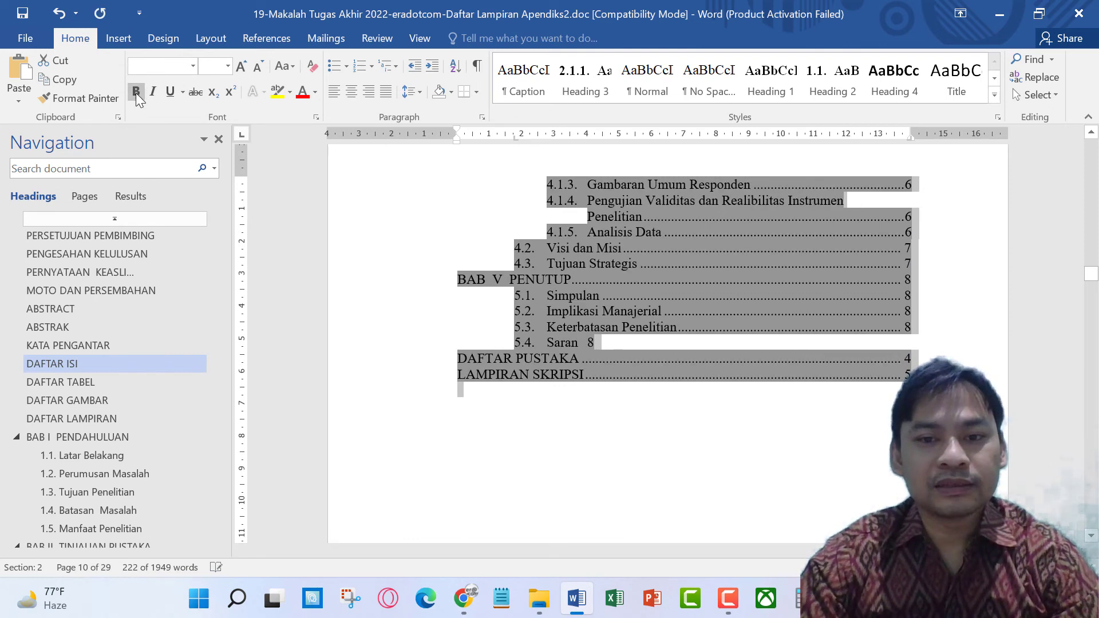
pyautogui.hotkey('ctrl', 'z')
pyautogui.click(726, 258)
pyautogui.scroll(5, 736, 326)
pyautogui.scroll(6, 740, 331)
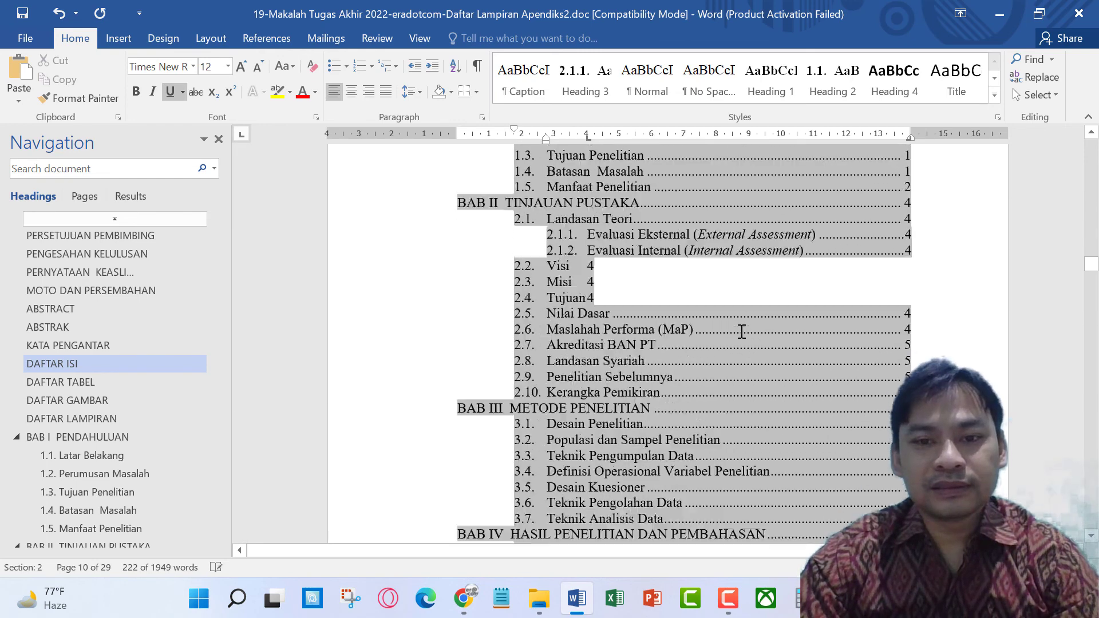
pyautogui.scroll(4, 740, 332)
pyautogui.scroll(1, 741, 332)
pyautogui.scroll(2, 742, 331)
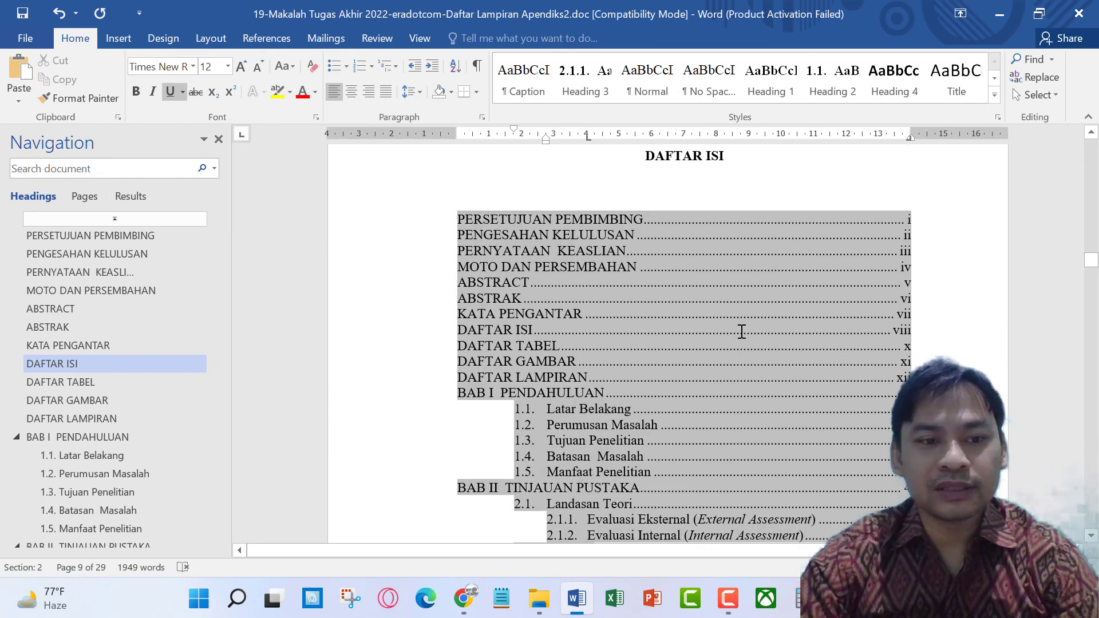
pyautogui.scroll(-2, 741, 332)
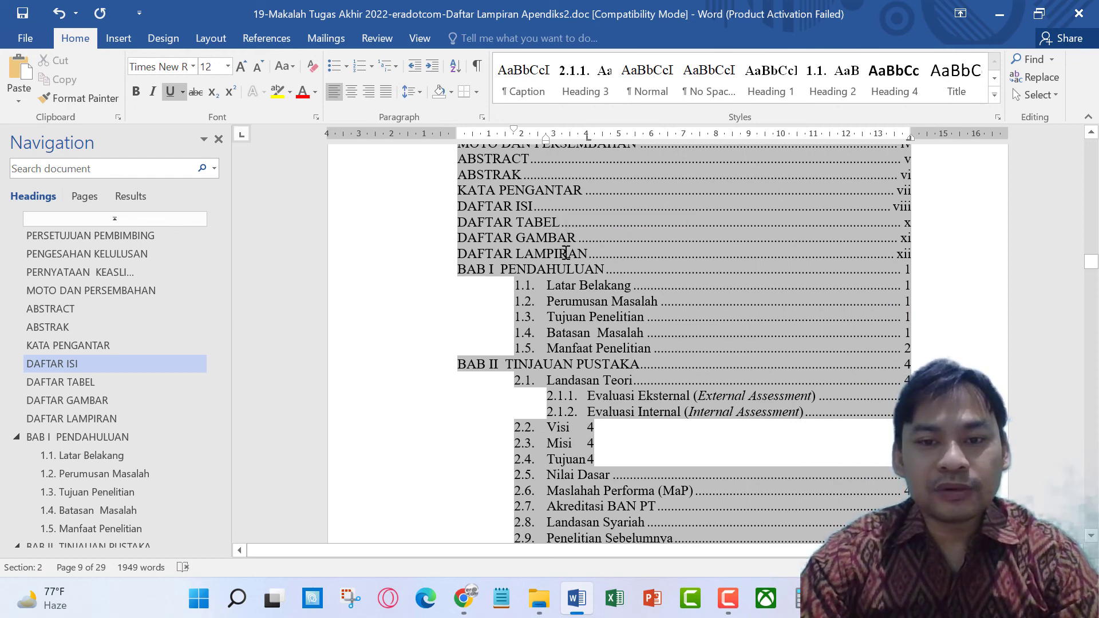
# - Jump from the contents to DAFTAR LAMPIRAN, then follow Lampiran 3 to the Kuesioner page
pyautogui.keyDown('ctrl'); pyautogui.click(566, 256); pyautogui.keyUp('ctrl')
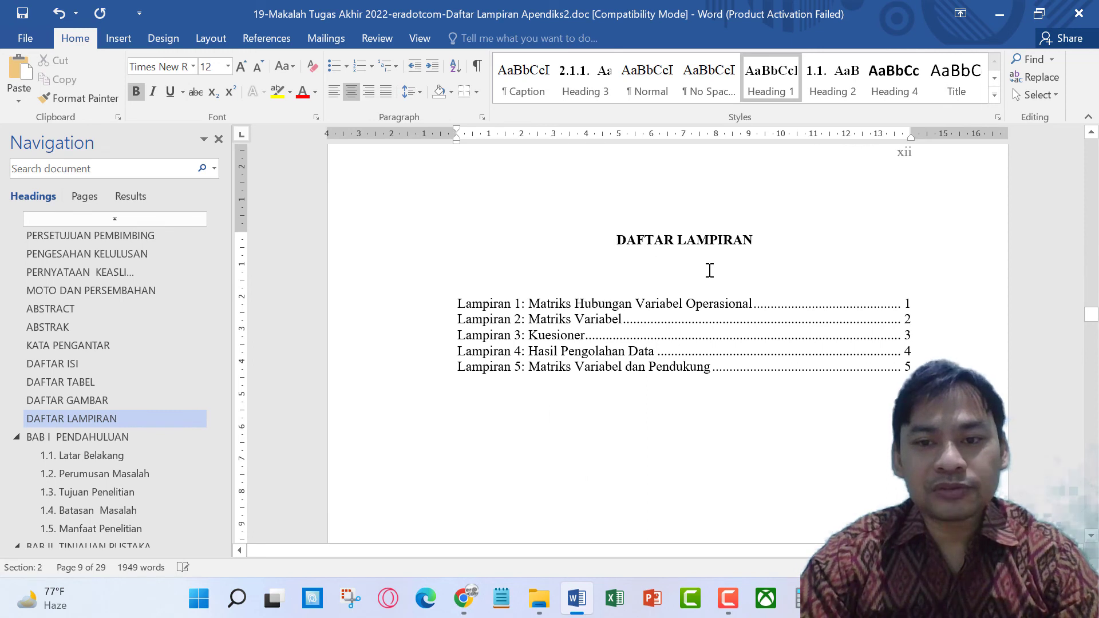
pyautogui.click(689, 257)
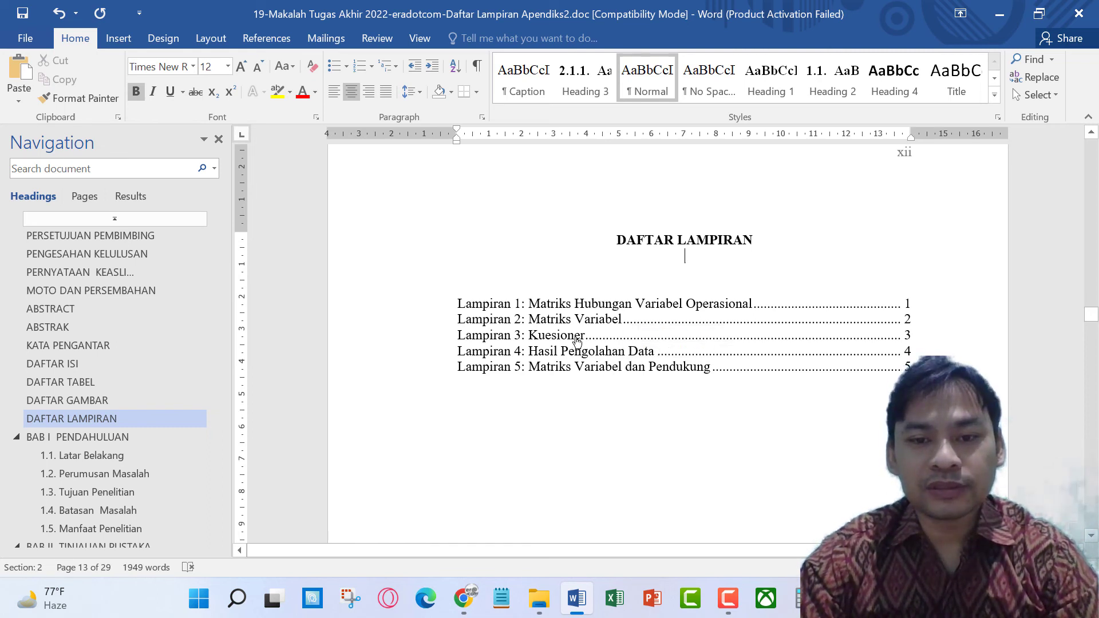
pyautogui.keyDown('ctrl'); pyautogui.click(577, 339); pyautogui.keyUp('ctrl')
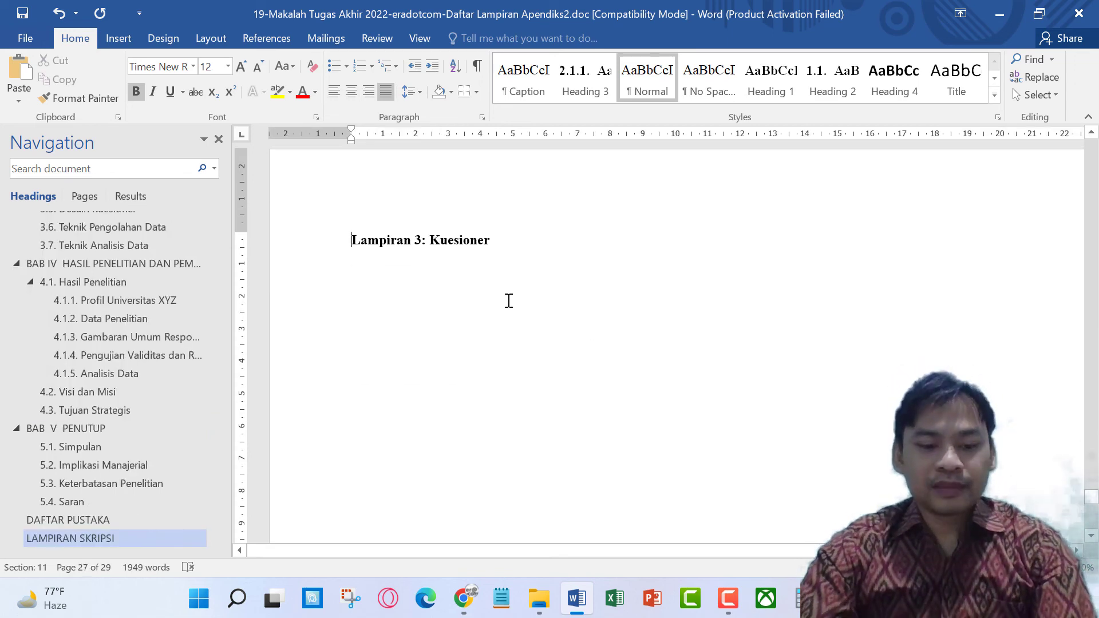
# - Browse the appendix pages, then return to the DAFTAR LAMPIRAN list
pyautogui.scroll(-10, 581, 349)
pyautogui.scroll(-3, 581, 349)
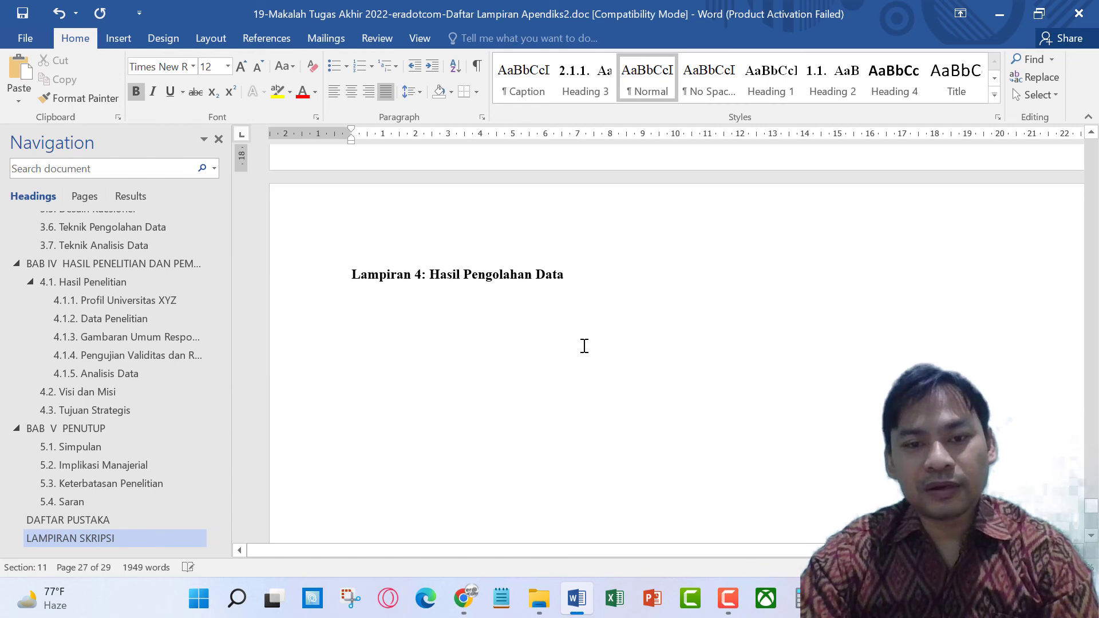
pyautogui.scroll(-5, 581, 349)
pyautogui.scroll(-5, 582, 352)
pyautogui.scroll(10, 581, 351)
pyautogui.scroll(3, 581, 351)
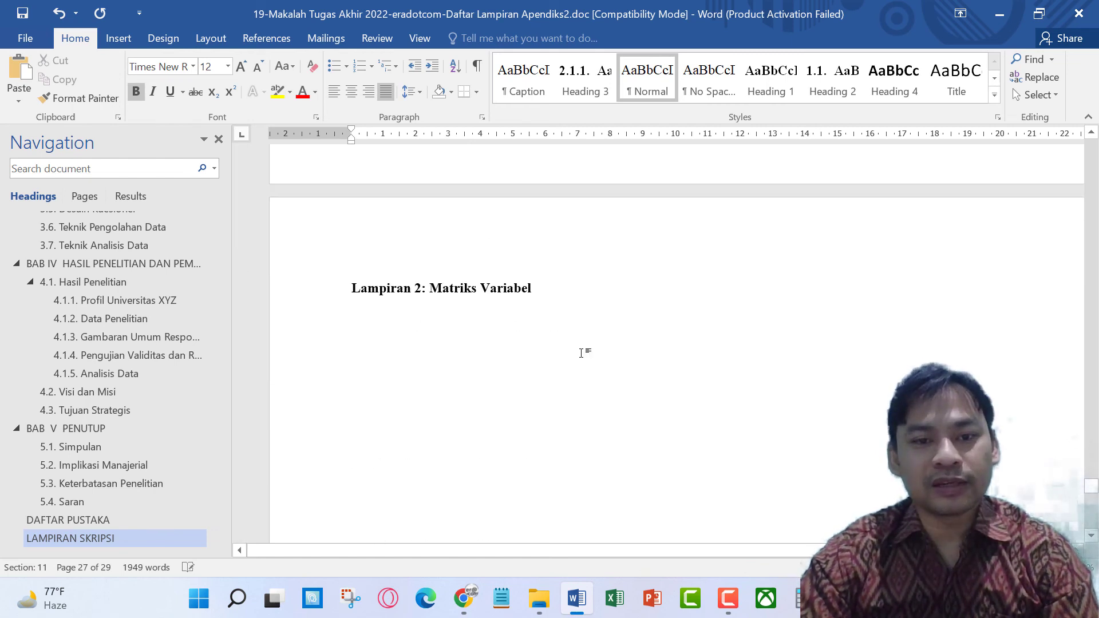
pyautogui.scroll(-5, 582, 352)
pyautogui.scroll(-3, 583, 352)
pyautogui.scroll(5, 581, 351)
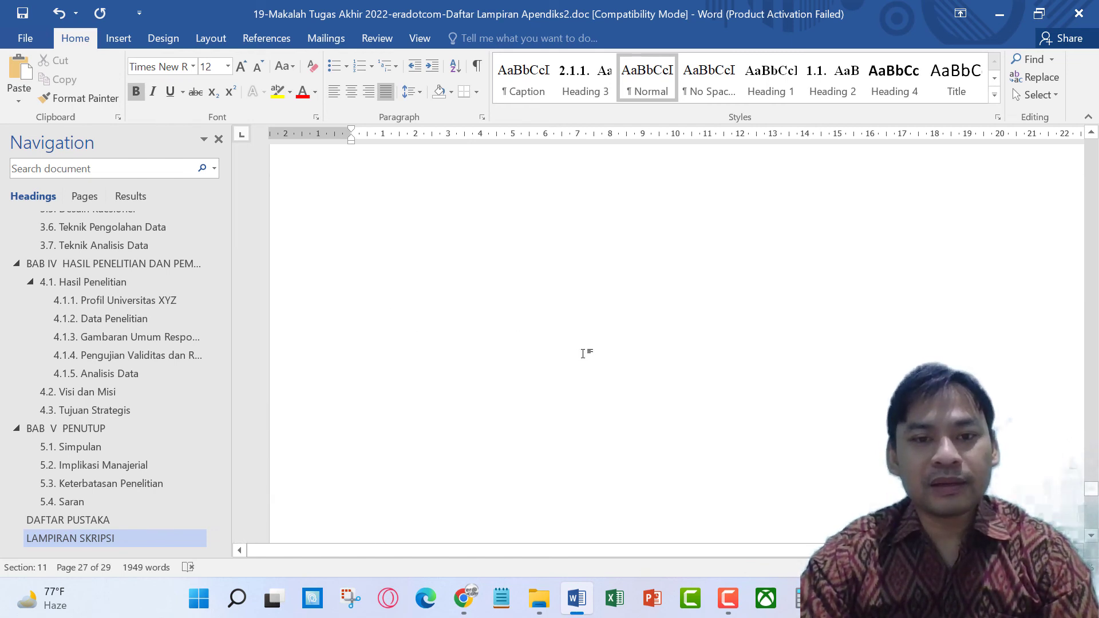
pyautogui.scroll(-5, 590, 355)
pyautogui.scroll(-3, 596, 358)
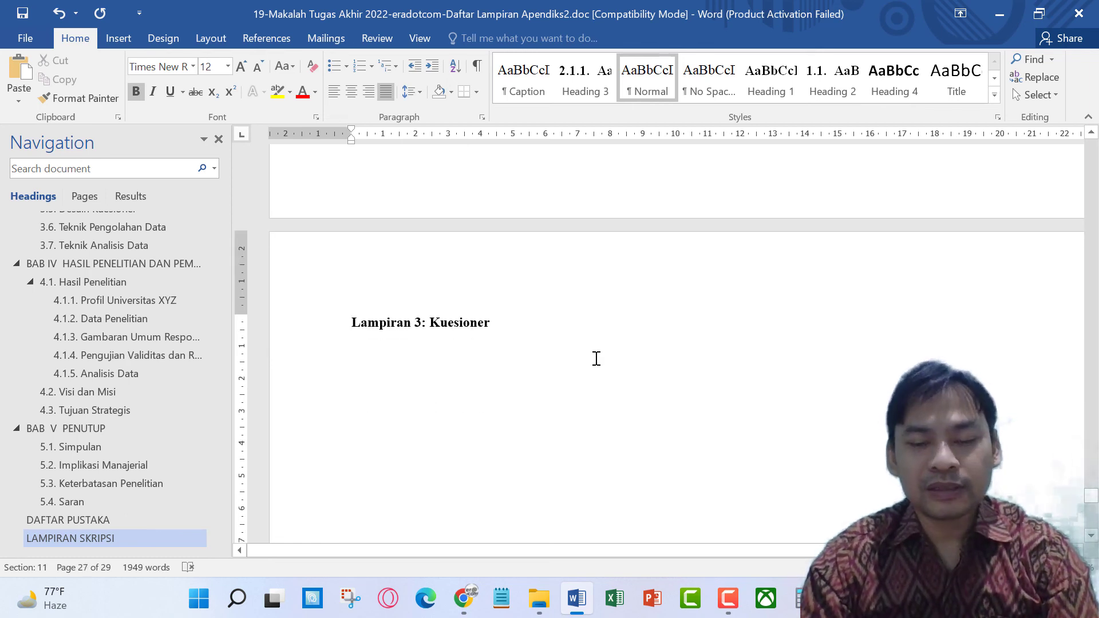
pyautogui.hotkey('alt', 'Left')
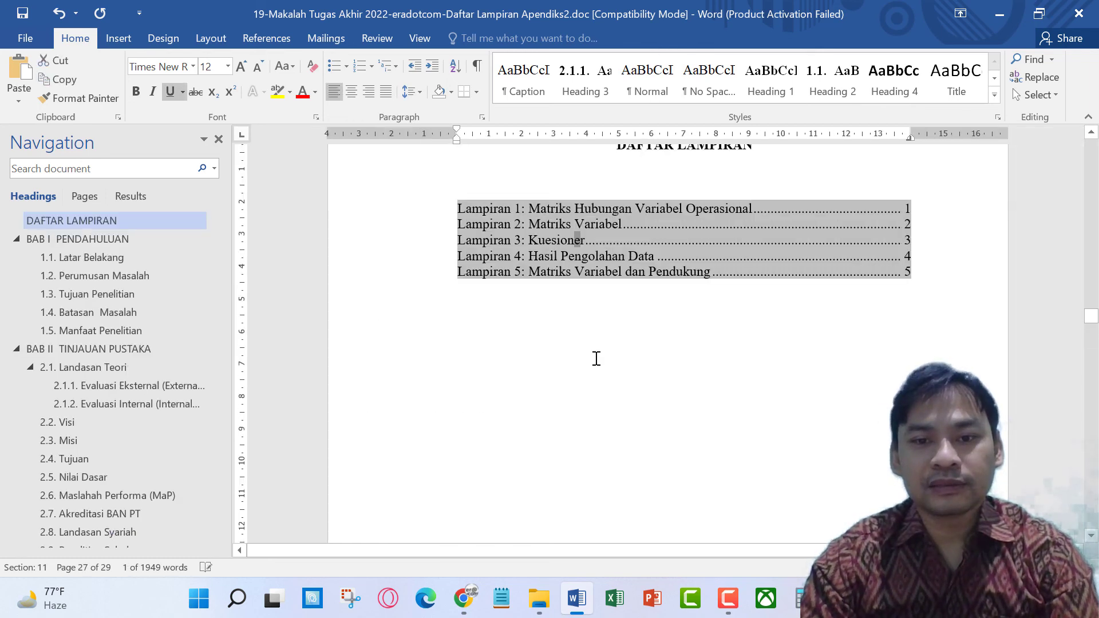
pyautogui.click(614, 315)
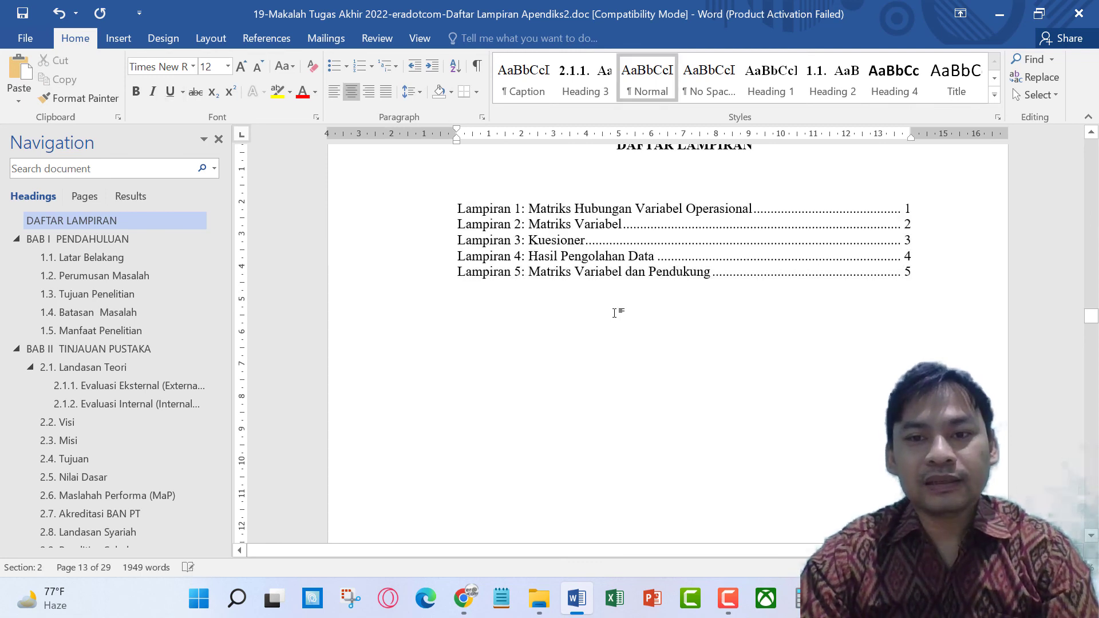
pyautogui.scroll(3, 629, 327)
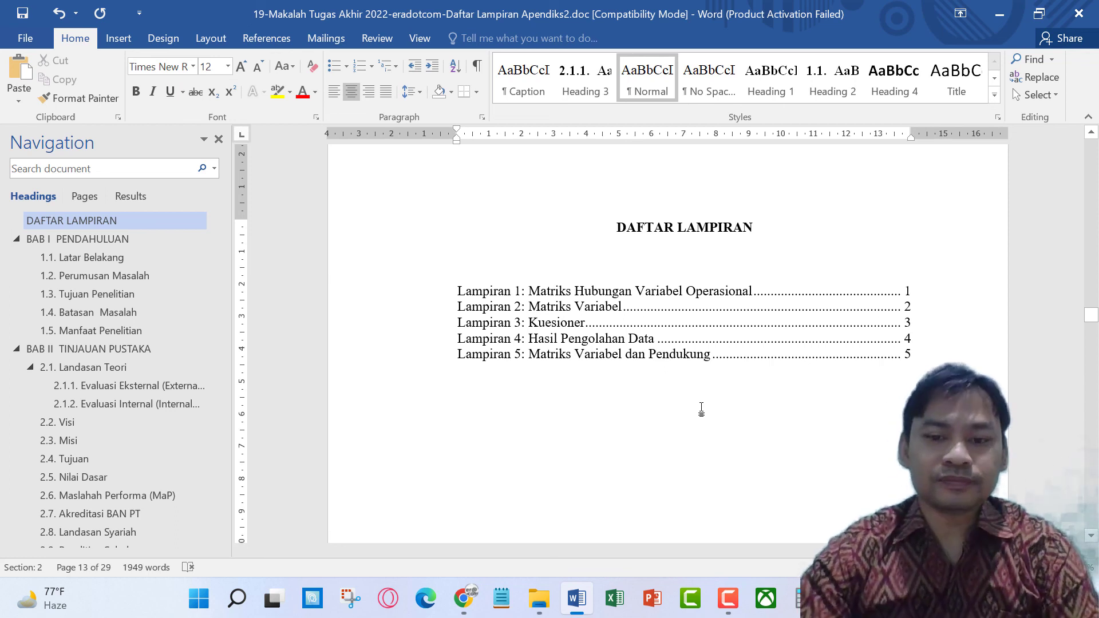
pyautogui.click(729, 598)
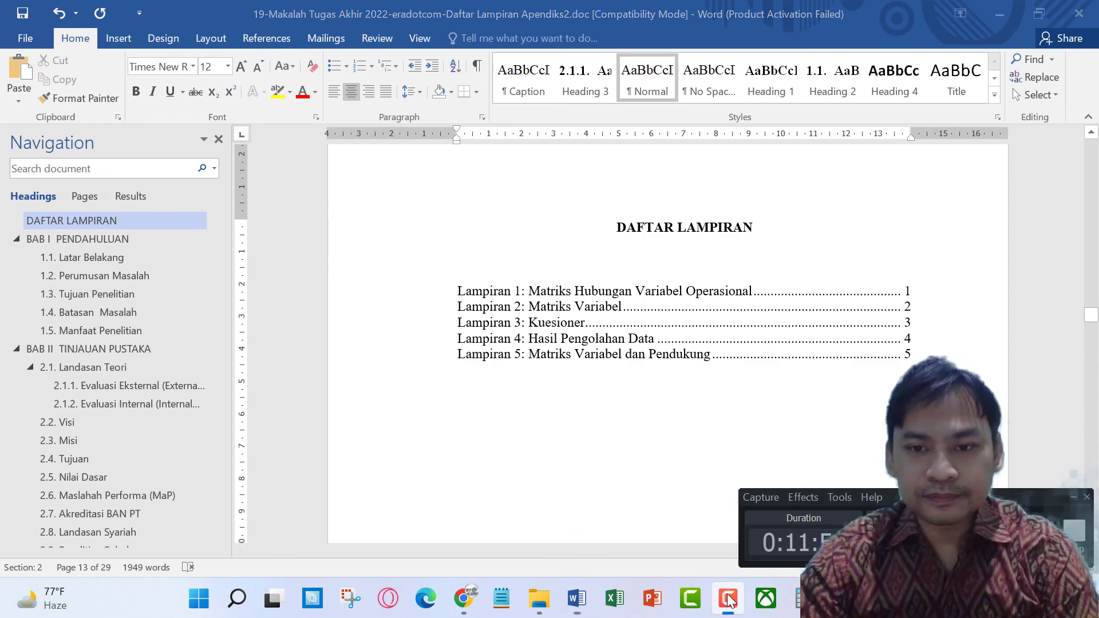